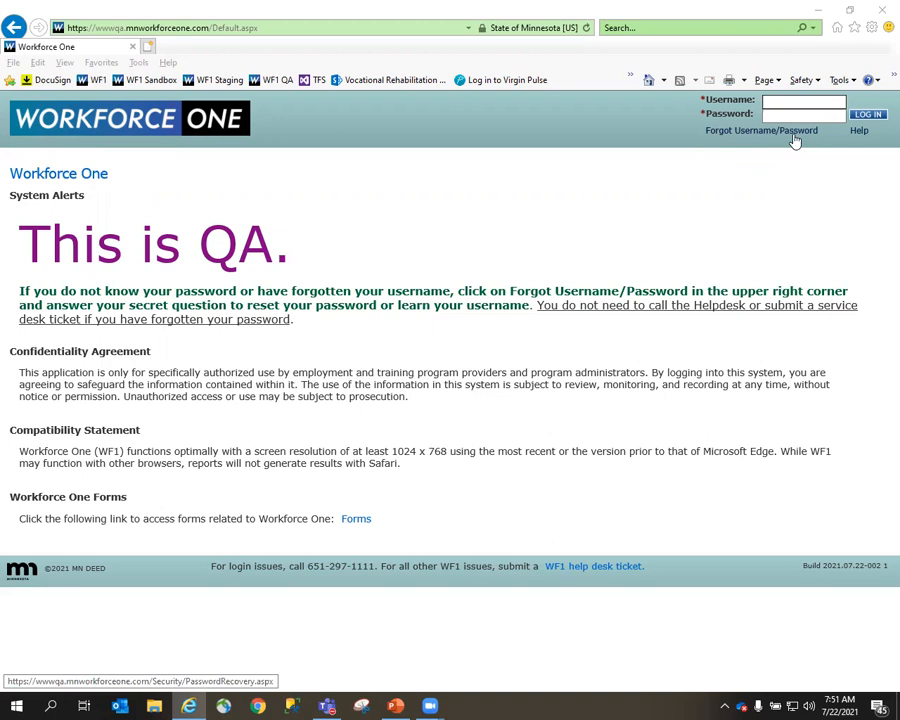
# Log in to Workforce One by entering the username and the account password.
pyautogui.click(795, 103)
pyautogui.press('Tab')
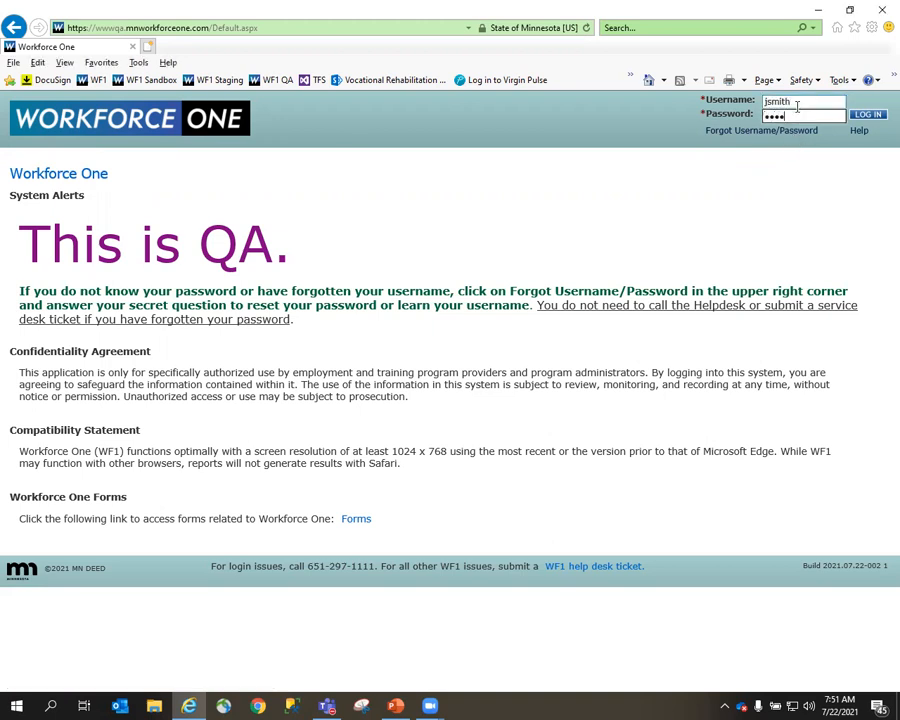
pyautogui.press('Return')
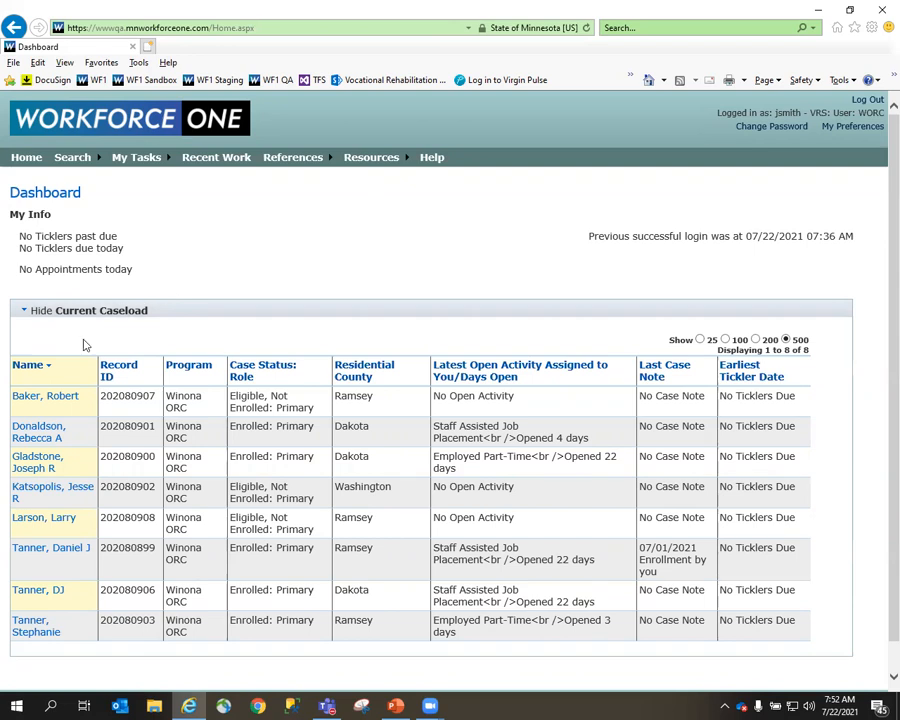
# View the At-A-Glance page of the second participant in the current caseload and return to the dashboard.
pyautogui.click(40, 433)
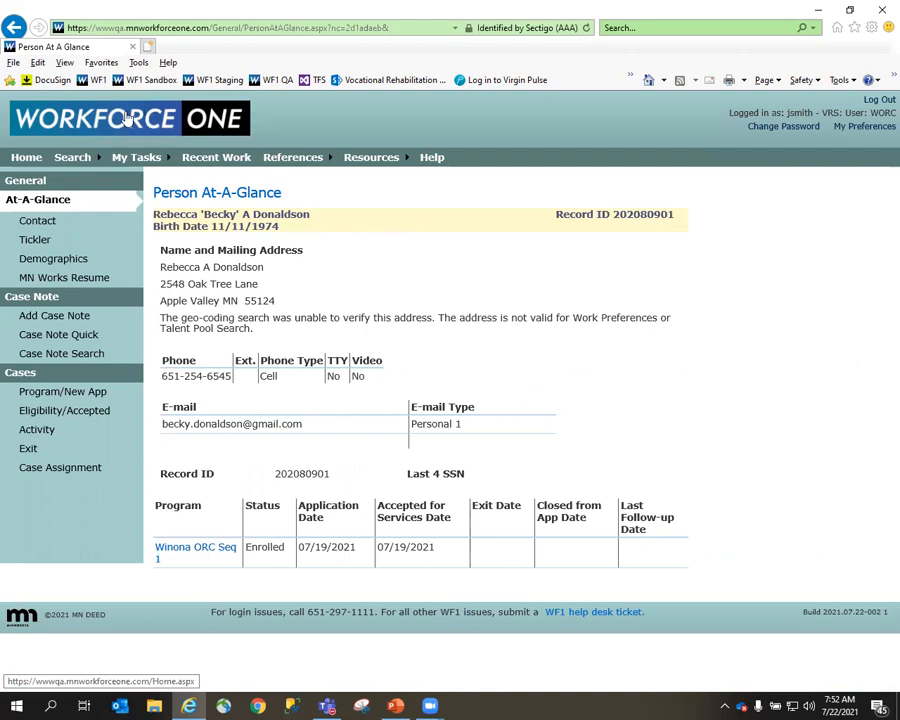
pyautogui.click(27, 160)
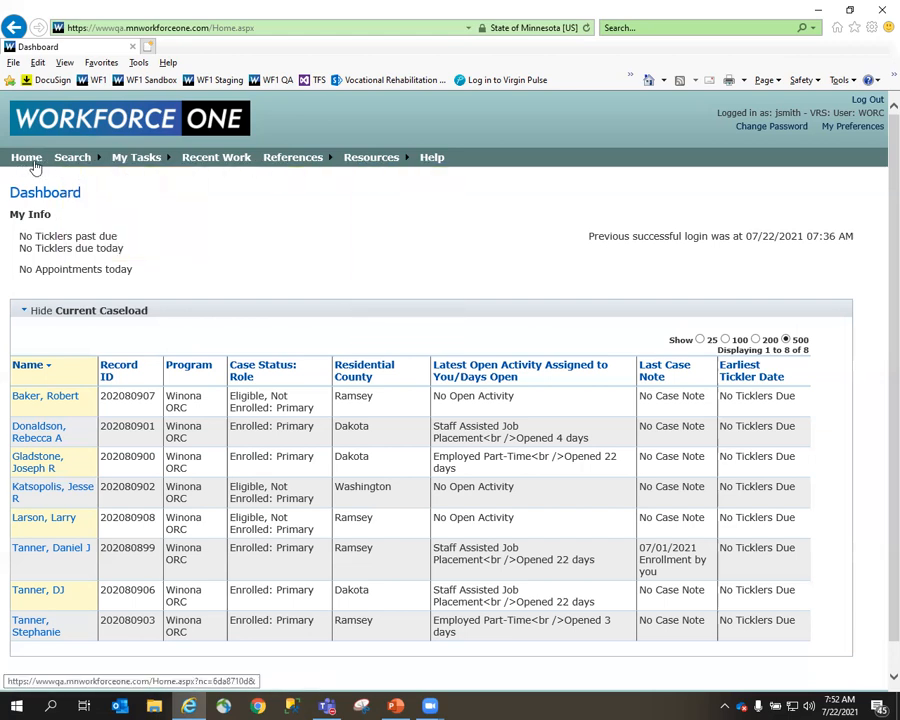
pyautogui.moveTo(128, 167)
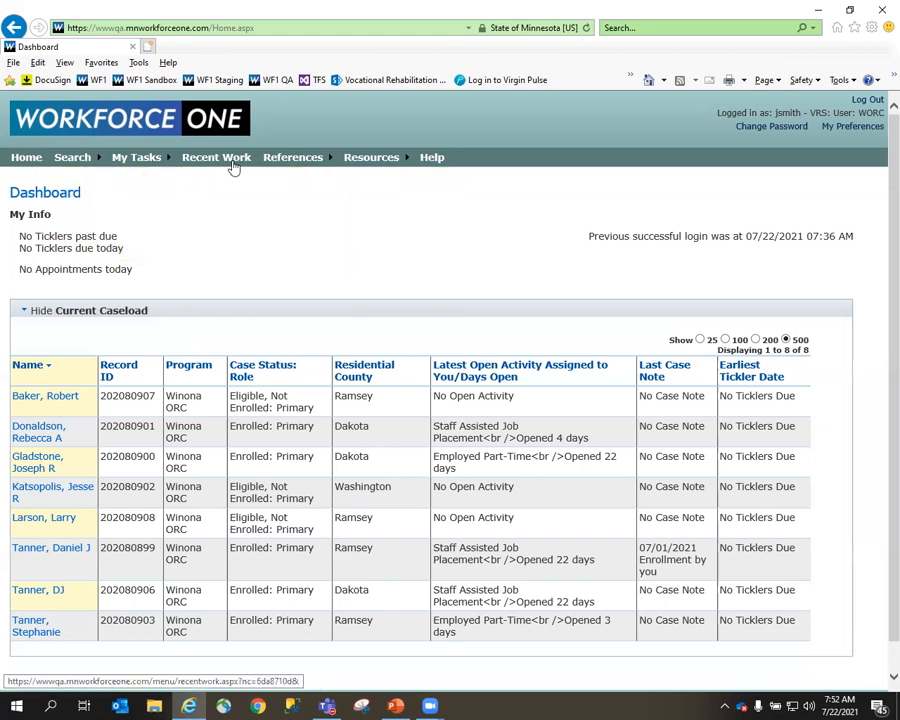
pyautogui.moveTo(391, 168)
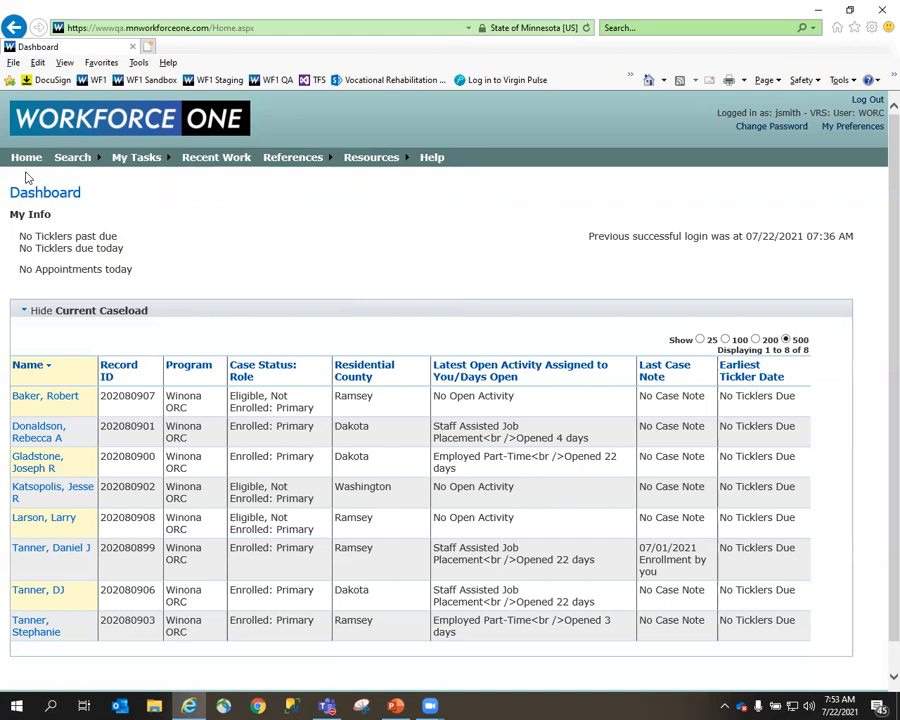
# Run a person search using the participant's last name and first name.
pyautogui.moveTo(72, 160)
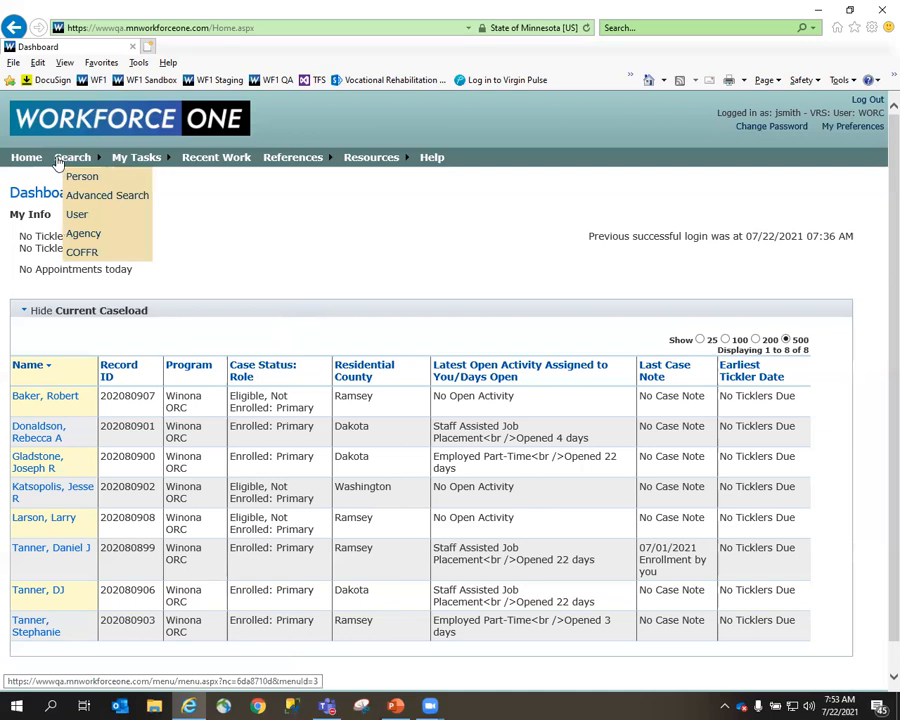
pyautogui.click(70, 176)
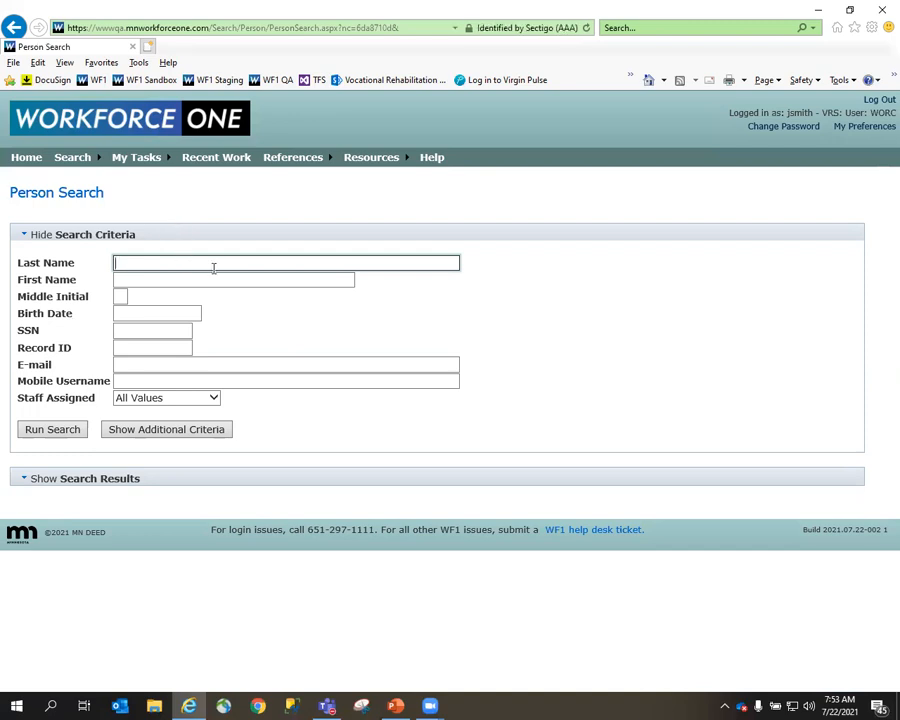
pyautogui.press('Tab')
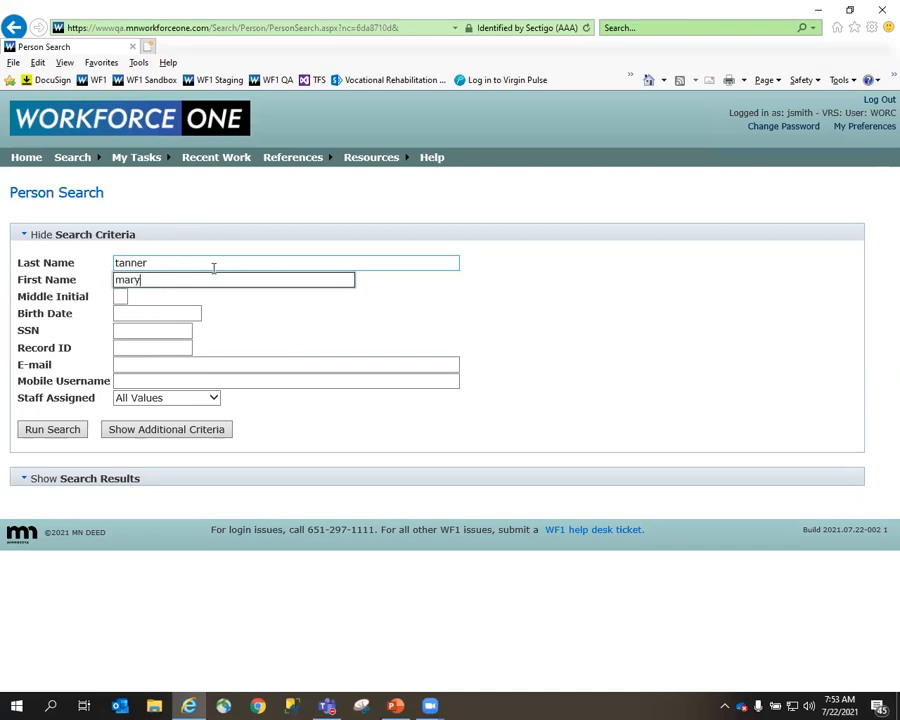
pyautogui.click(40, 430)
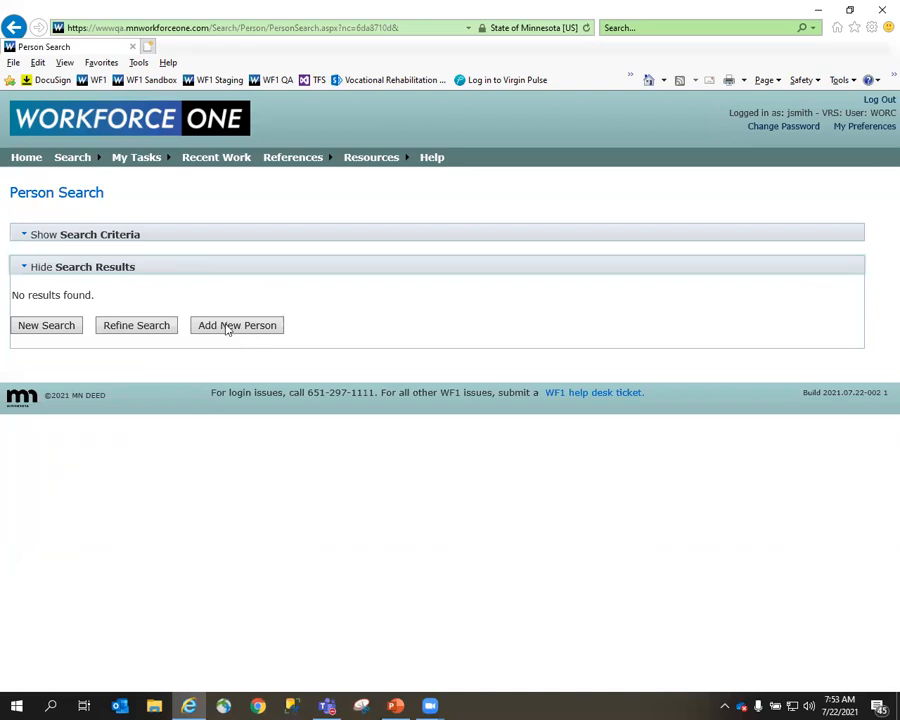
# Rerun the person search with a different first name and open the matching participant's record.
pyautogui.click(180, 238)
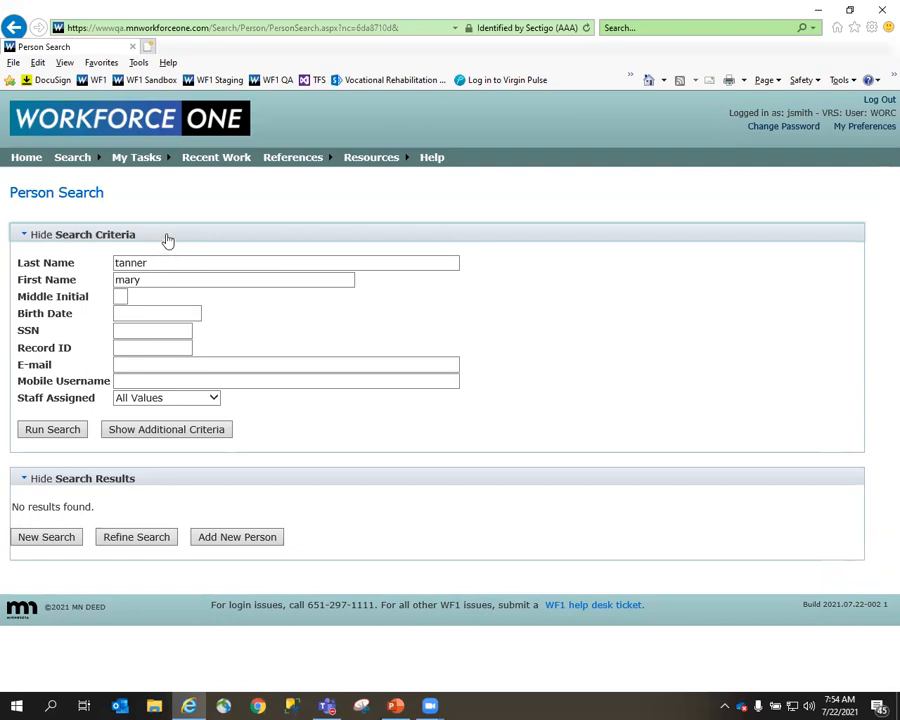
pyautogui.click(166, 239)
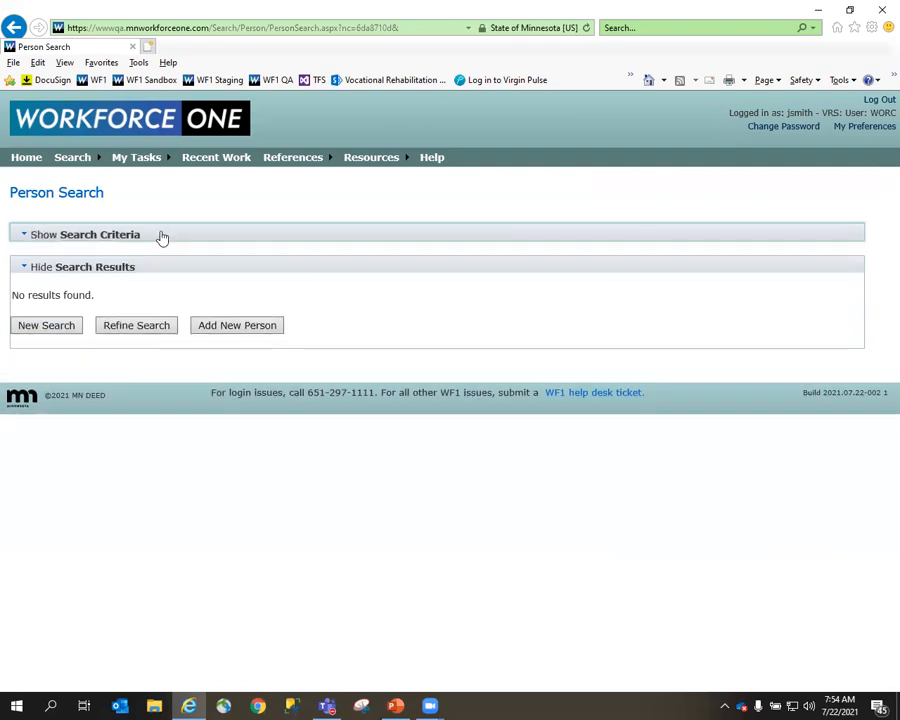
pyautogui.click(162, 237)
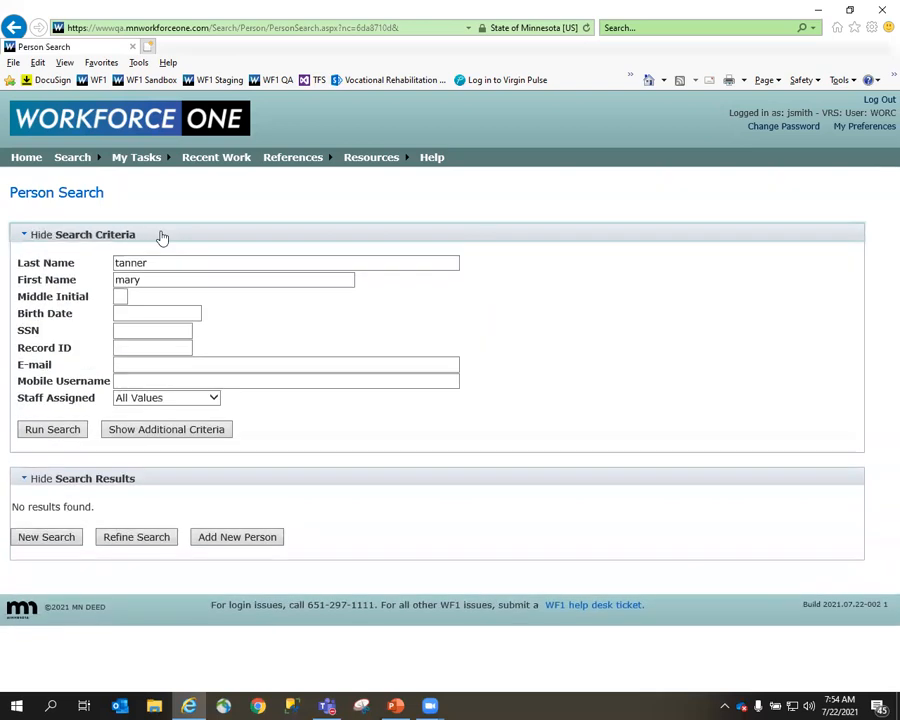
pyautogui.moveTo(173, 279); pyautogui.dragTo(94, 279)
pyautogui.write('michelle')
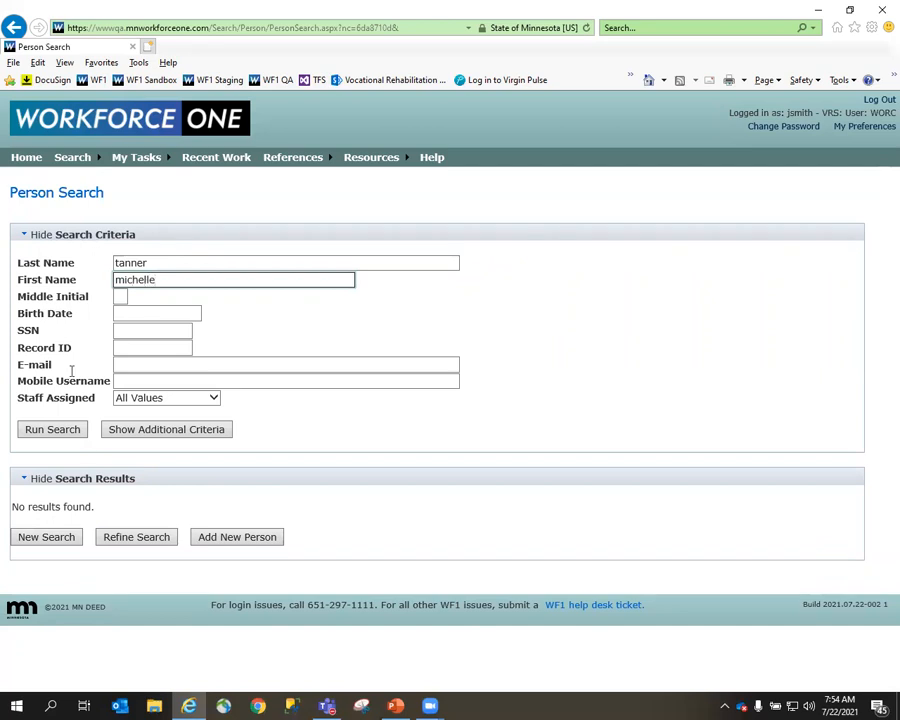
pyautogui.click(56, 435)
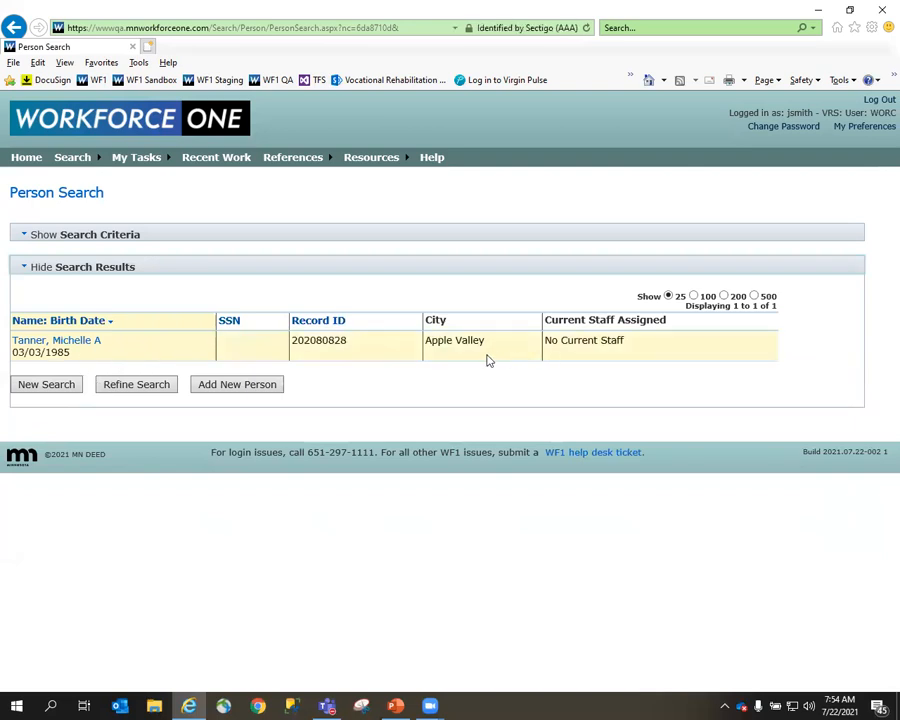
pyautogui.click(88, 342)
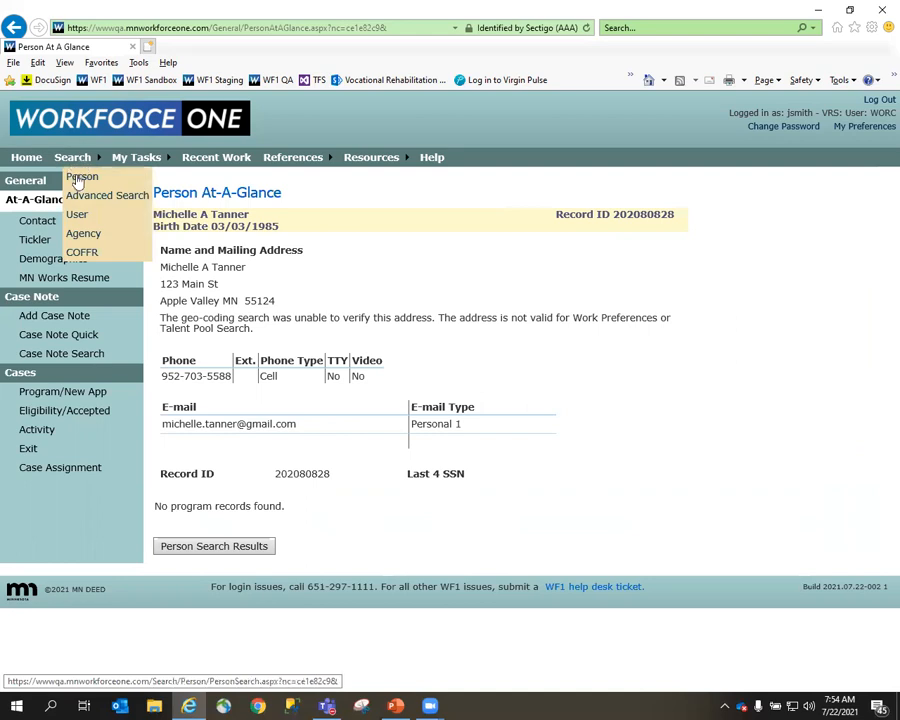
# Start a fresh person search with the original last and first name, and begin adding that person as new.
pyautogui.click(80, 177)
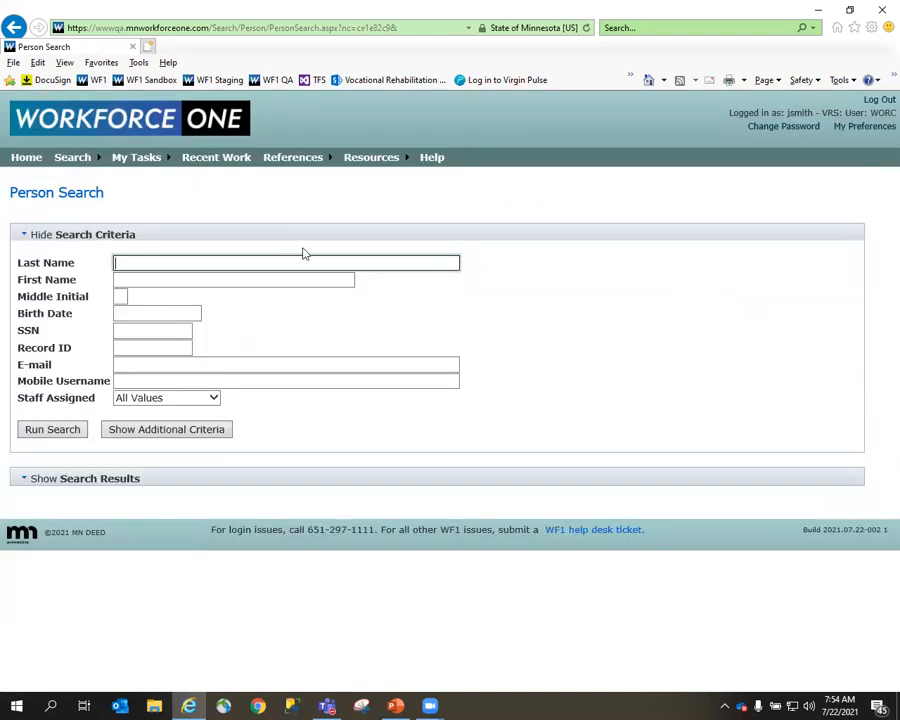
pyautogui.press('Tab')
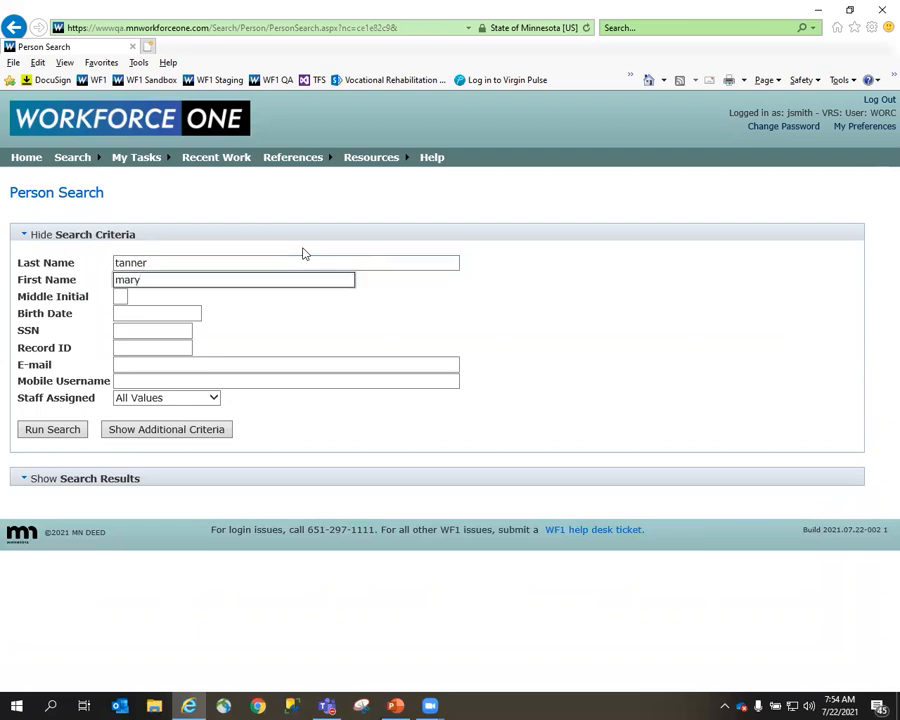
pyautogui.click(52, 431)
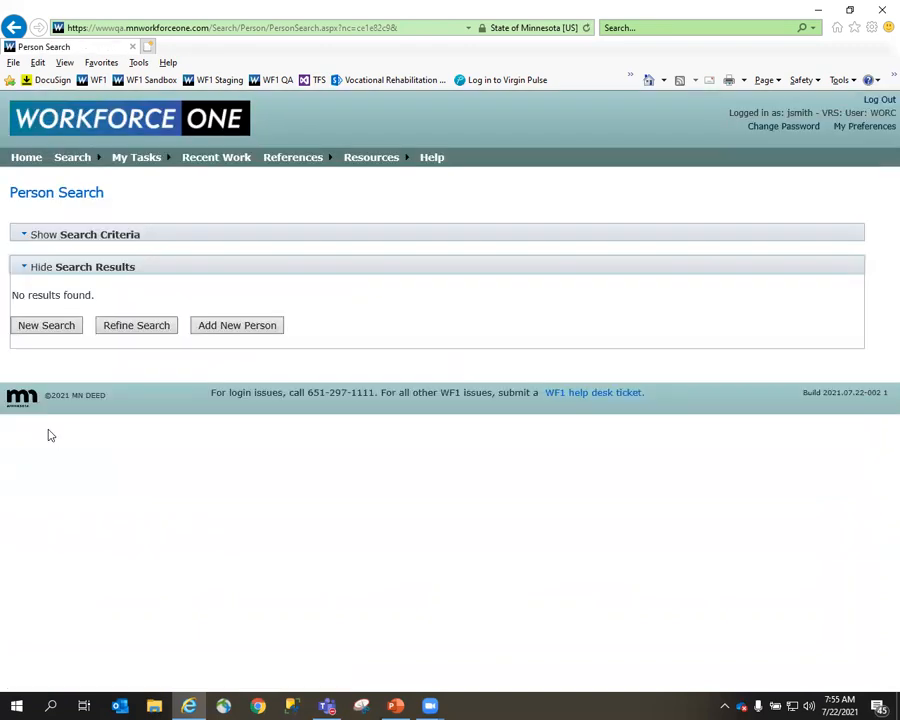
pyautogui.click(231, 330)
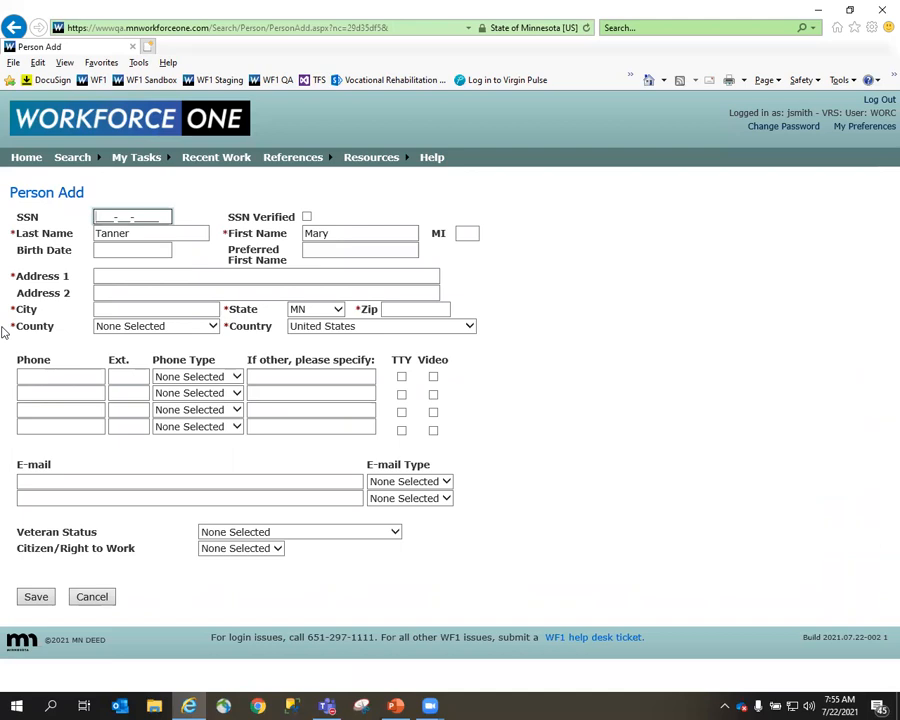
# Fill in the new person's street address, city and ZIP code, set the county to Ramsey, and add the person record.
pyautogui.click(120, 275)
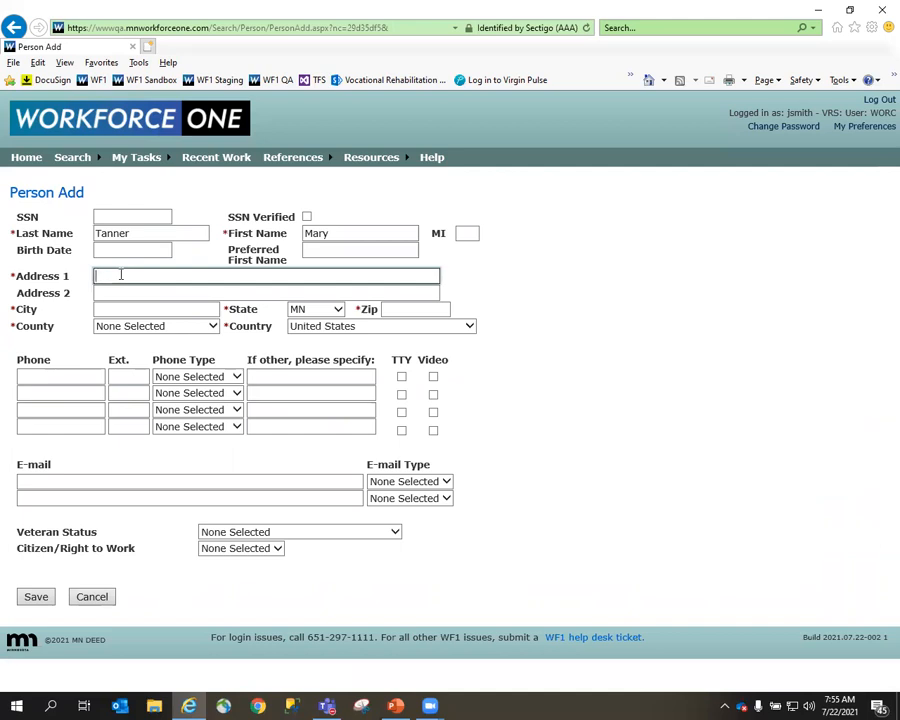
pyautogui.press('Tab')
pyautogui.press('Tab')
pyautogui.write('Saint Paul')
pyautogui.press('Tab')
pyautogui.write('55104')
pyautogui.press('Tab')
pyautogui.press('r')
pyautogui.click(37, 597)
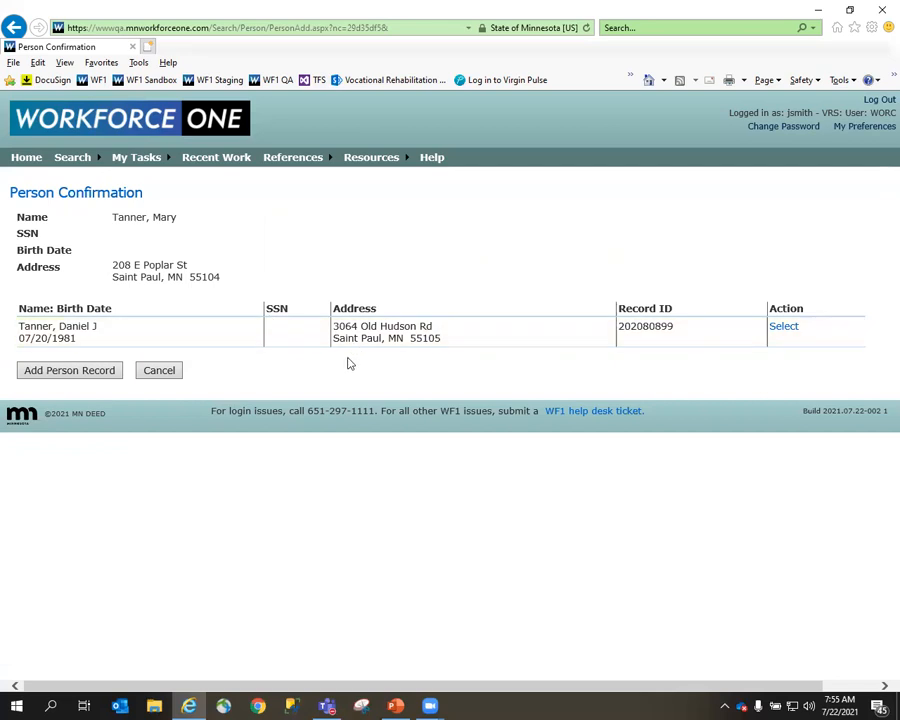
pyautogui.click(63, 372)
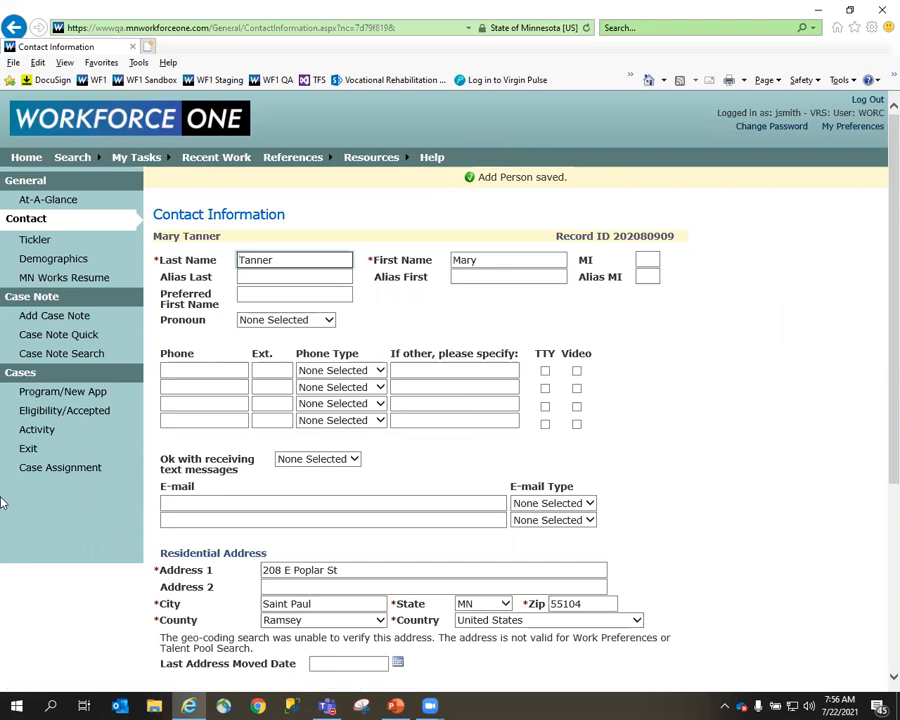
# Start a new custom program application for the added person with Winona ORC as the program.
pyautogui.click(58, 396)
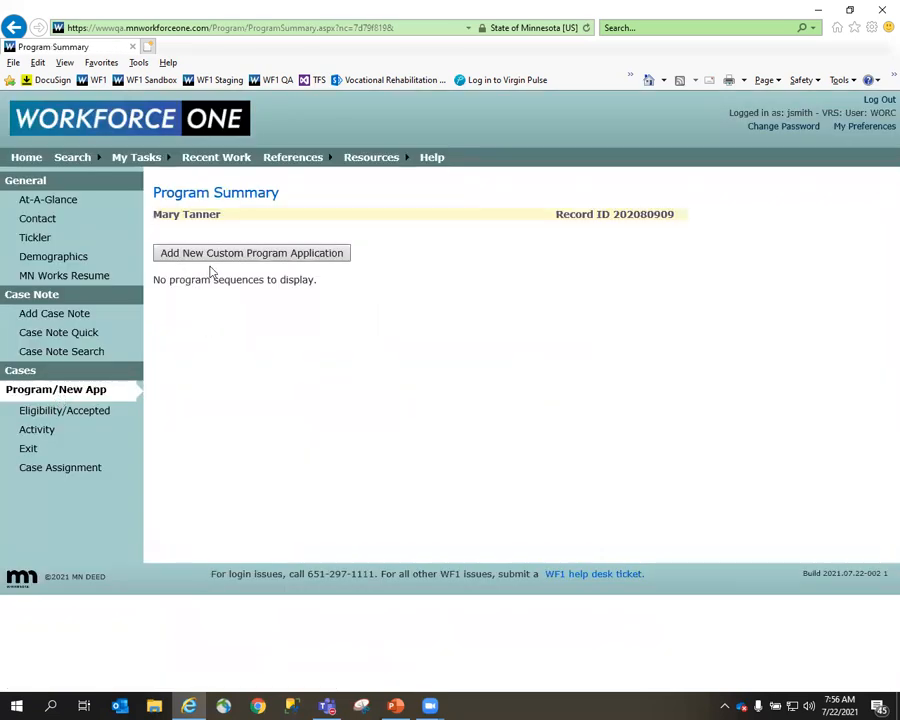
pyautogui.click(273, 256)
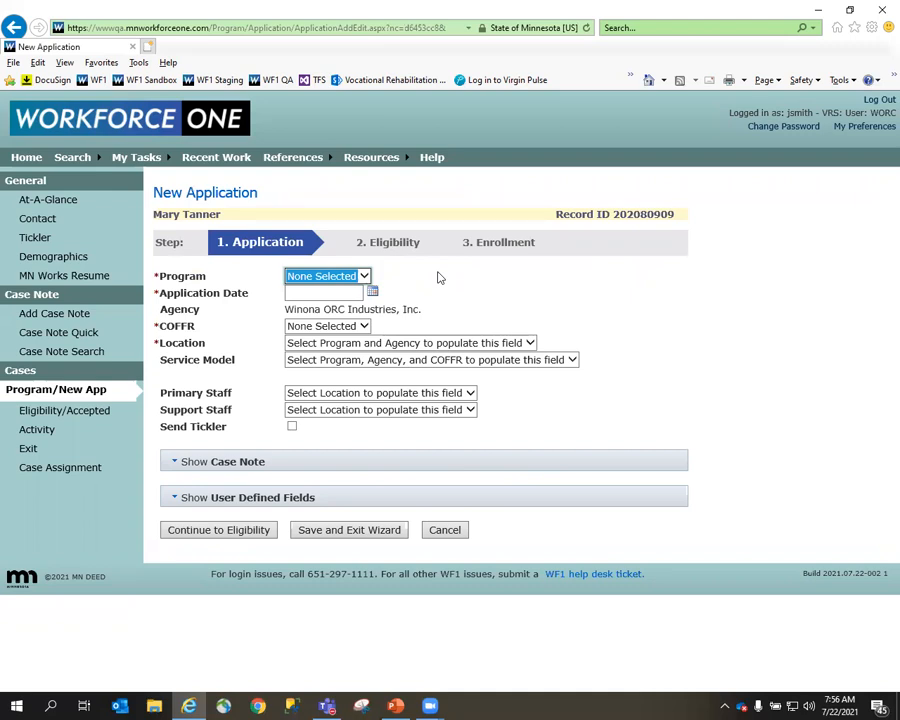
pyautogui.click(365, 276)
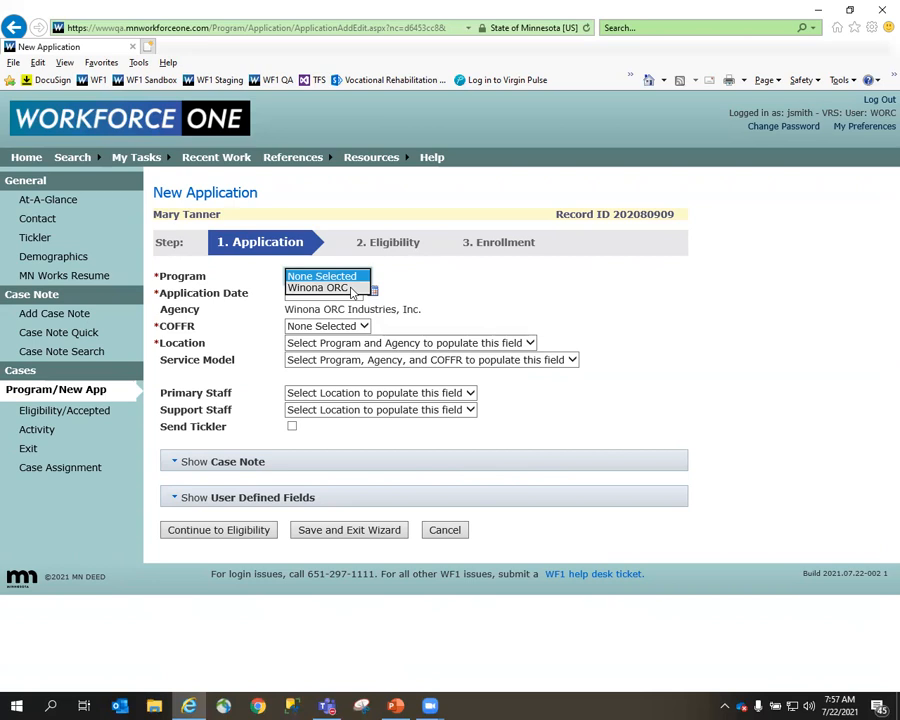
pyautogui.click(352, 288)
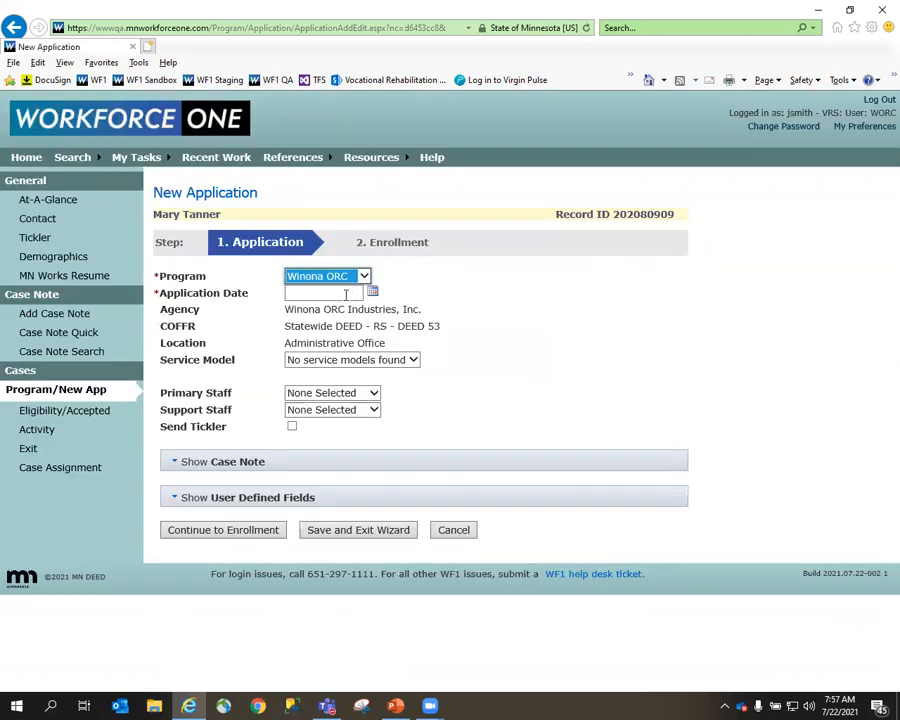
# Set the application date of the Winona ORC application to 07/01/2021.
pyautogui.click(346, 294)
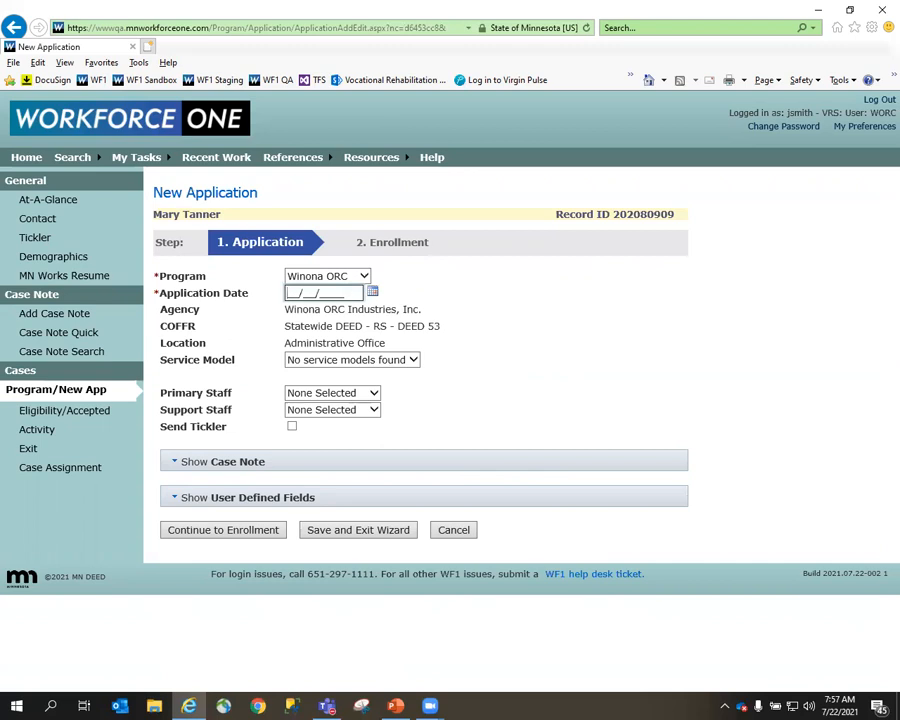
pyautogui.hotkey('alt', 'Tab')
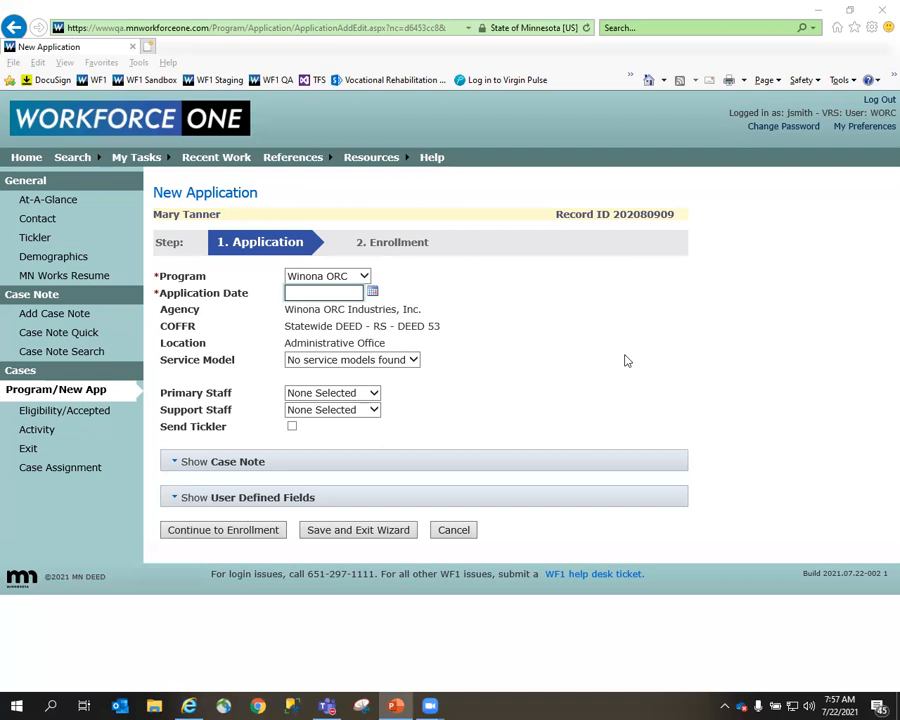
pyautogui.click(352, 292)
pyautogui.write('07/01/202')
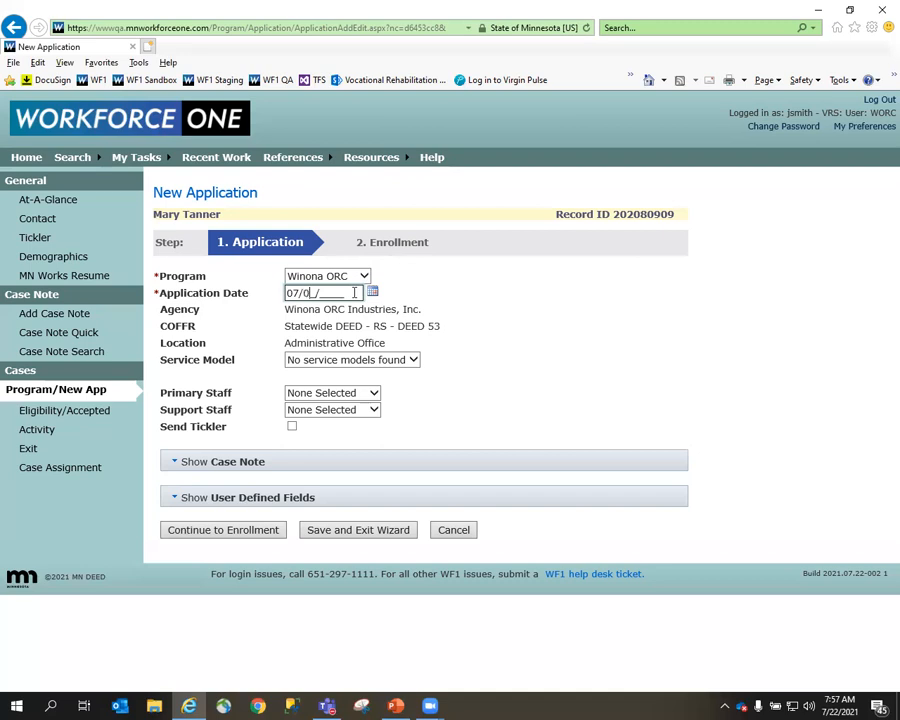
pyautogui.write('1')
# Assign the logged-in staff member as primary staff on the application and continue to enrollment.
pyautogui.click(378, 399)
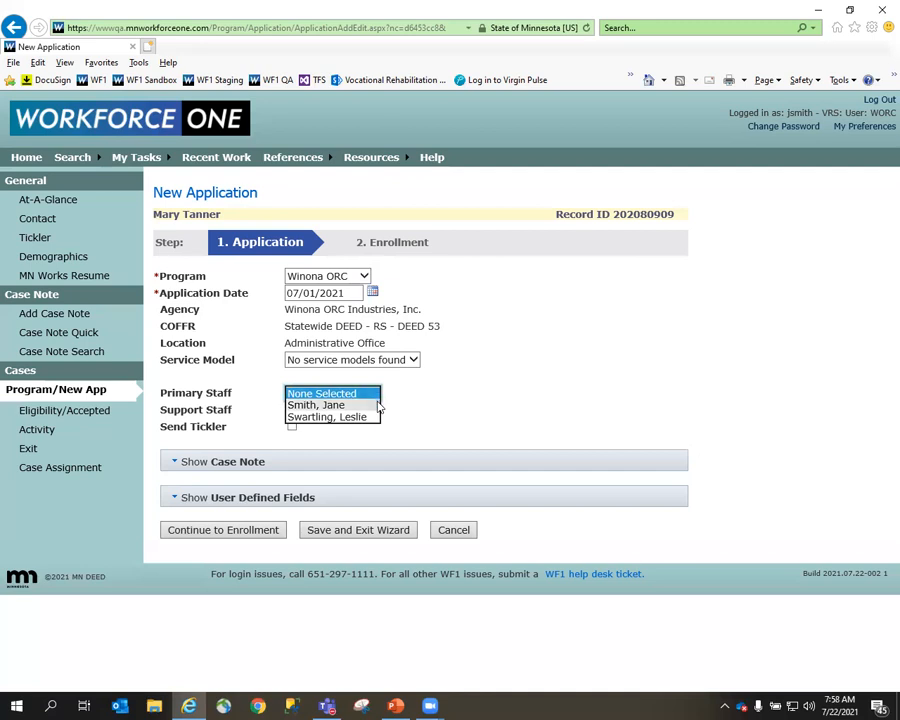
pyautogui.click(372, 405)
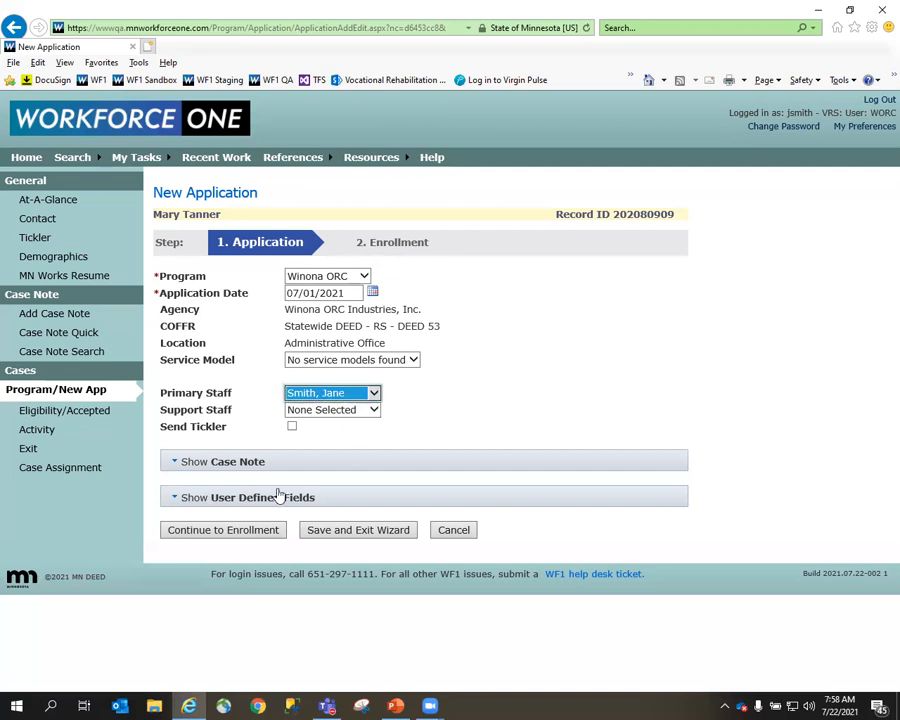
pyautogui.click(231, 533)
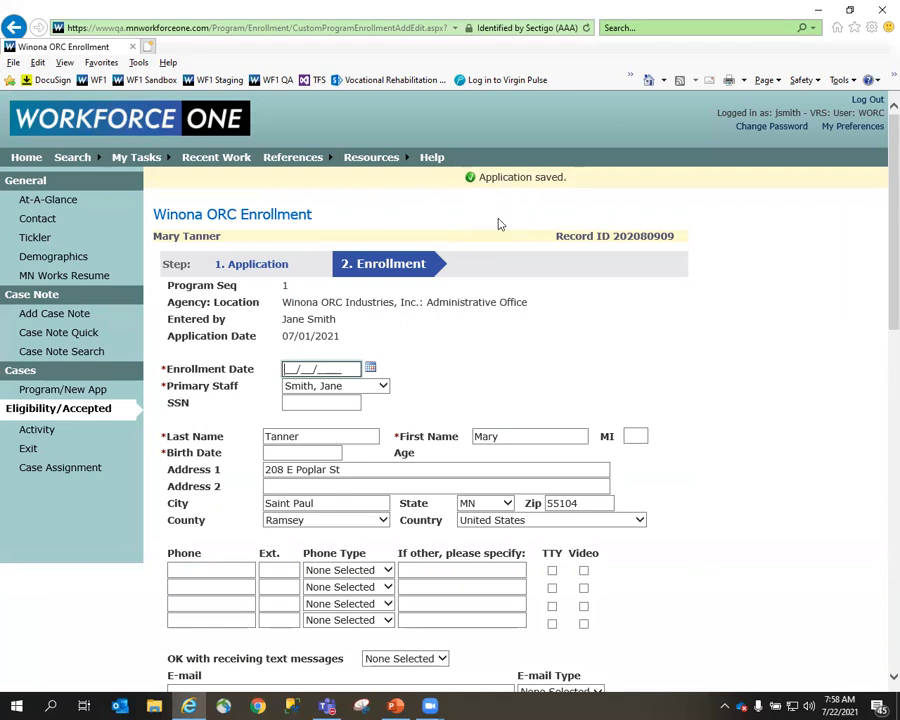
# Set the enrollment date on the Winona ORC enrollment form to 07/01/2021.
pyautogui.scroll(-1, 500, 224)
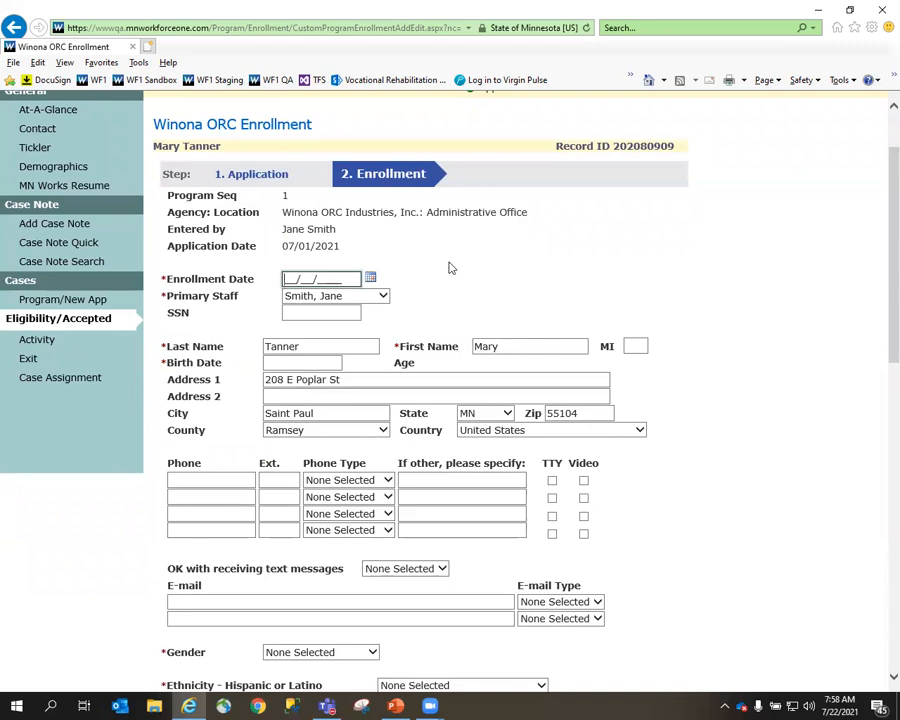
pyautogui.write('07/01/2021')
pyautogui.scroll(-2, 450, 266)
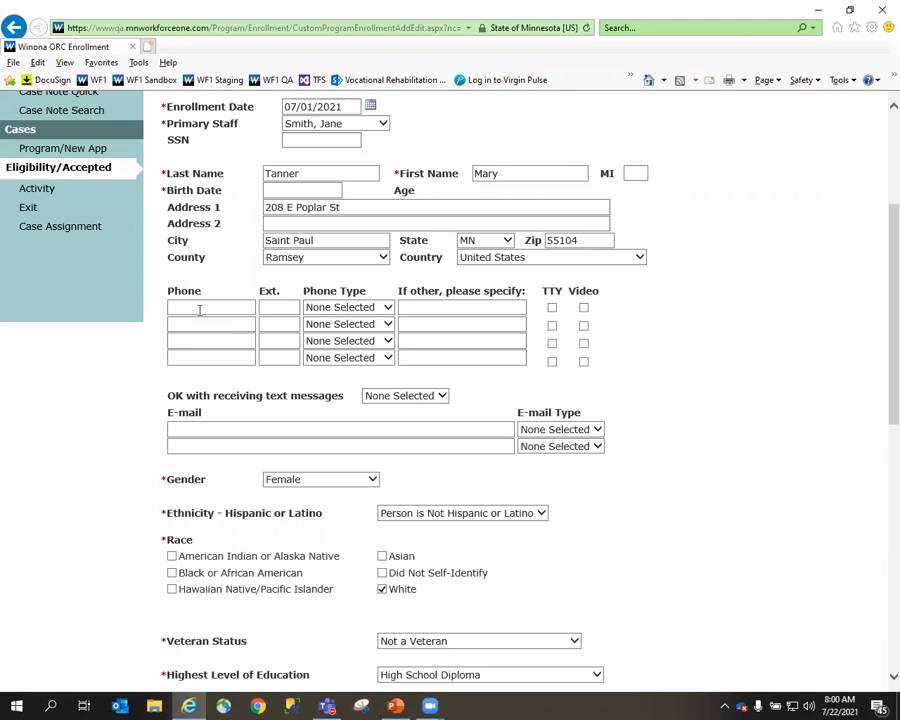
# Enter the person's phone number on the Winona ORC enrollment form and set its phone type to Cell.
pyautogui.click(200, 311)
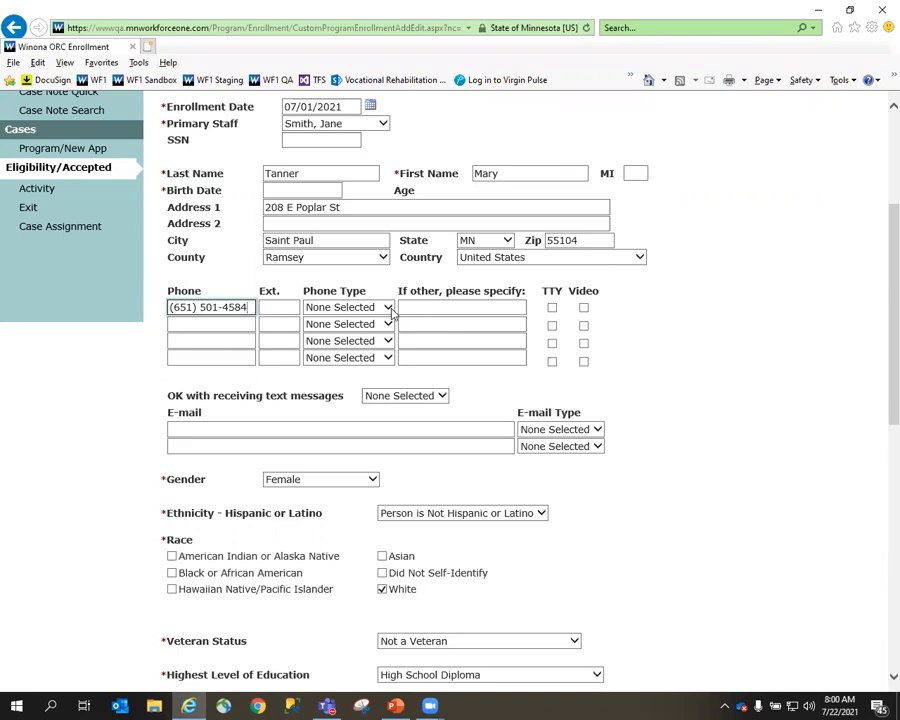
pyautogui.click(392, 312)
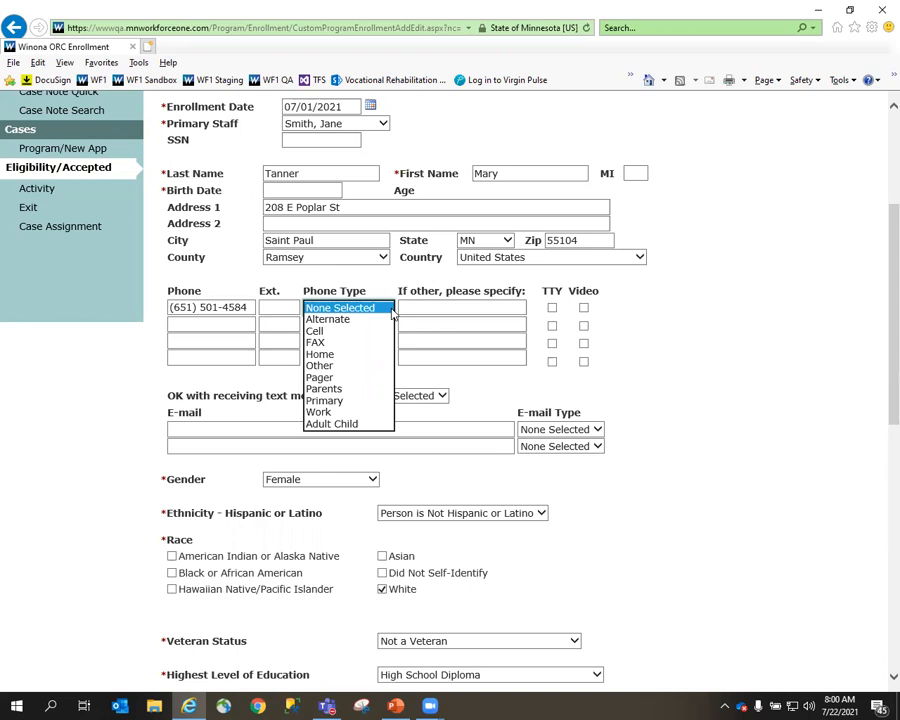
pyautogui.click(382, 331)
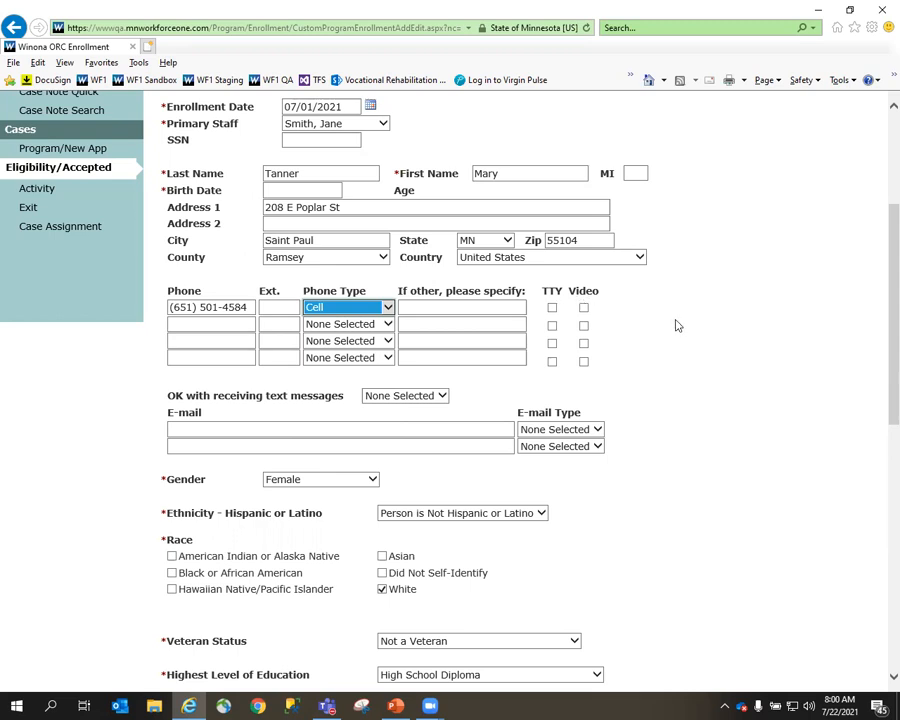
# Set the initial activity type to Staff Assisted Job Placement and submit the enrollment.
pyautogui.scroll(-5, 678, 340)
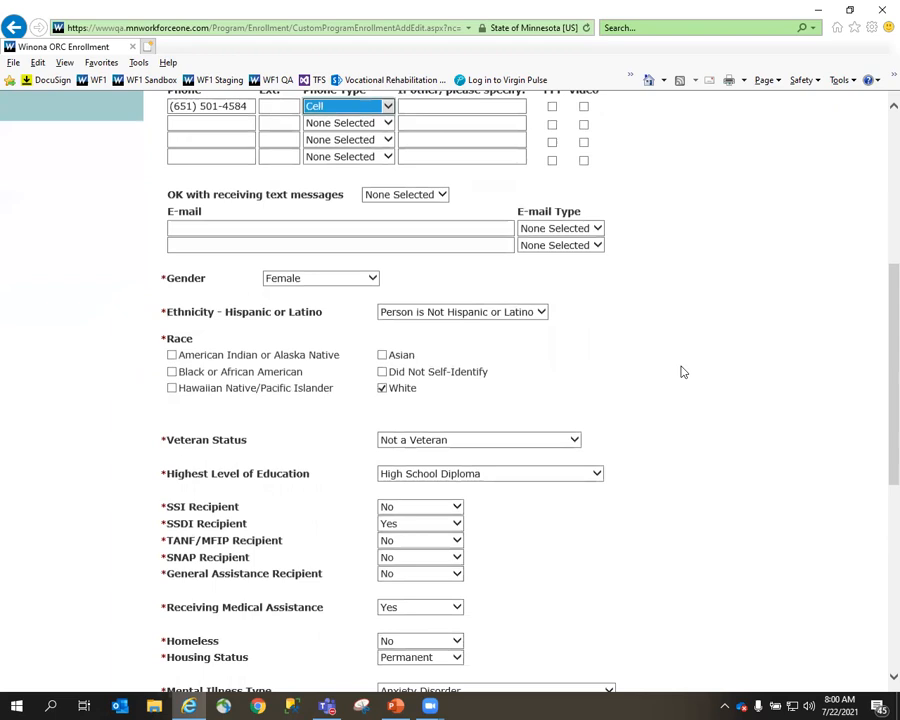
pyautogui.scroll(-3, 680, 371)
pyautogui.scroll(-1, 520, 345)
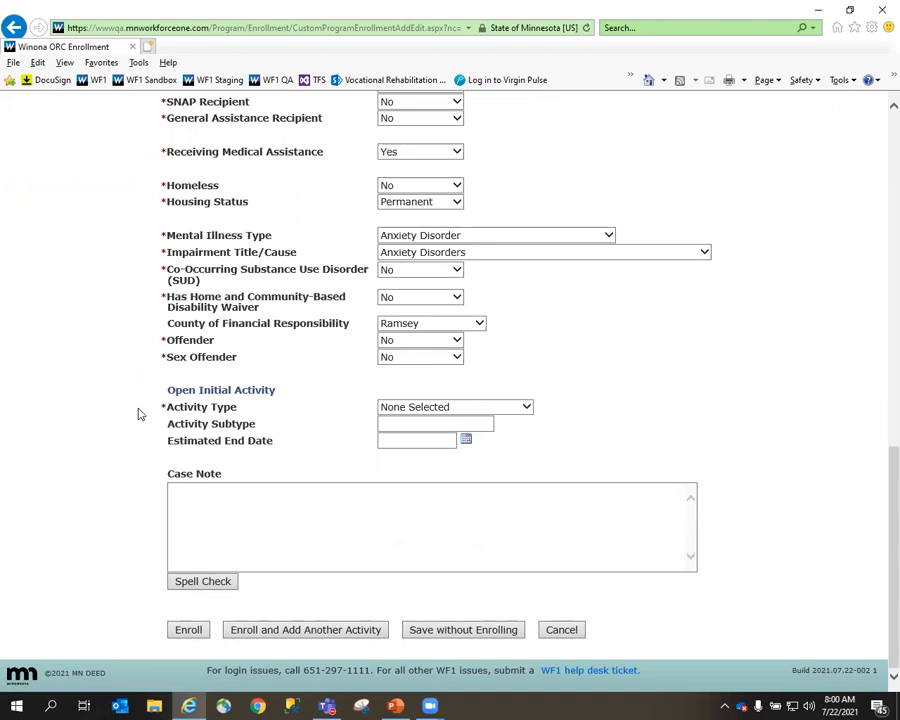
pyautogui.click(527, 409)
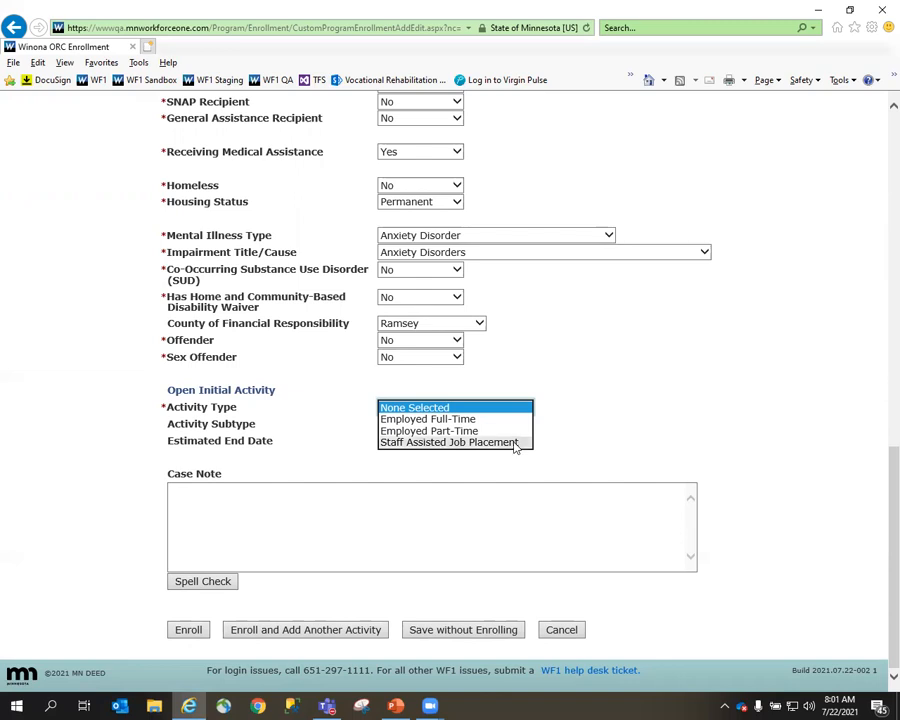
pyautogui.click(515, 443)
pyautogui.click(598, 448)
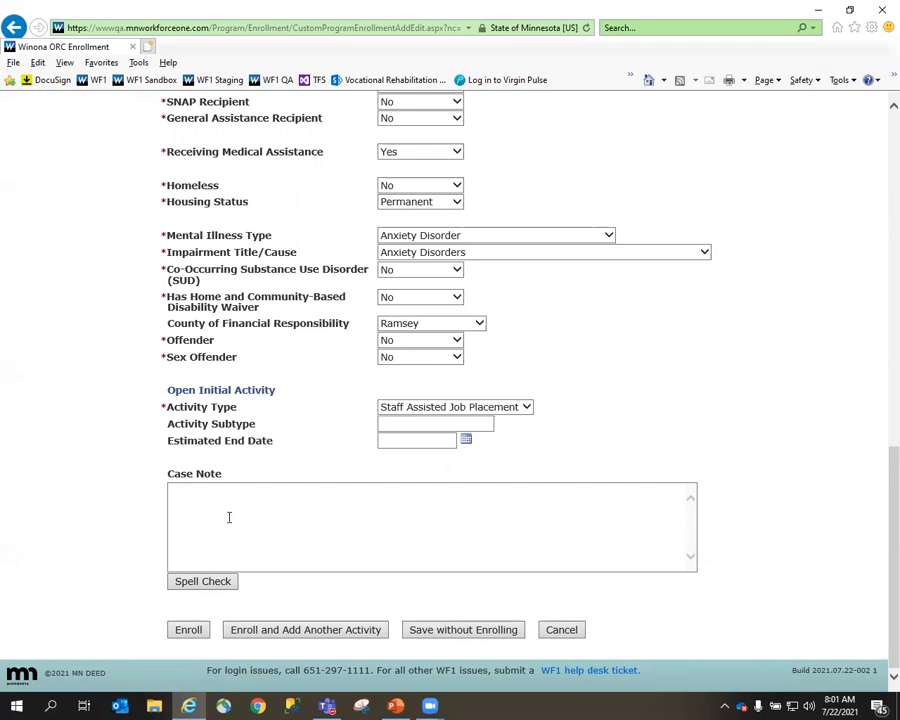
pyautogui.click(187, 630)
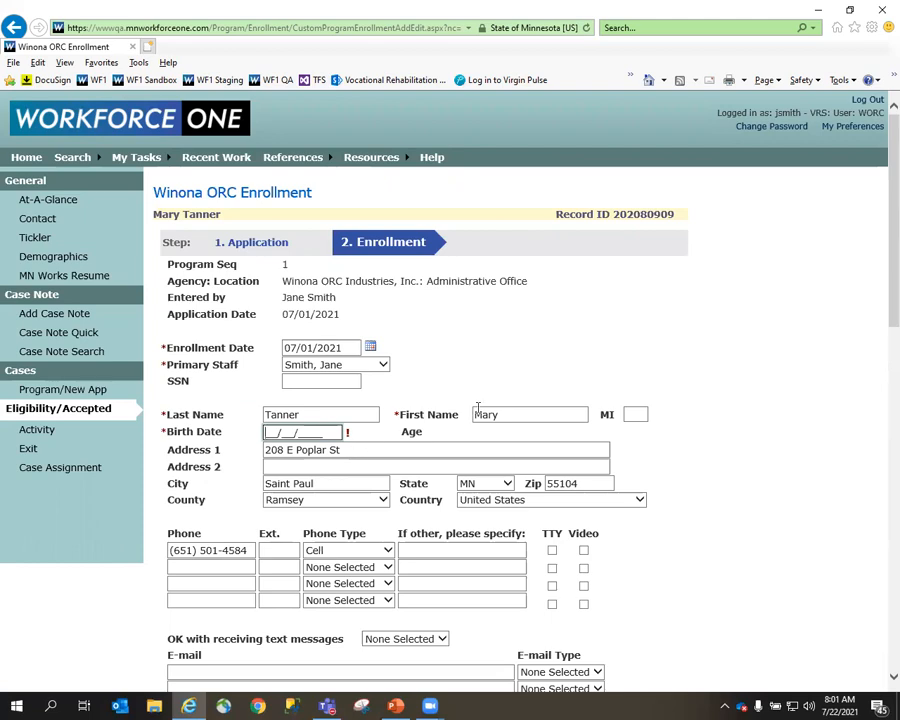
# Fill in the person's required birth date on the enrollment form and submit the enrollment again.
pyautogui.moveTo(878, 289); pyautogui.dragTo(878, 632)
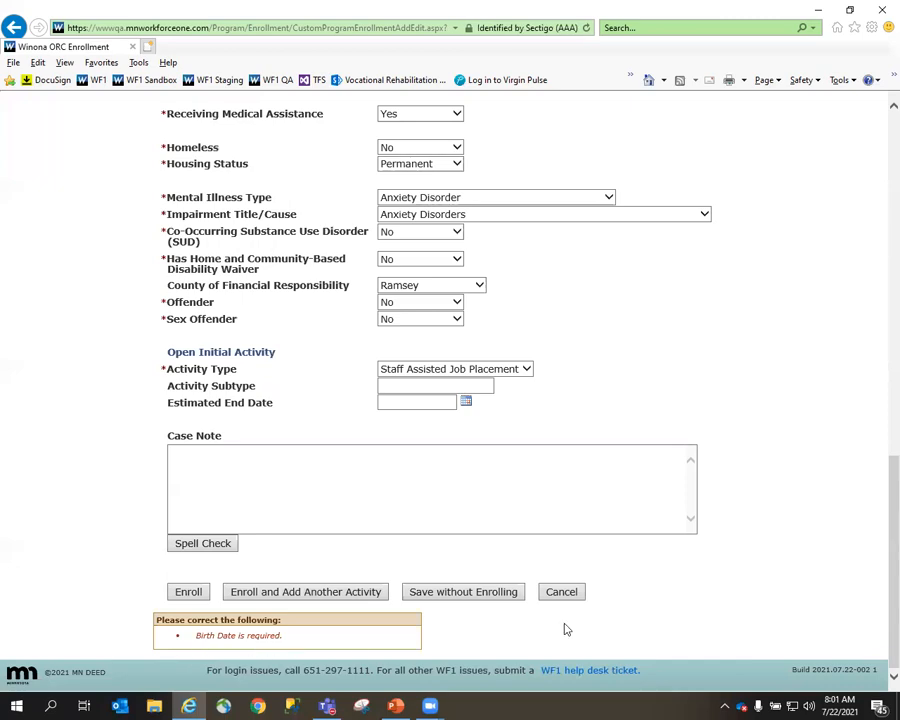
pyautogui.moveTo(878, 627); pyautogui.dragTo(879, 295)
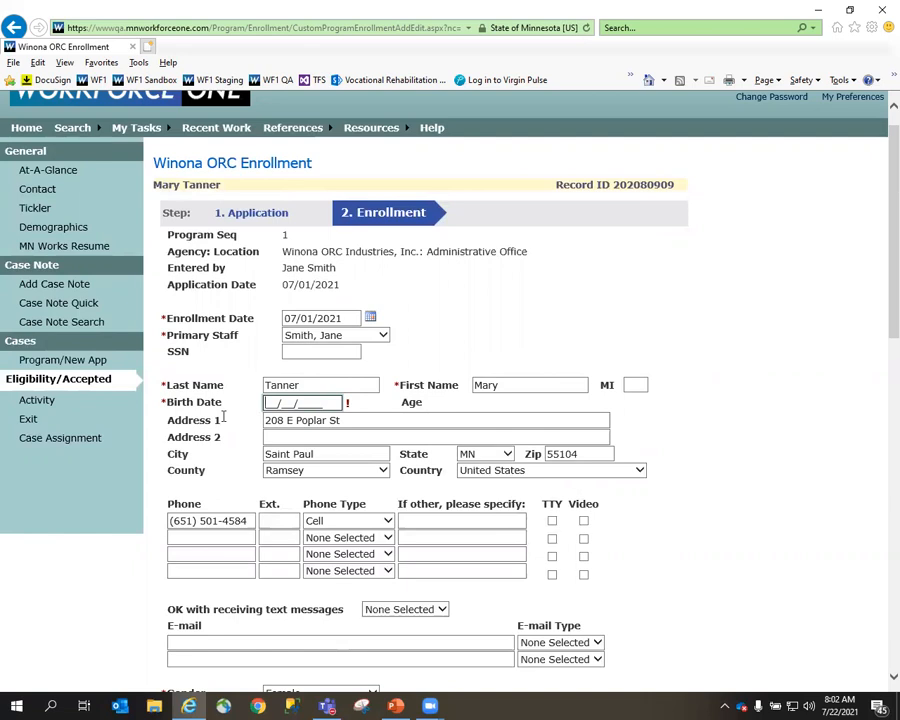
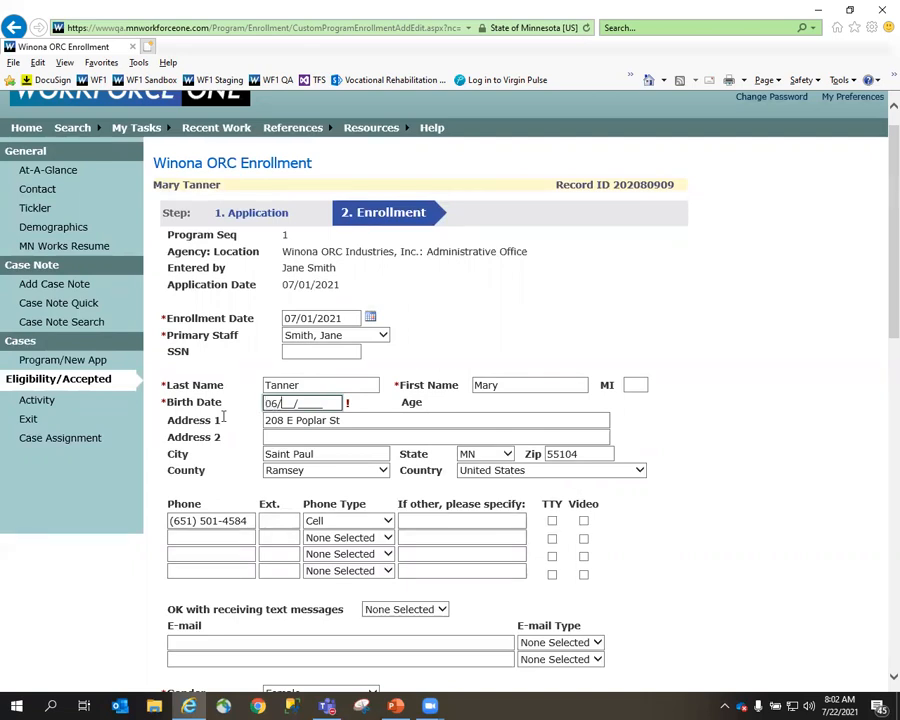
pyautogui.scroll(-5, 246, 487)
pyautogui.scroll(-5, 246, 487)
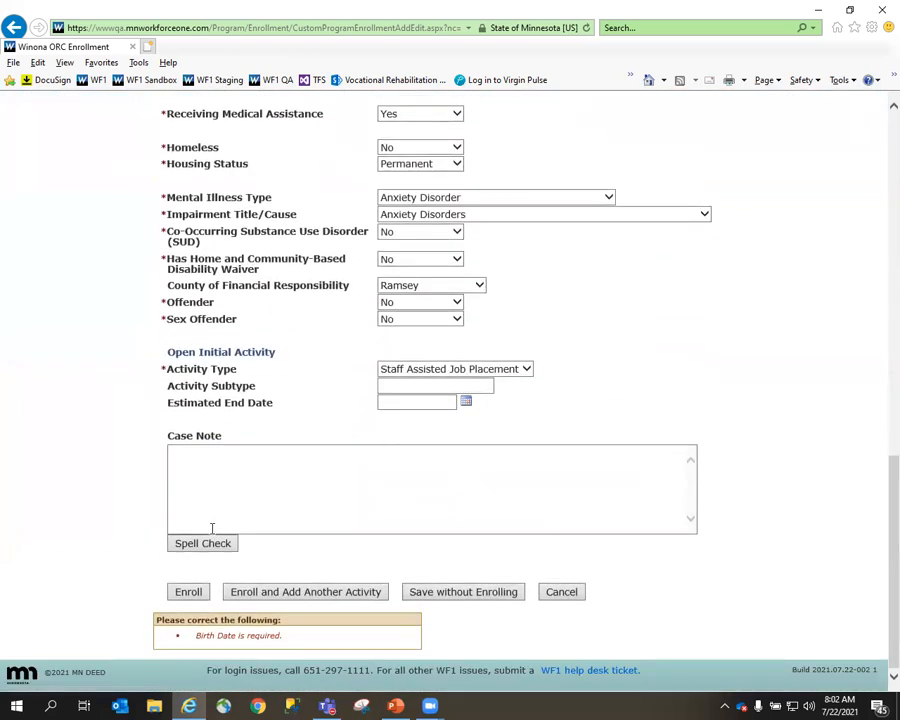
pyautogui.click(198, 595)
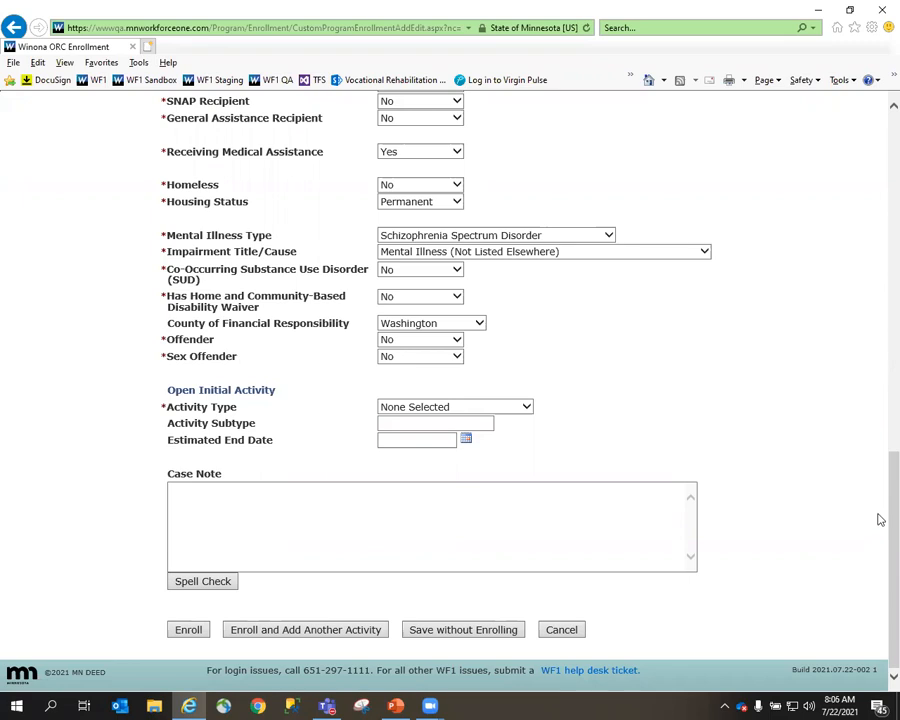
# Save the other person's Winona ORC enrollment form as pending, without enrolling them.
pyautogui.moveTo(880, 496); pyautogui.dragTo(880, 454)
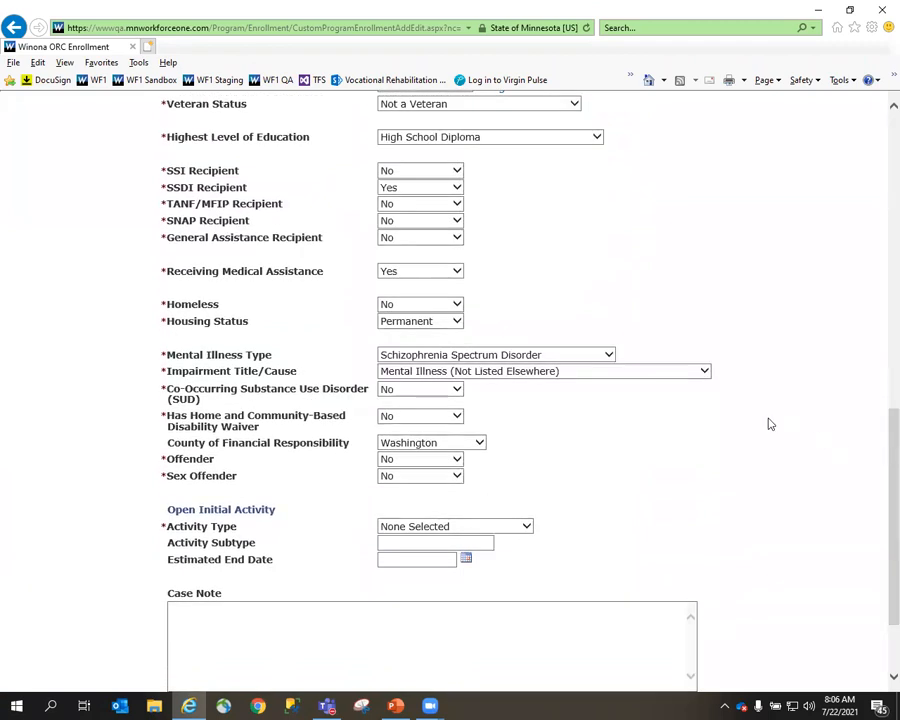
pyautogui.scroll(-3, 766, 422)
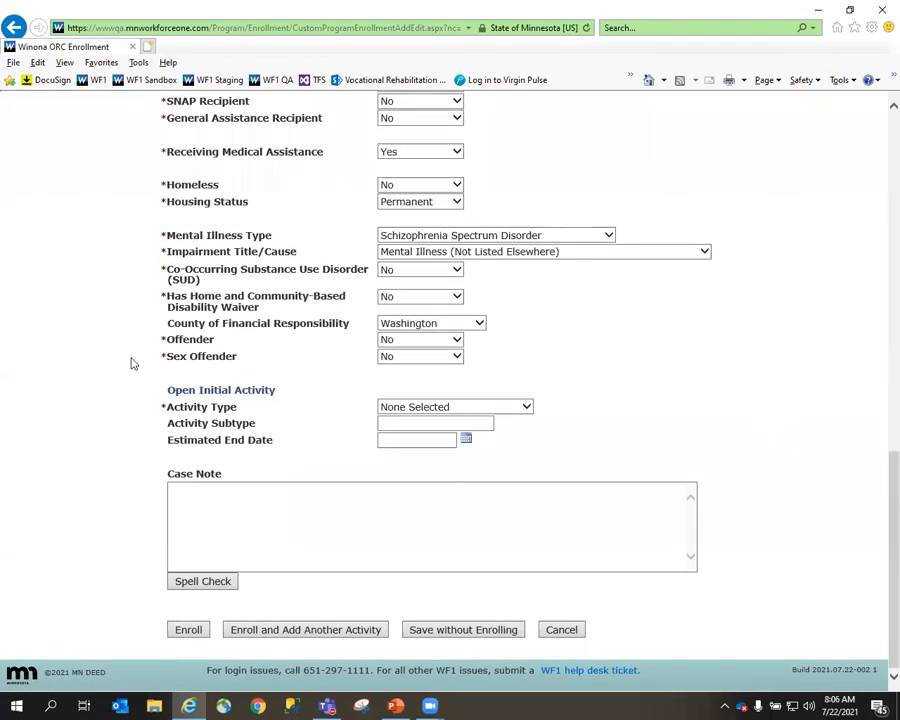
pyautogui.click(483, 631)
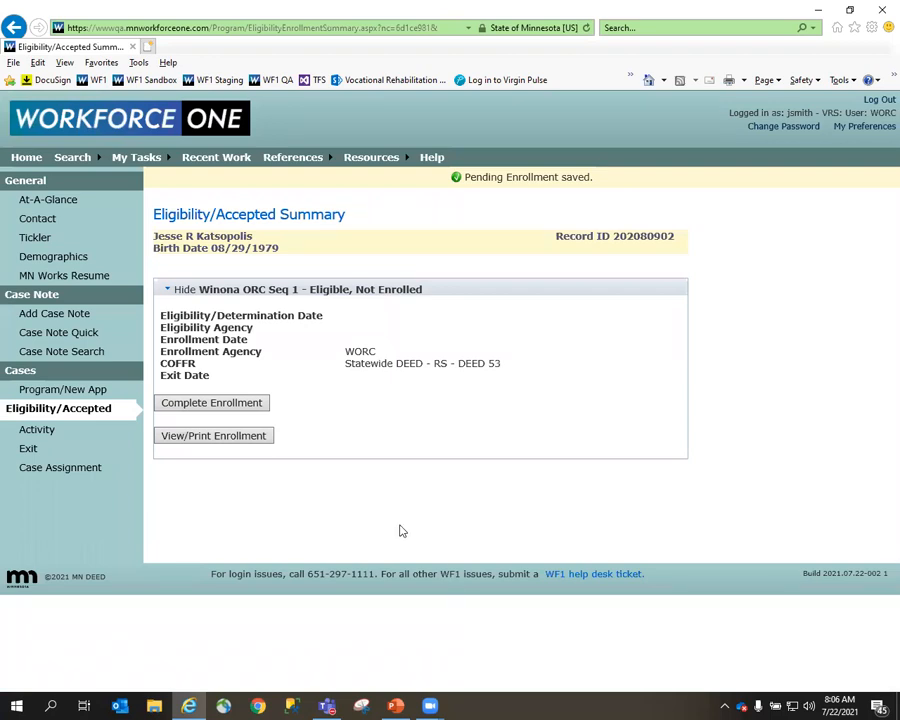
# Complete the pending enrollment with enrollment date 07/01/2021 and Employed Part-Time as the initial activity type.
pyautogui.click(205, 404)
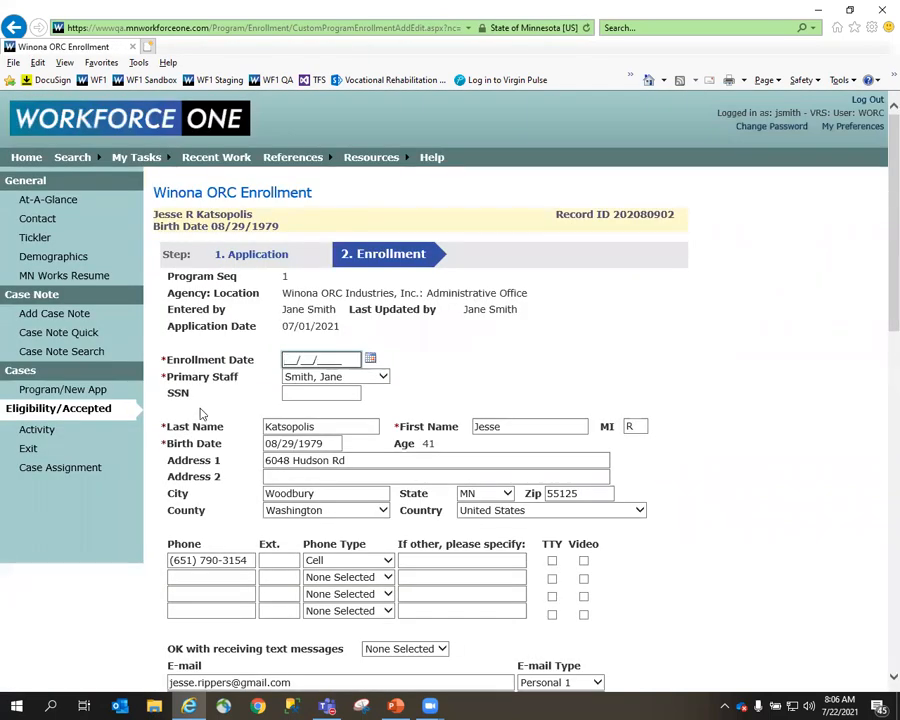
pyautogui.write('07012021')
pyautogui.scroll(-5, 210, 412)
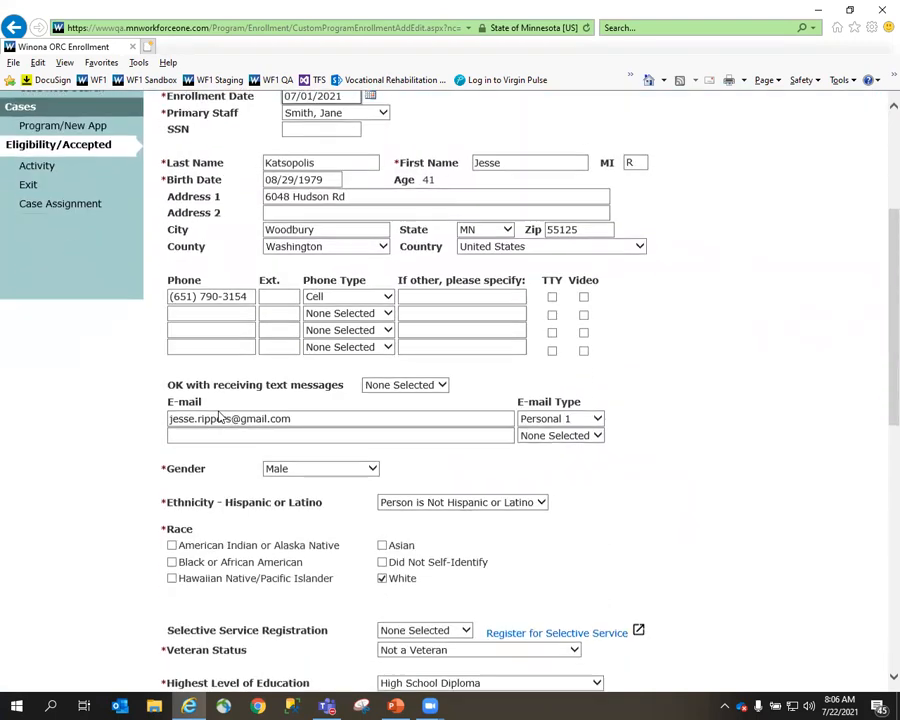
pyautogui.scroll(-8, 218, 411)
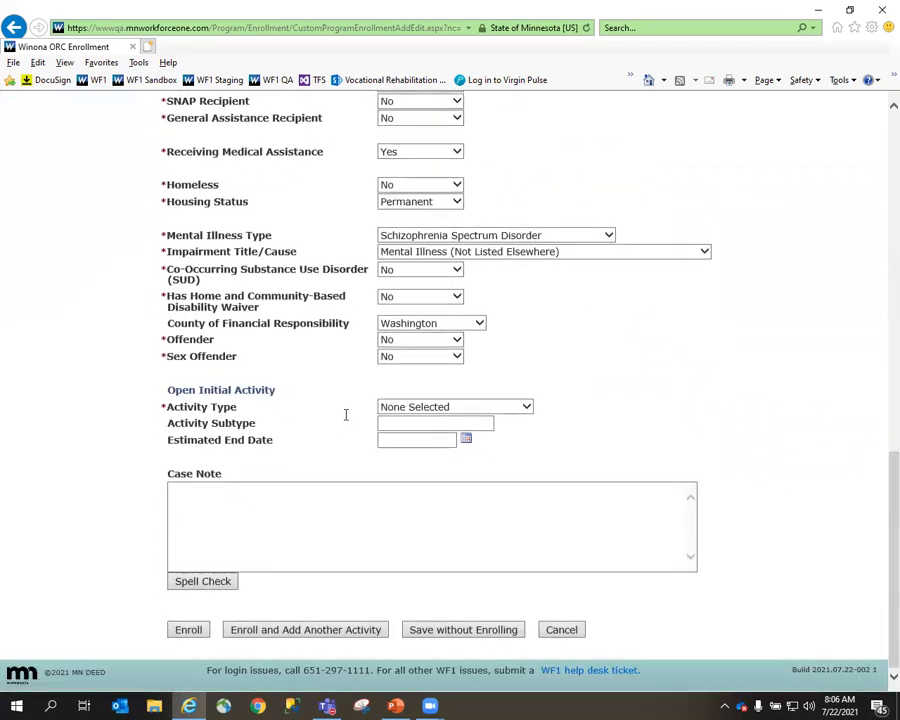
pyautogui.click(527, 410)
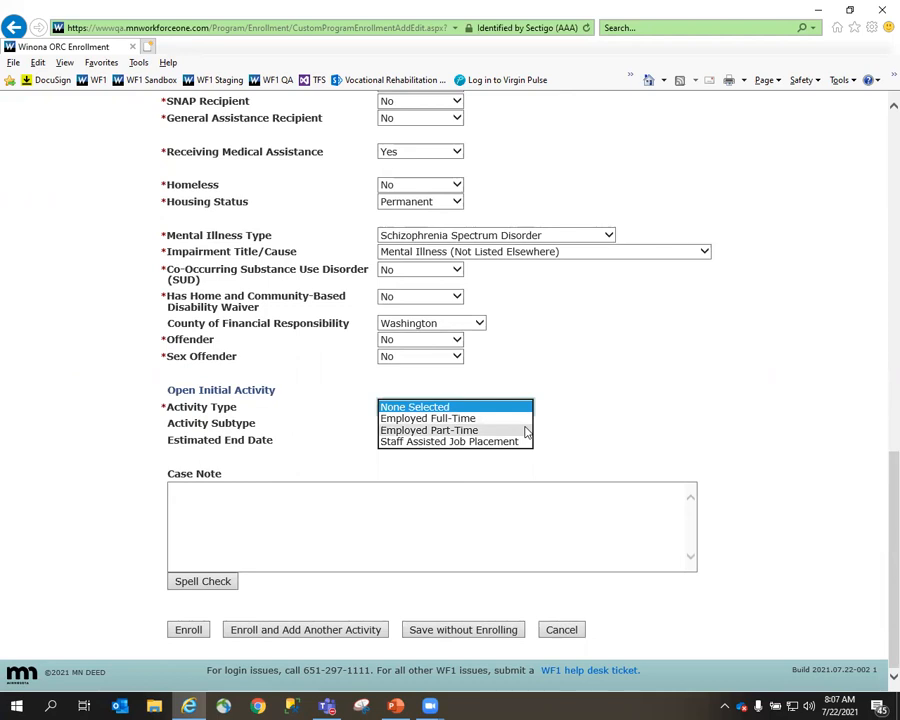
pyautogui.click(525, 431)
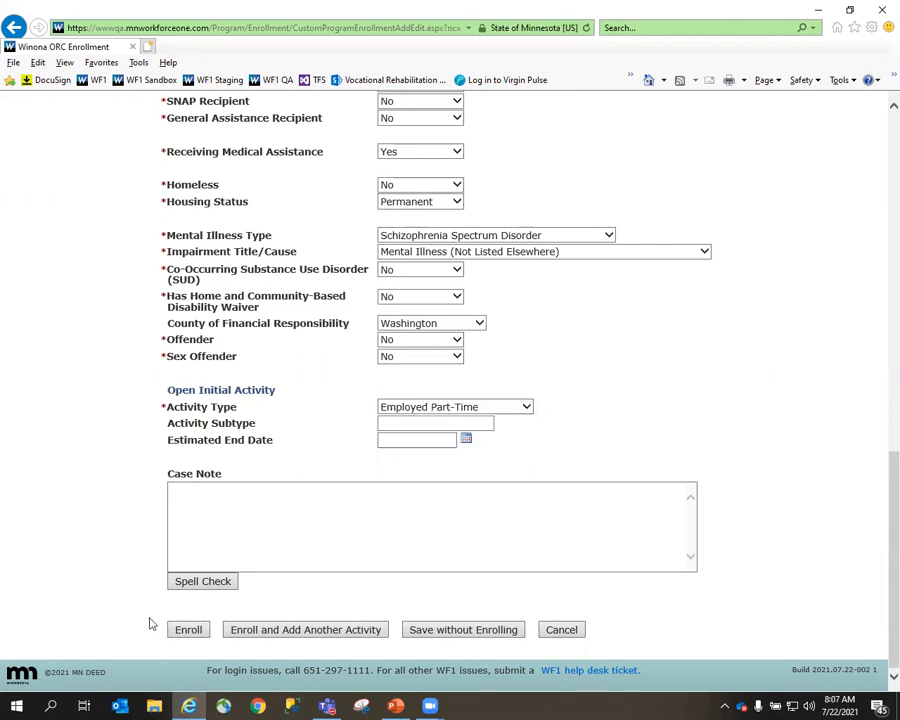
pyautogui.click(188, 631)
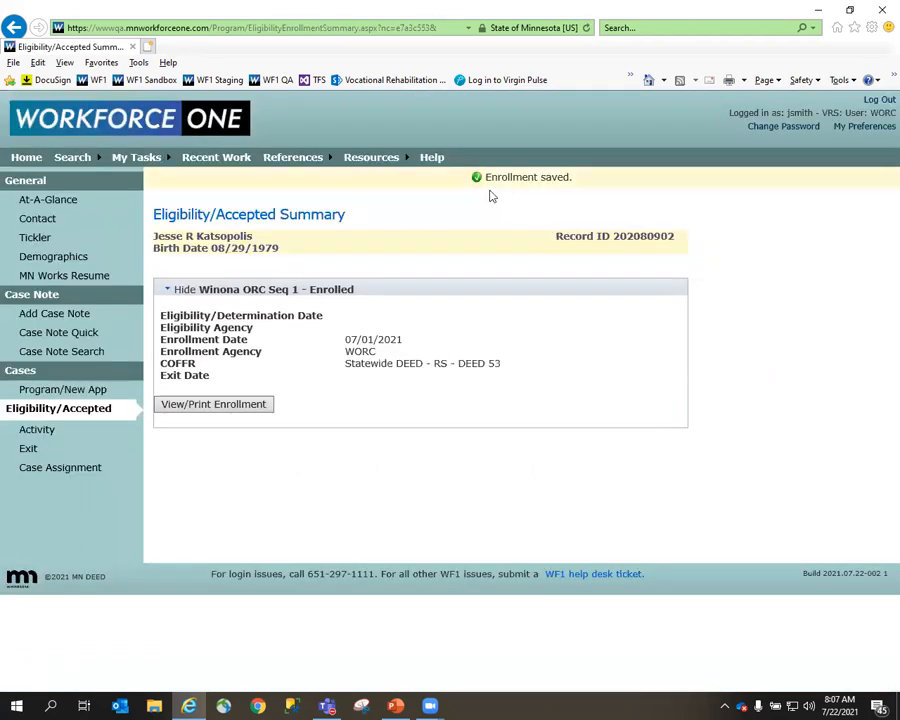
# Open the enrolled person's Employed Part-Time activity for editing at its Employment Info section.
pyautogui.click(35, 435)
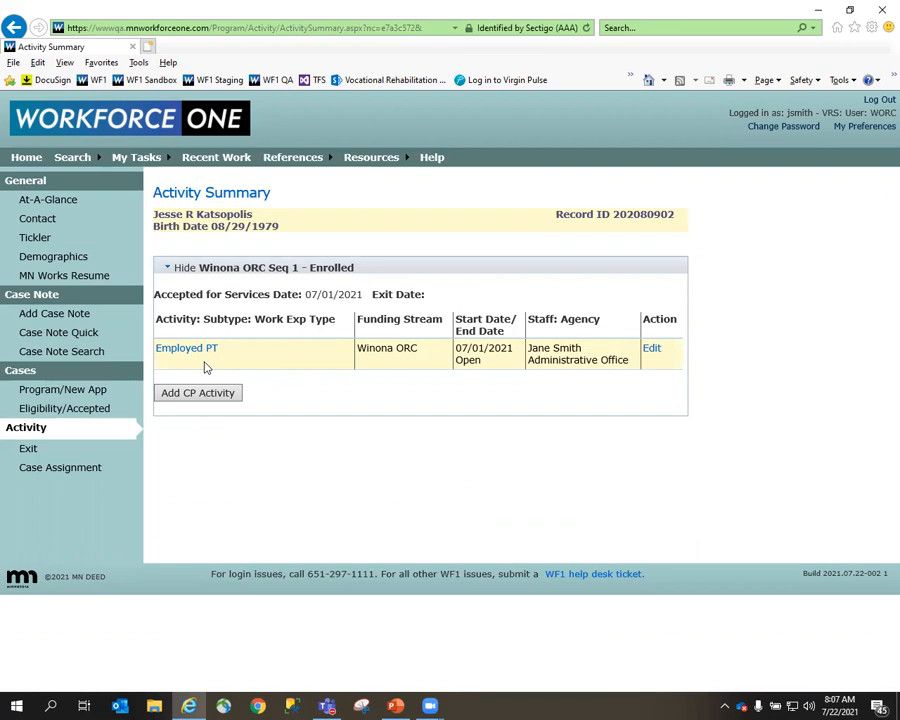
pyautogui.click(652, 352)
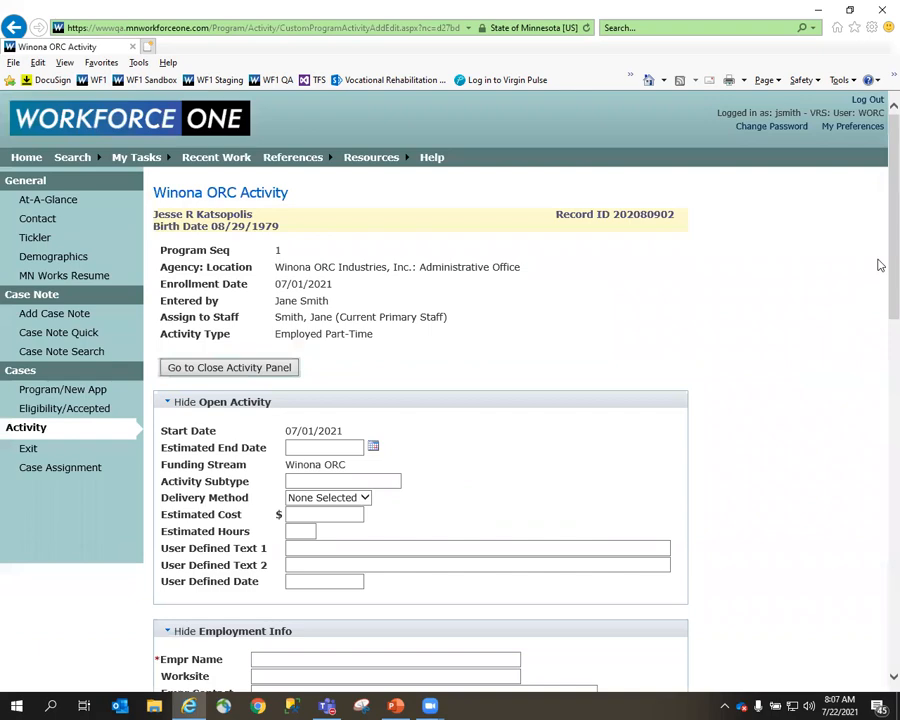
pyautogui.scroll(-3, 878, 280)
pyautogui.scroll(-3, 879, 376)
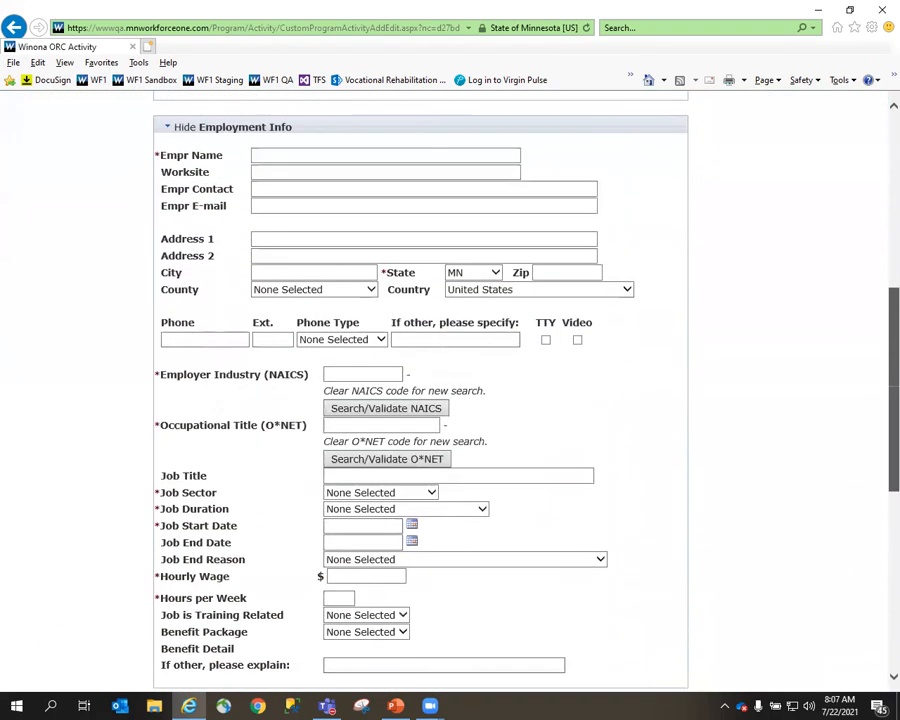
pyautogui.moveTo(893, 382); pyautogui.dragTo(893, 376)
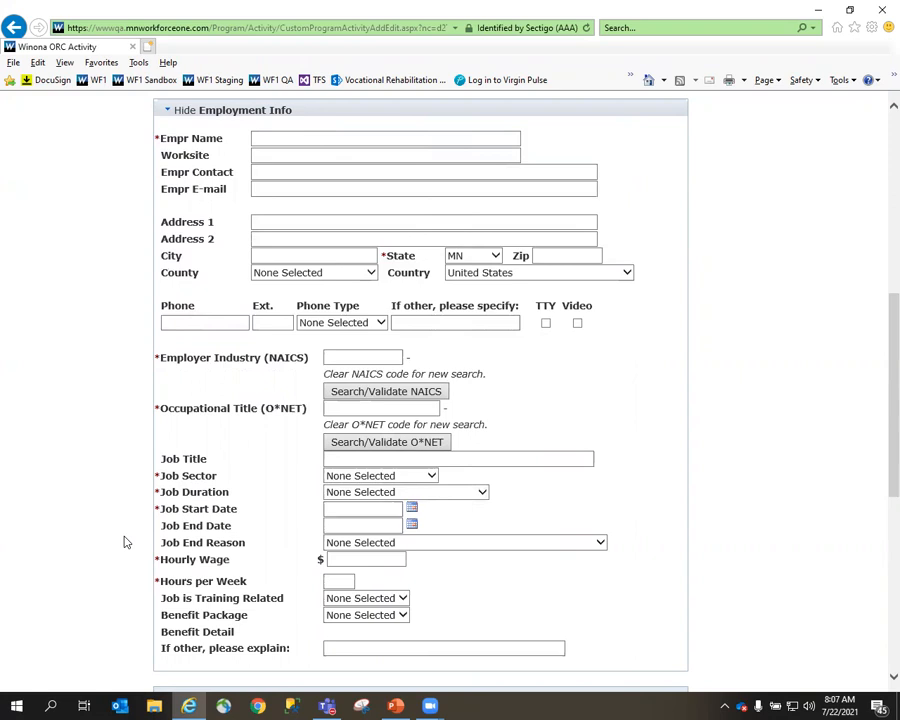
# Enter Cub Foods as the employer name, look through the remaining activity fields, and cancel the edit.
pyautogui.click(321, 140)
pyautogui.write('Cub Foods')
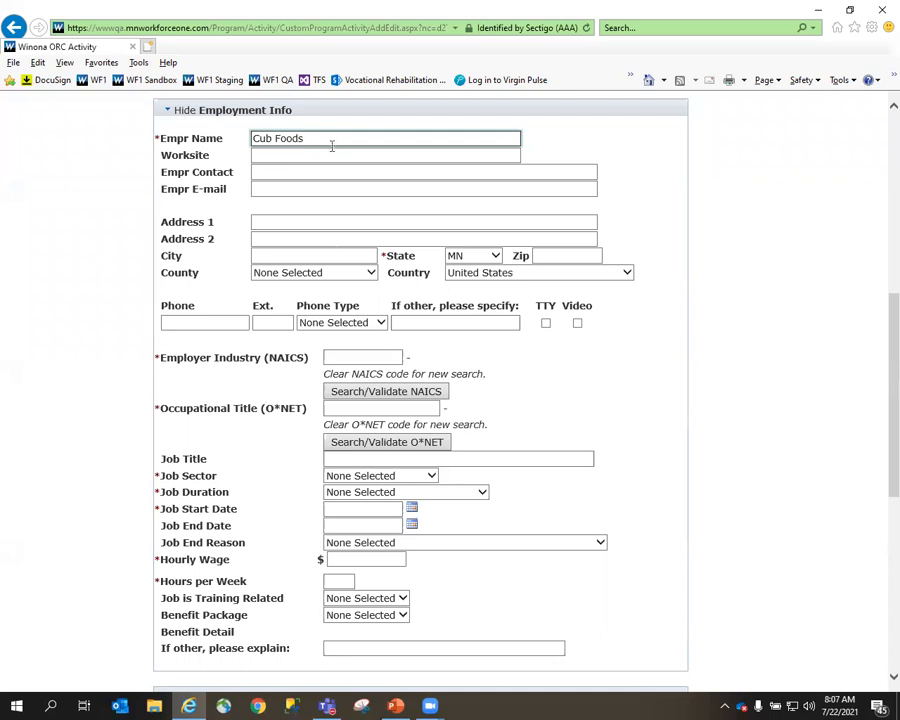
pyautogui.scroll(-2, 279, 267)
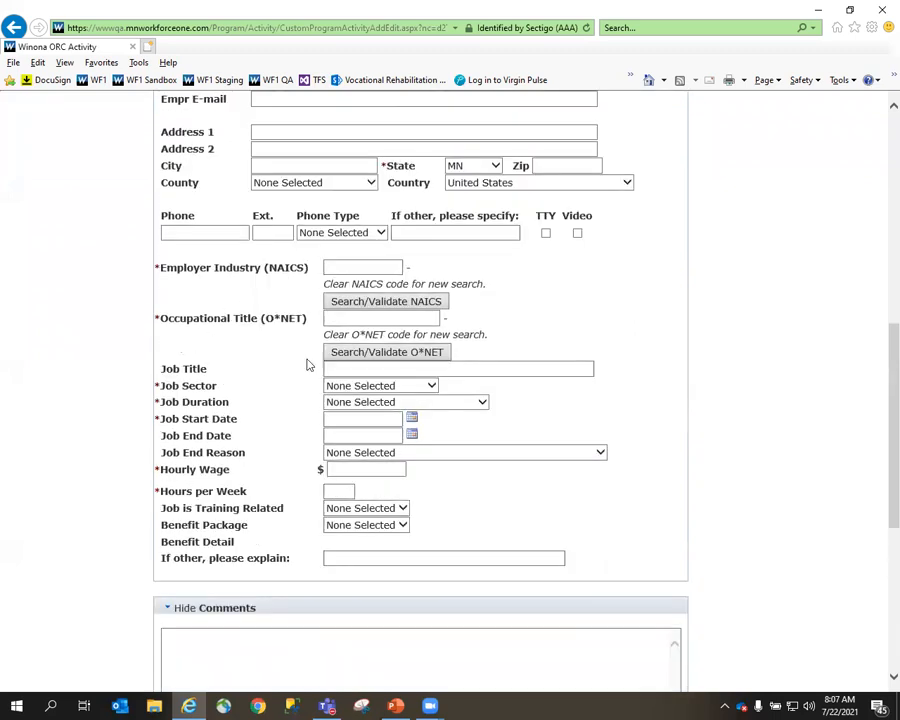
pyautogui.scroll(-5, 208, 500)
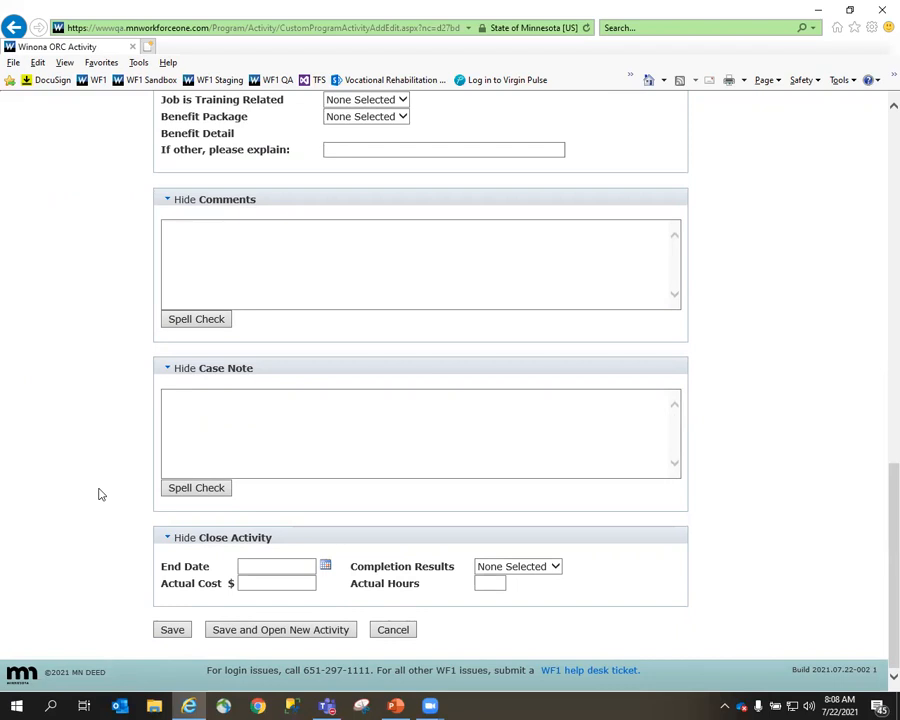
pyautogui.click(396, 632)
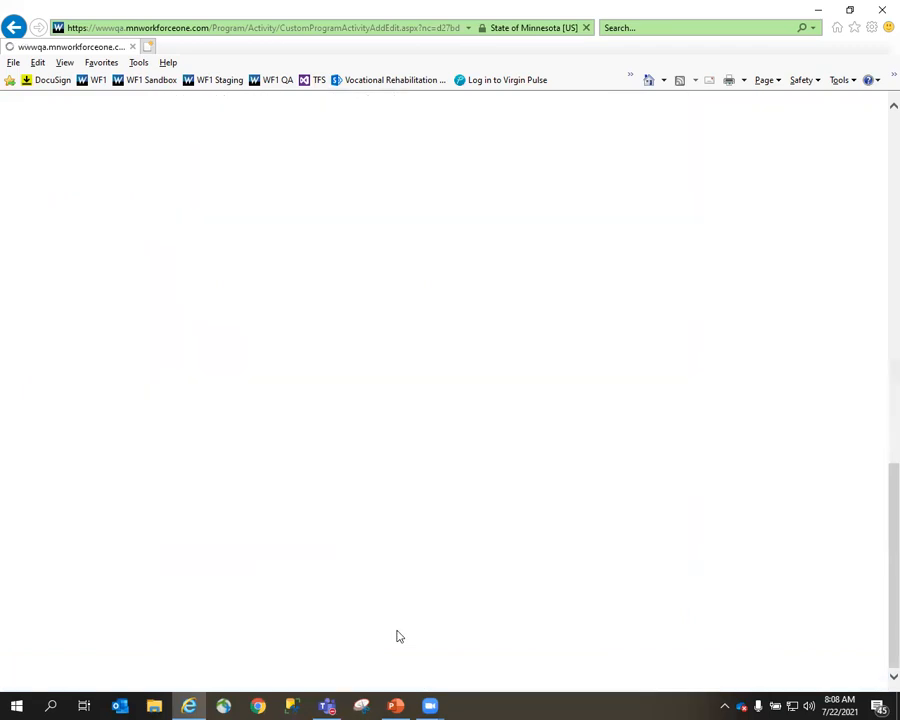
# Open the activity summary of the Ramsey County caseload person who has a Staff Assisted Job Placement activity and no case note.
pyautogui.click(167, 118)
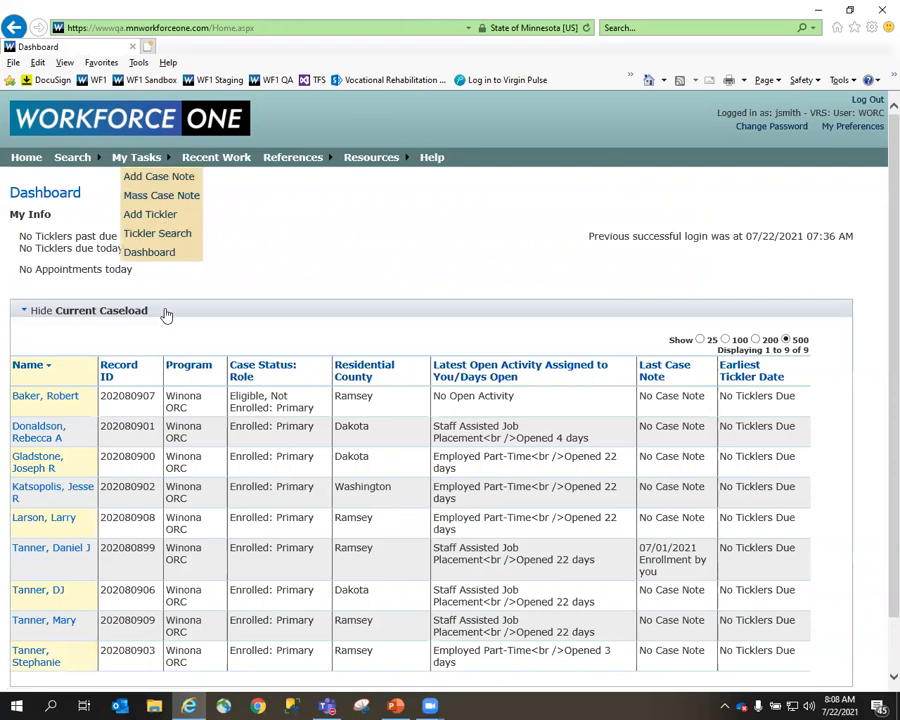
pyautogui.click(44, 622)
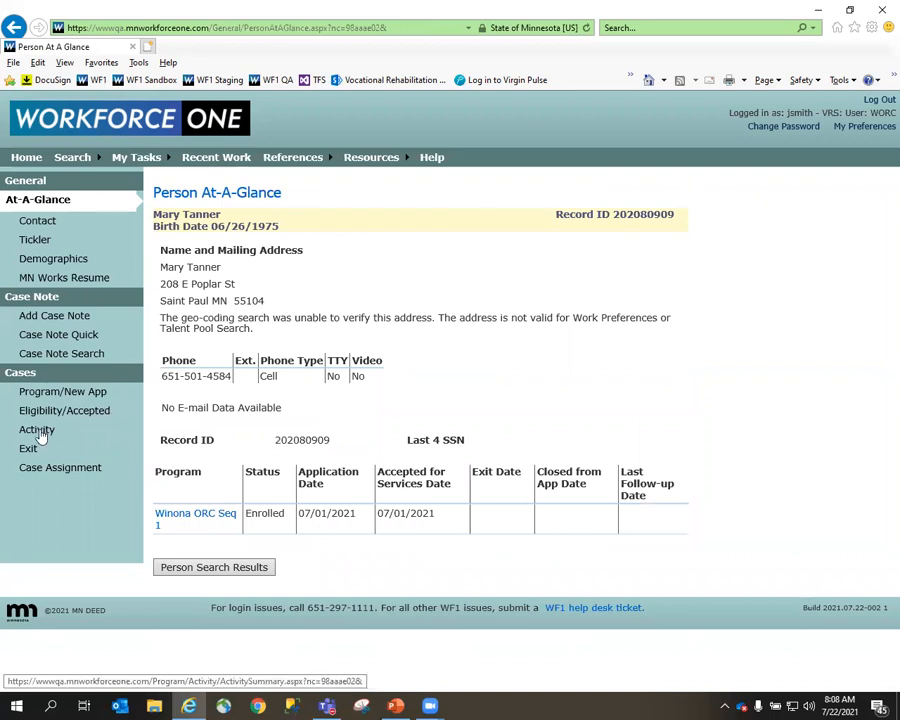
pyautogui.click(36, 432)
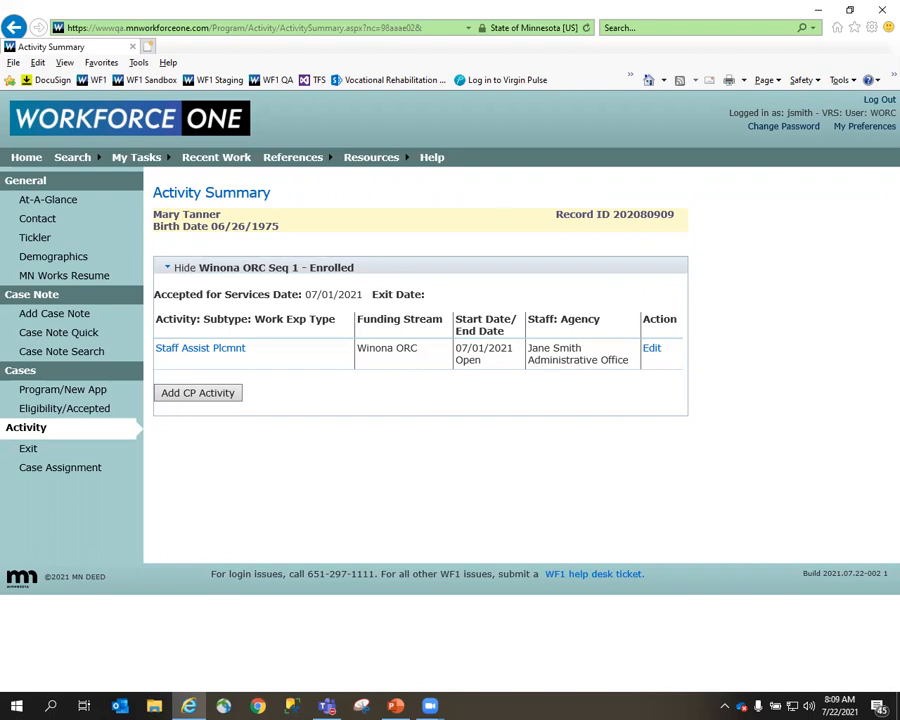
pyautogui.hotkey('alt', 'Tab')
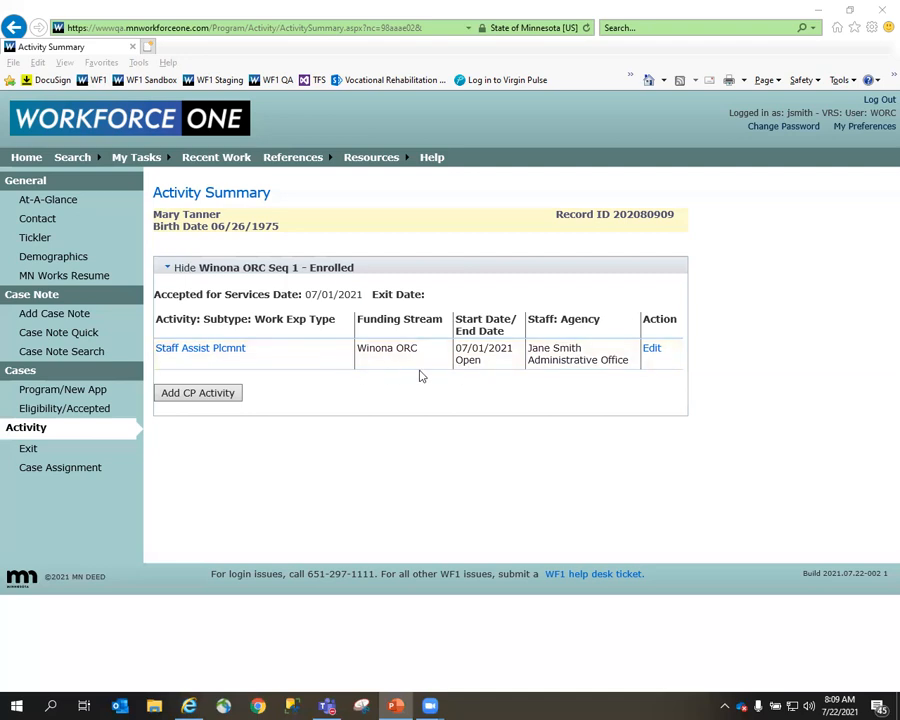
# Start a new Employed Full-Time program activity for this person, assigned to the current primary staff member.
pyautogui.click(197, 394)
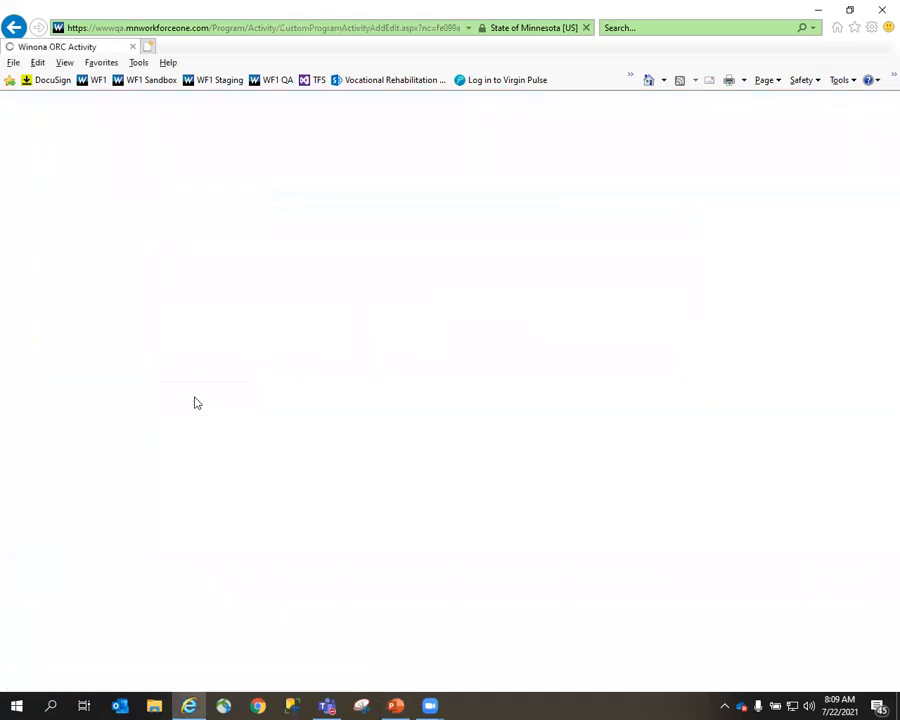
pyautogui.click(353, 337)
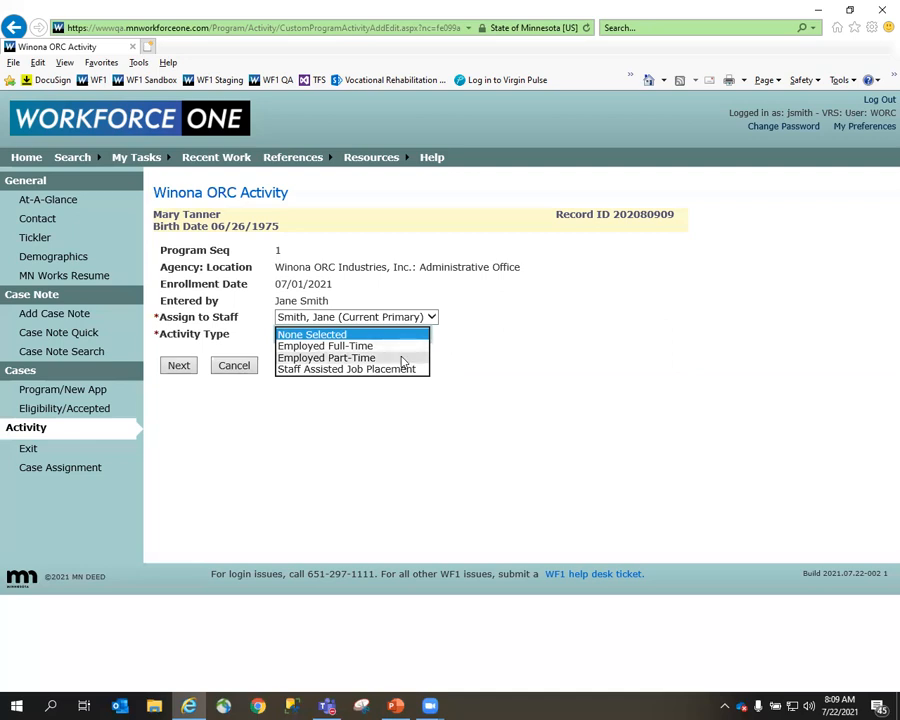
pyautogui.click(401, 348)
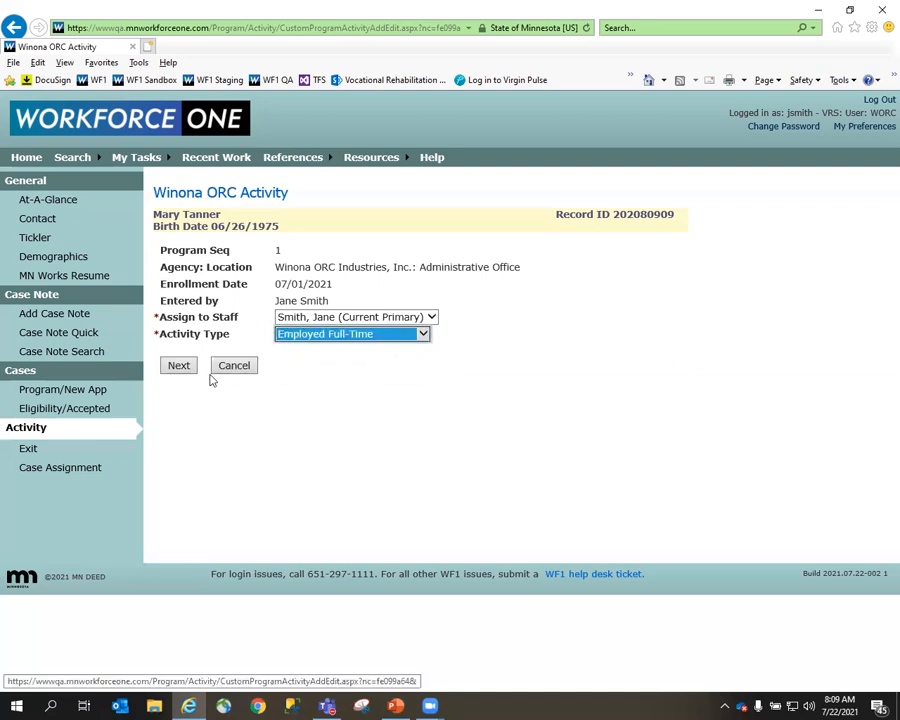
pyautogui.click(180, 368)
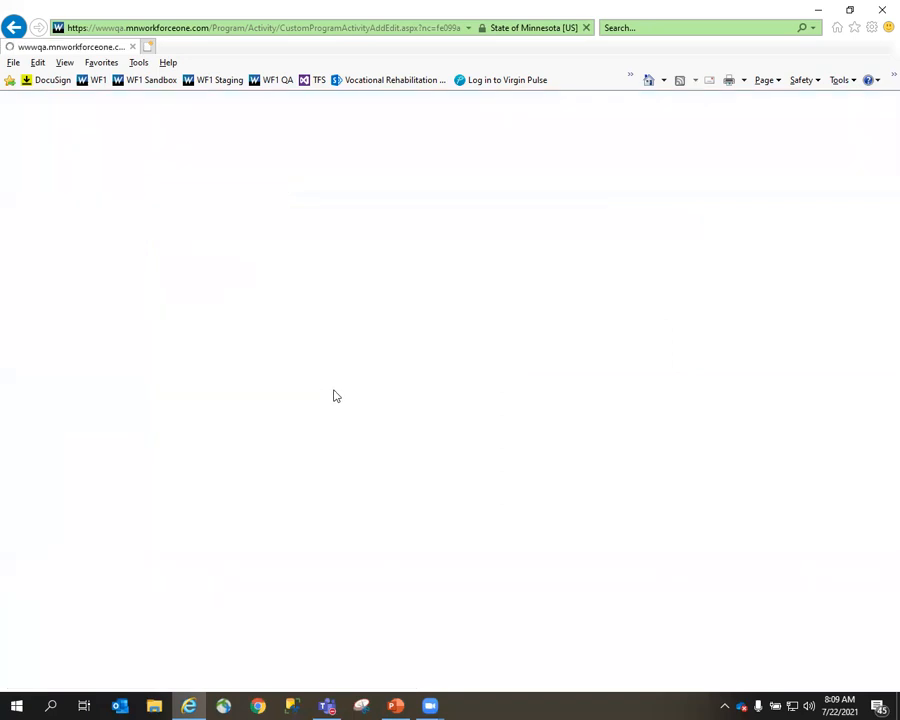
# Set the activity start date to 07/19/2021 and enter Cub Foods as the employer with NAICS industry code 445110.
pyautogui.scroll(-2, 335, 398)
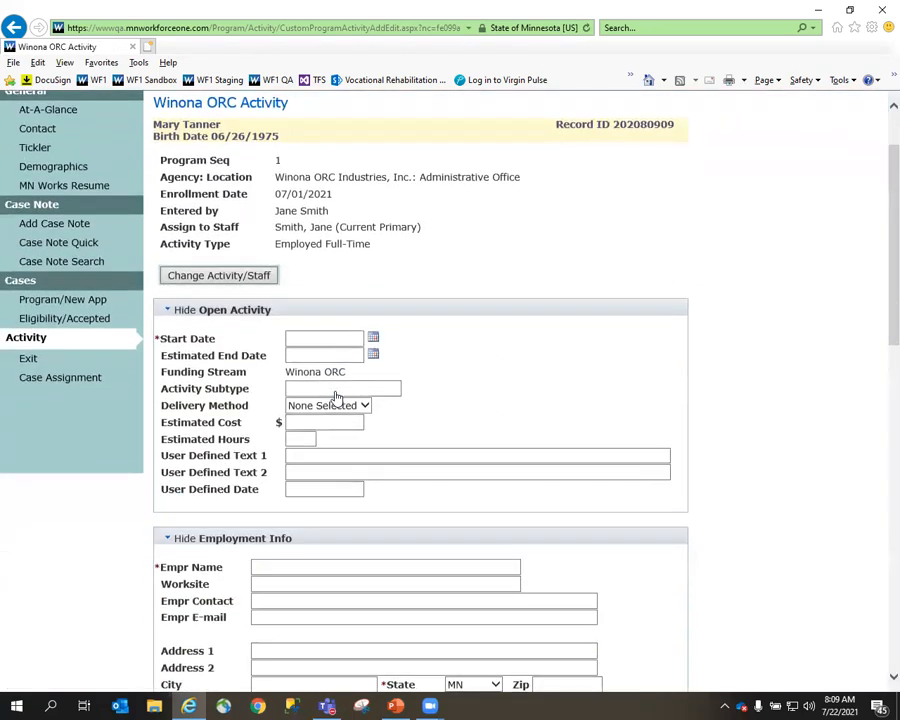
pyautogui.click(338, 337)
pyautogui.write('07192')
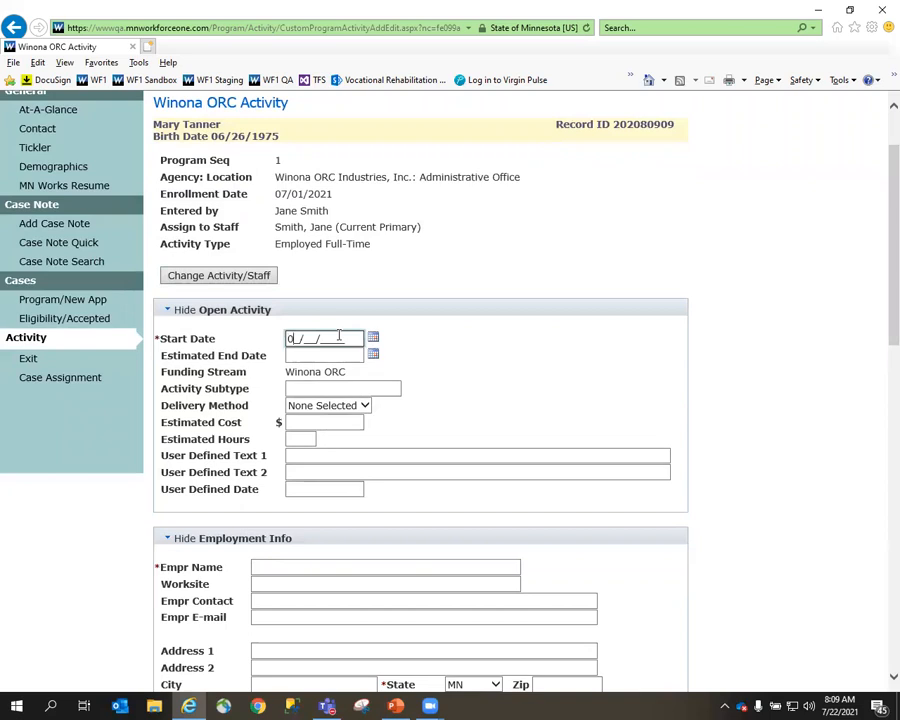
pyautogui.write('021')
pyautogui.scroll(-5, 333, 370)
pyautogui.click(308, 207)
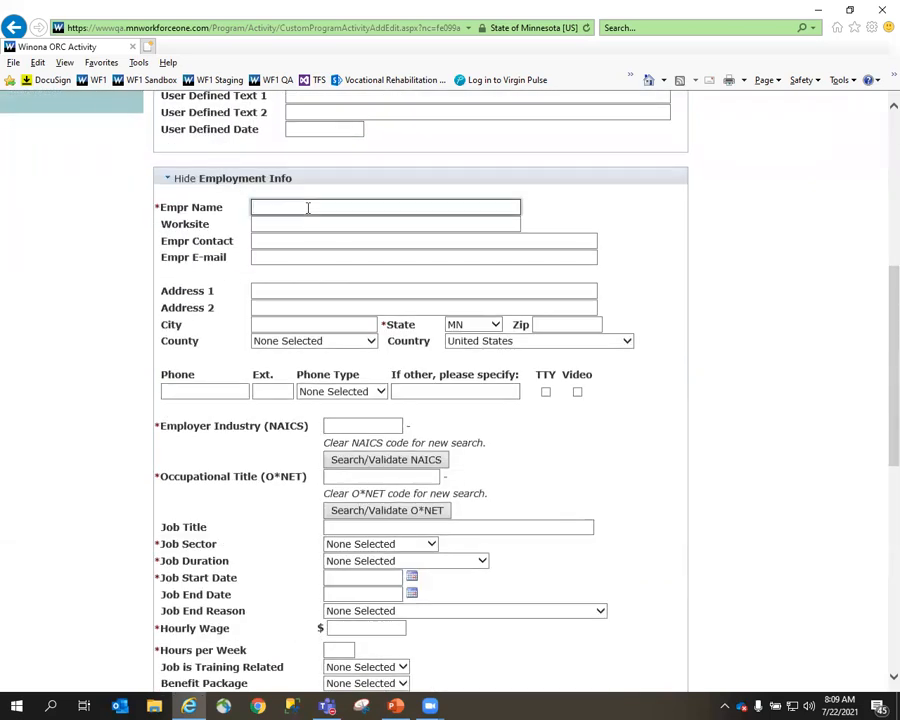
pyautogui.write('Cub Foods')
pyautogui.scroll(-3, 325, 297)
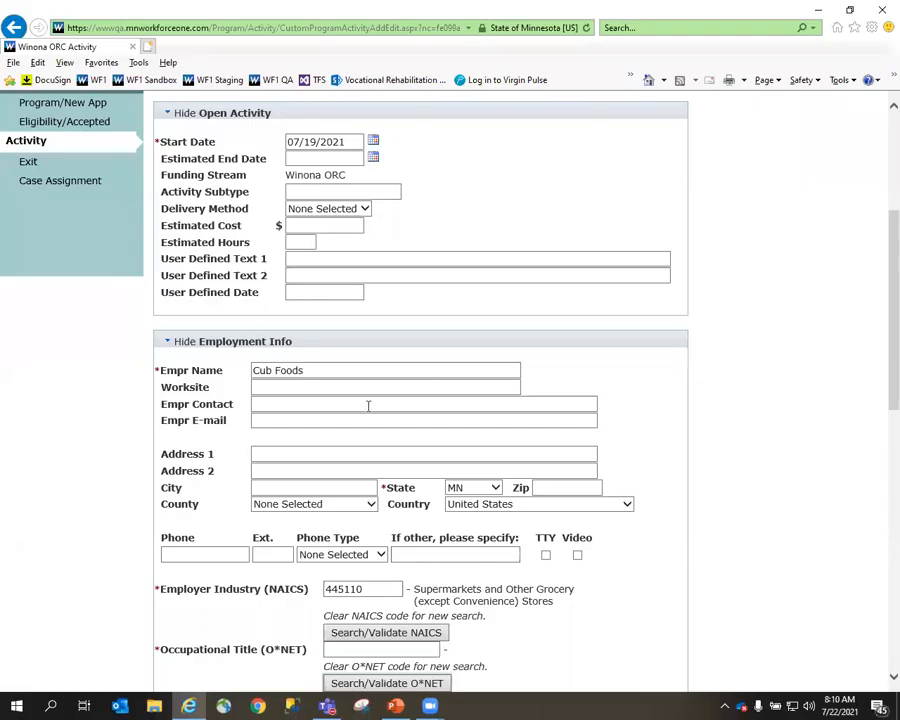
# Search the O*NET codes for cashier and choose 41-2011.00 Cashiers as the occupational title.
pyautogui.scroll(-5, 368, 405)
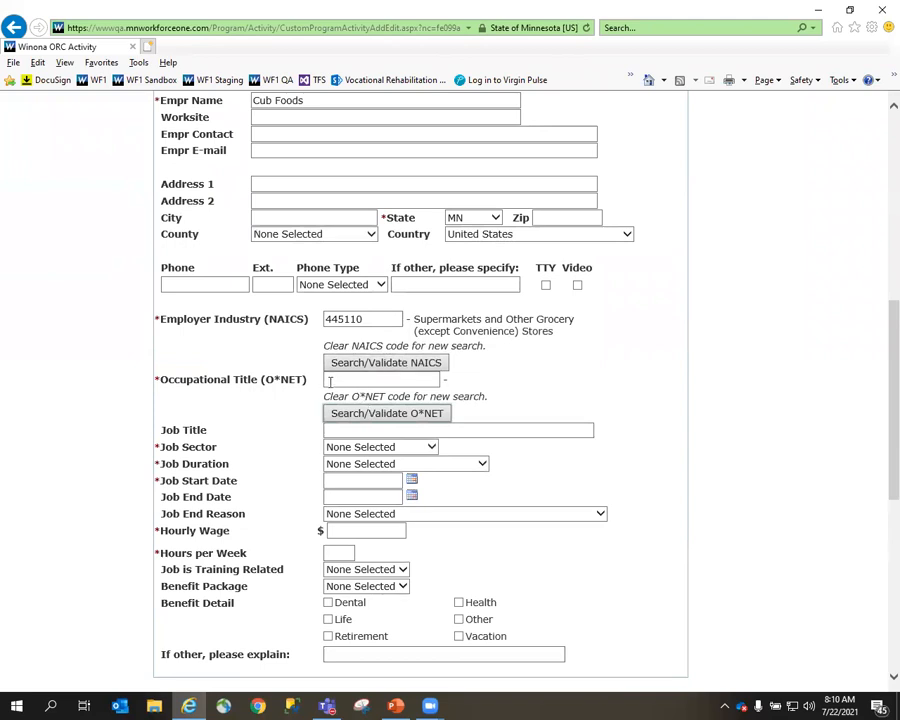
pyautogui.click(330, 381)
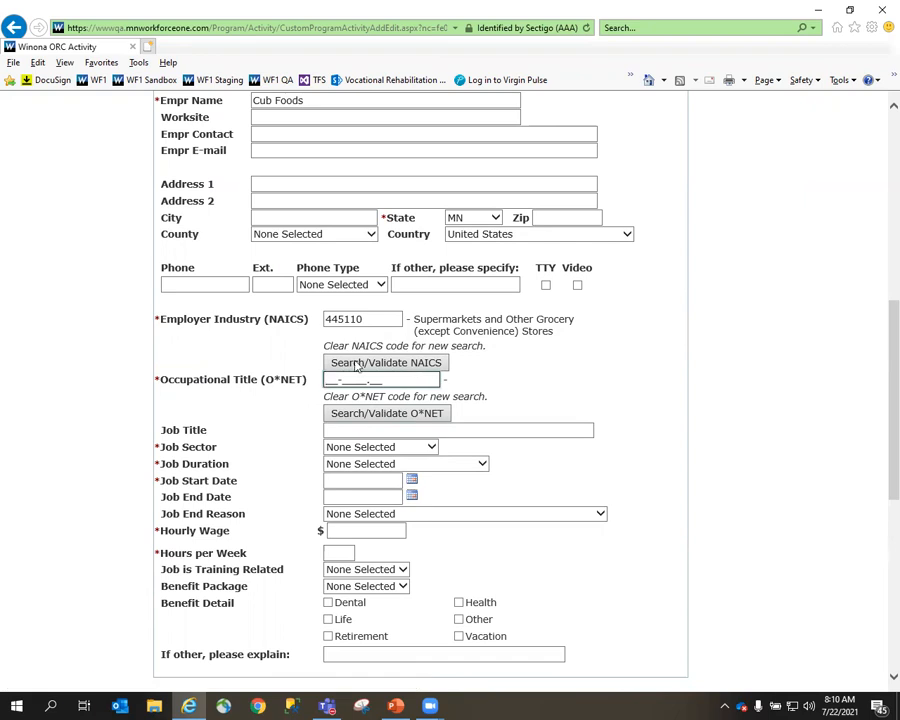
pyautogui.click(370, 414)
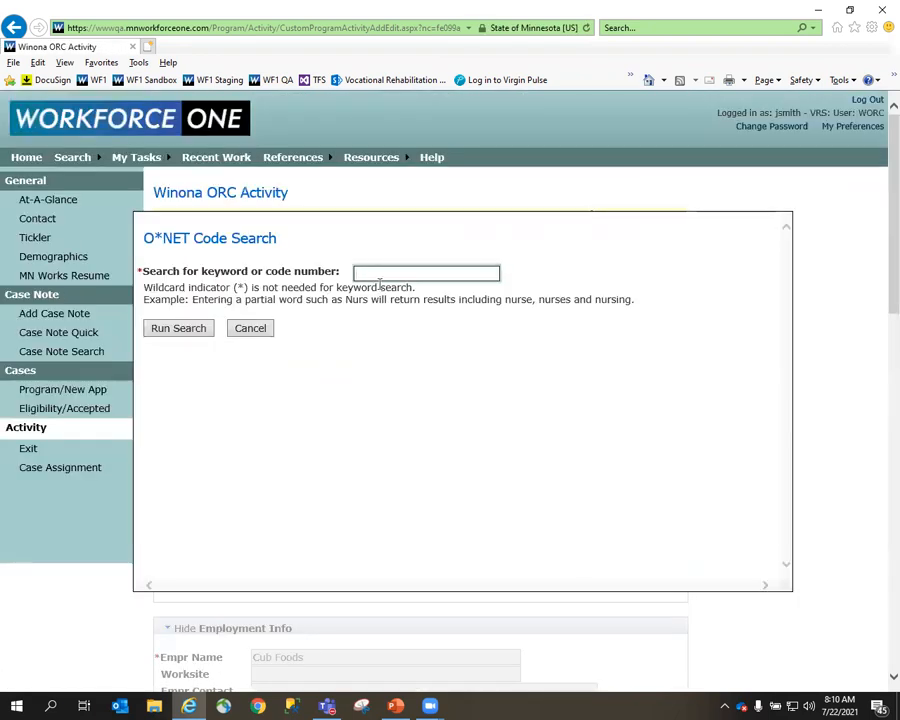
pyautogui.write('cashier')
pyautogui.click(194, 332)
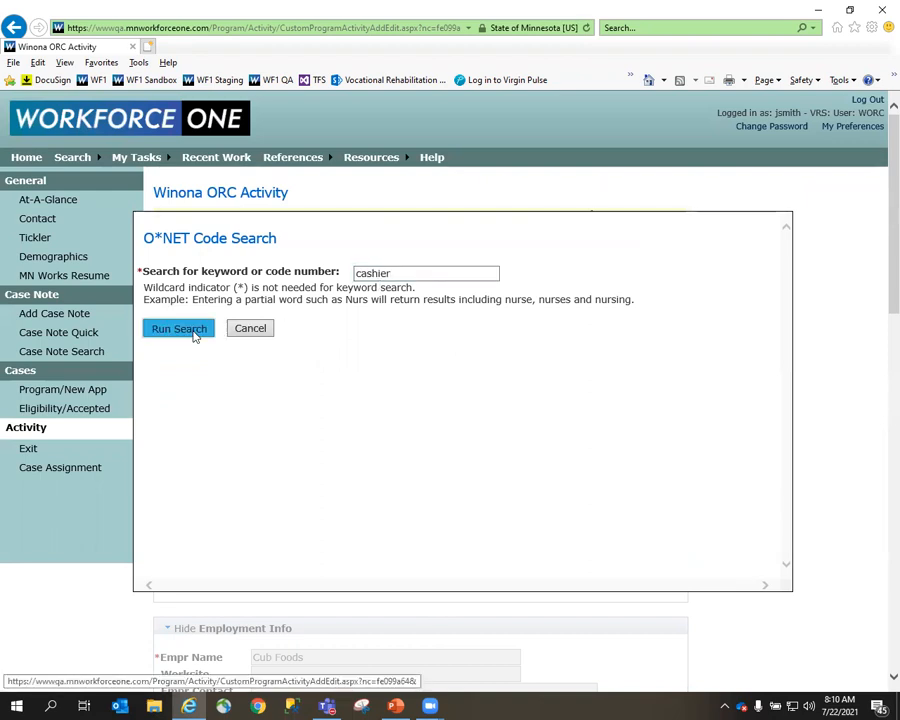
pyautogui.scroll(-1, 299, 428)
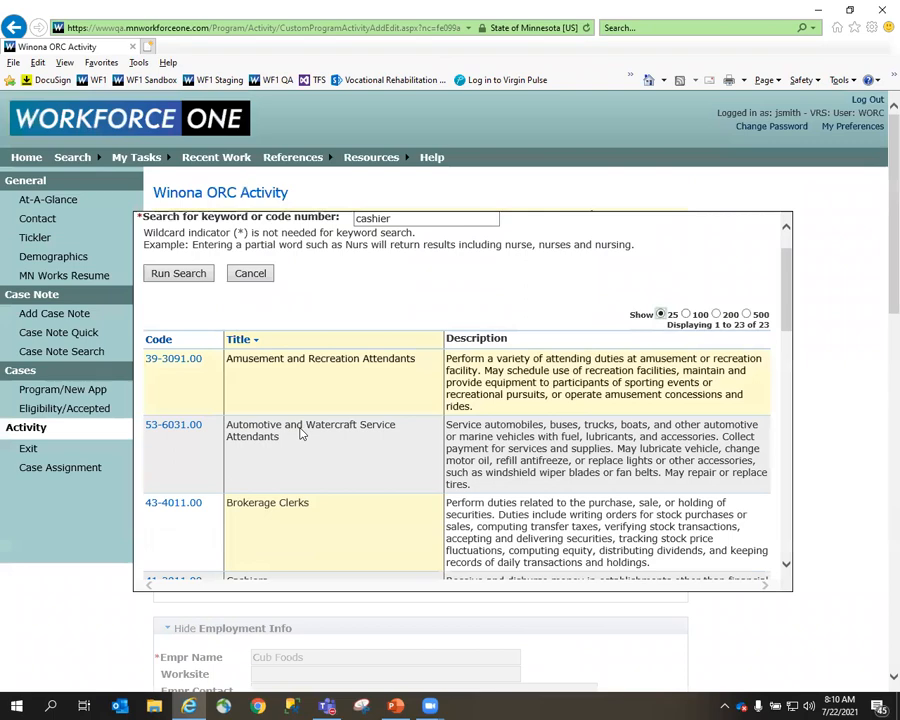
pyautogui.scroll(-3, 197, 420)
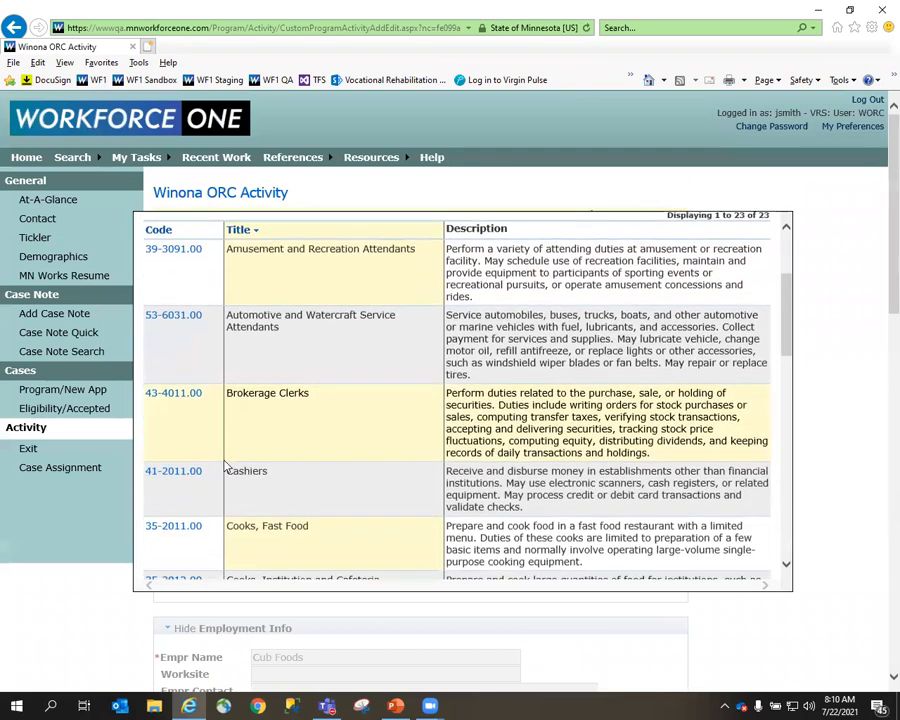
pyautogui.click(178, 420)
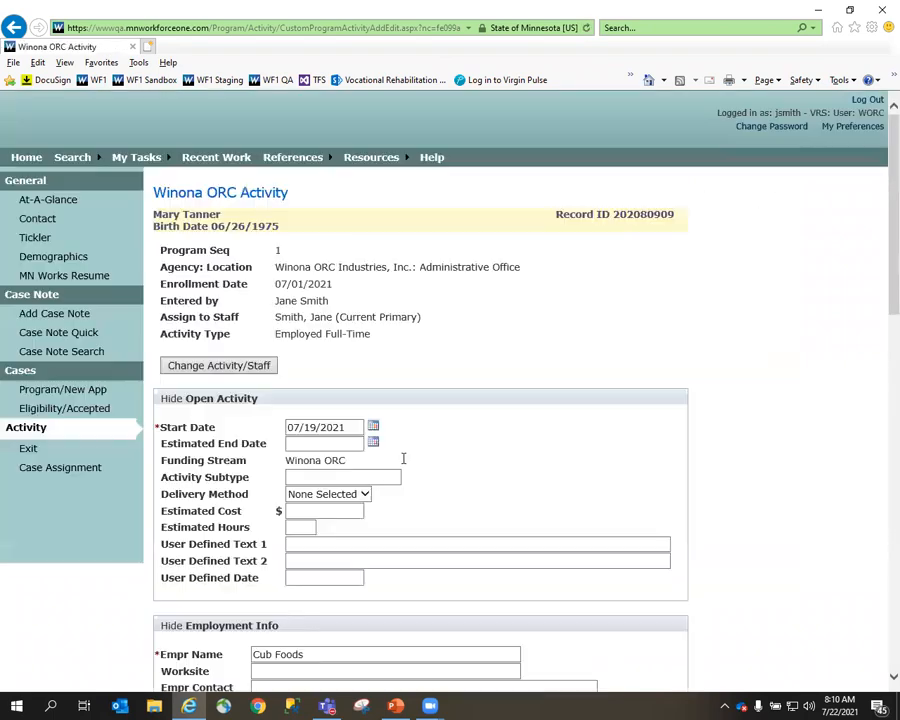
# Set the job sector to Private, the duration to Permanent (150 days or More) and the job start date to 07/19/2021.
pyautogui.scroll(-3, 398, 455)
pyautogui.click(591, 521)
pyautogui.scroll(-3, 526, 516)
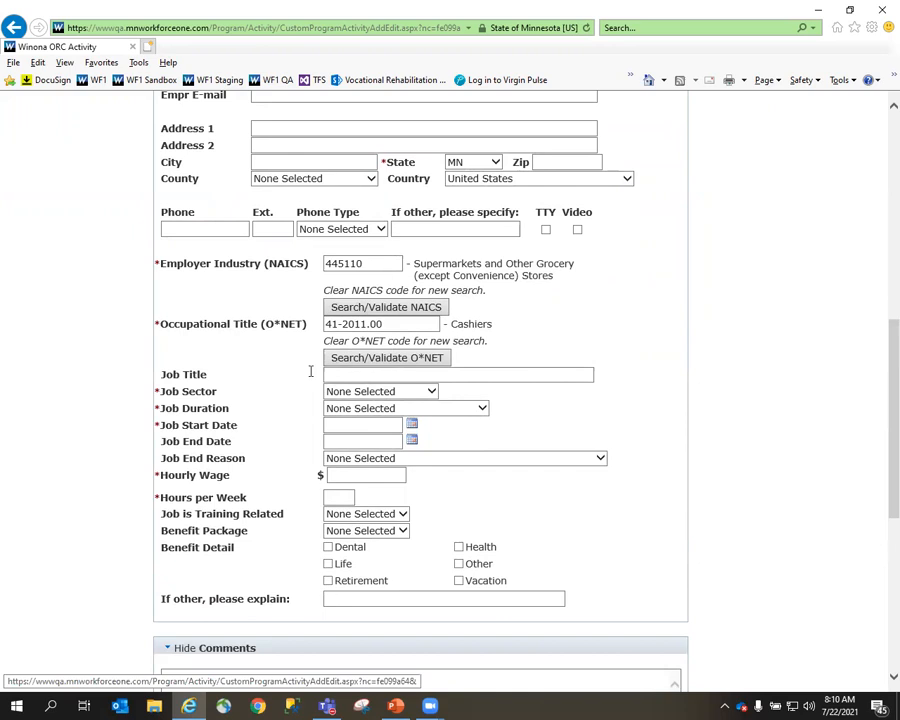
pyautogui.scroll(-2, 286, 396)
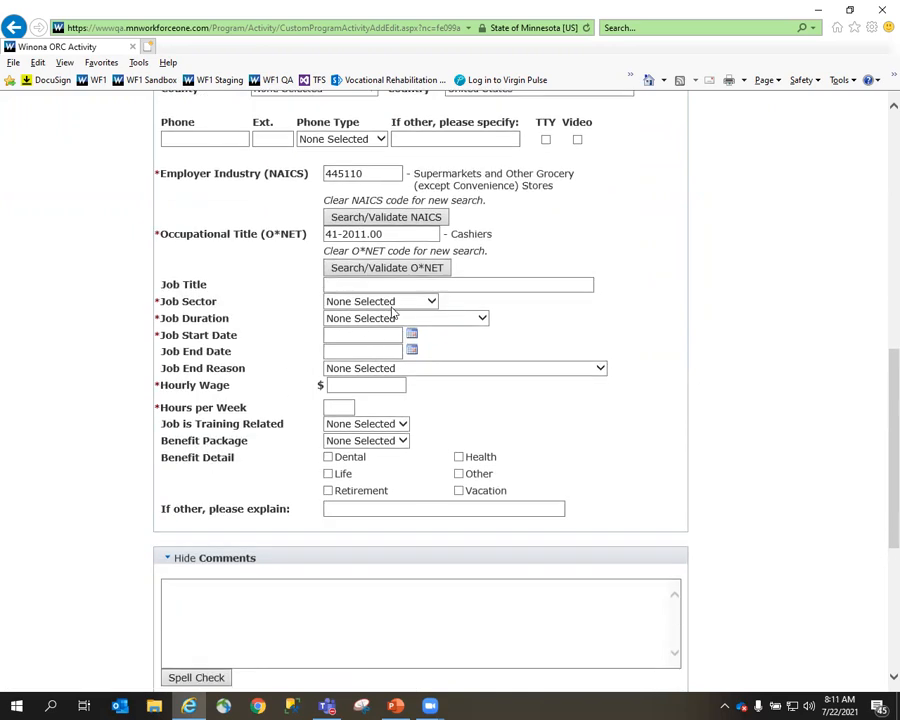
pyautogui.click(394, 304)
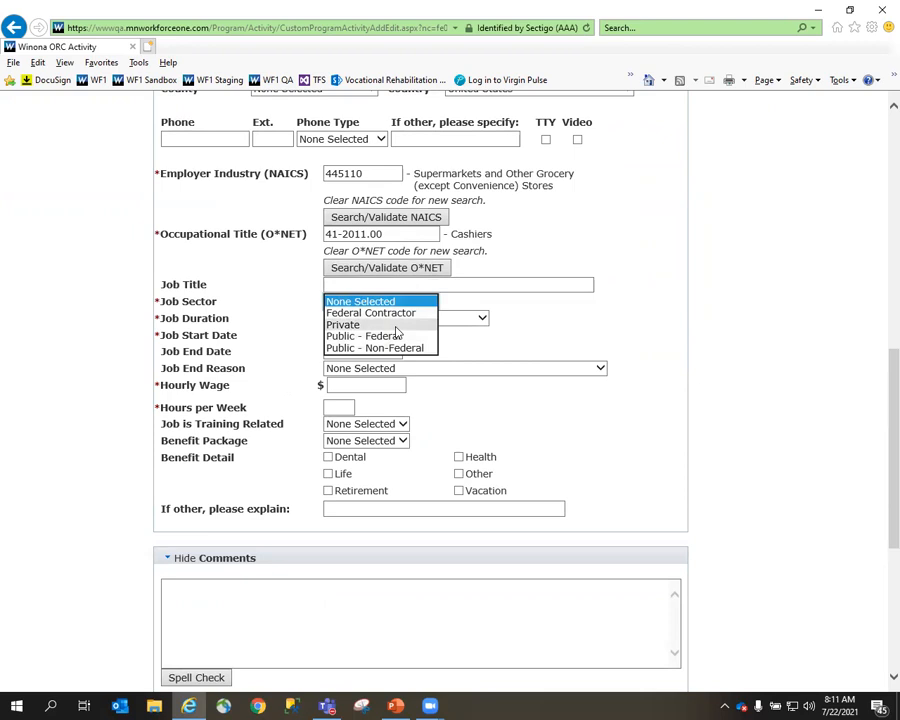
pyautogui.click(342, 324)
pyautogui.click(390, 320)
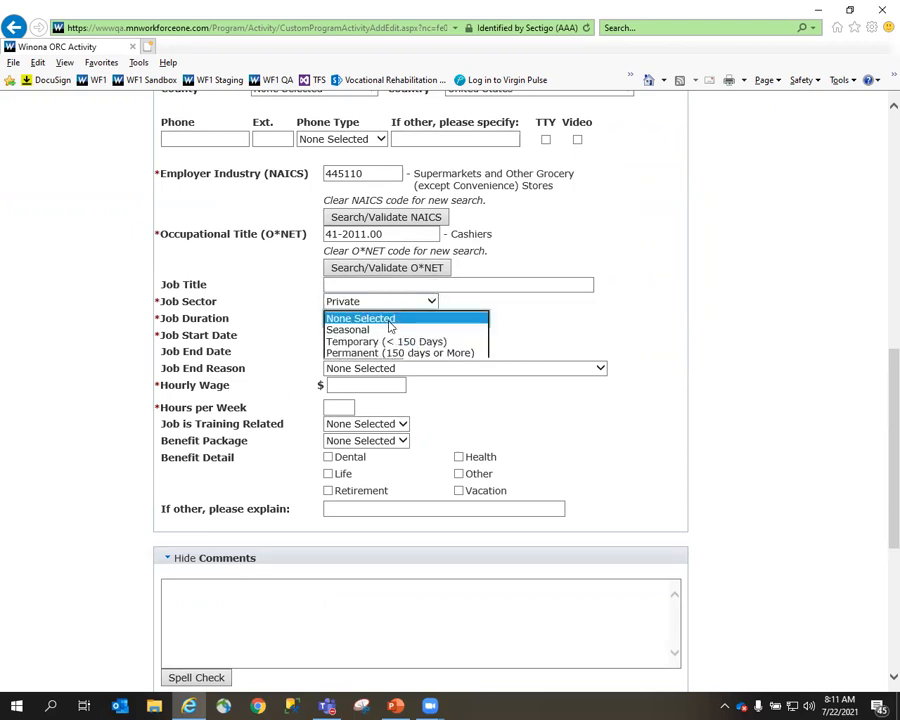
pyautogui.click(400, 352)
pyautogui.click(365, 335)
pyautogui.write('07192021')
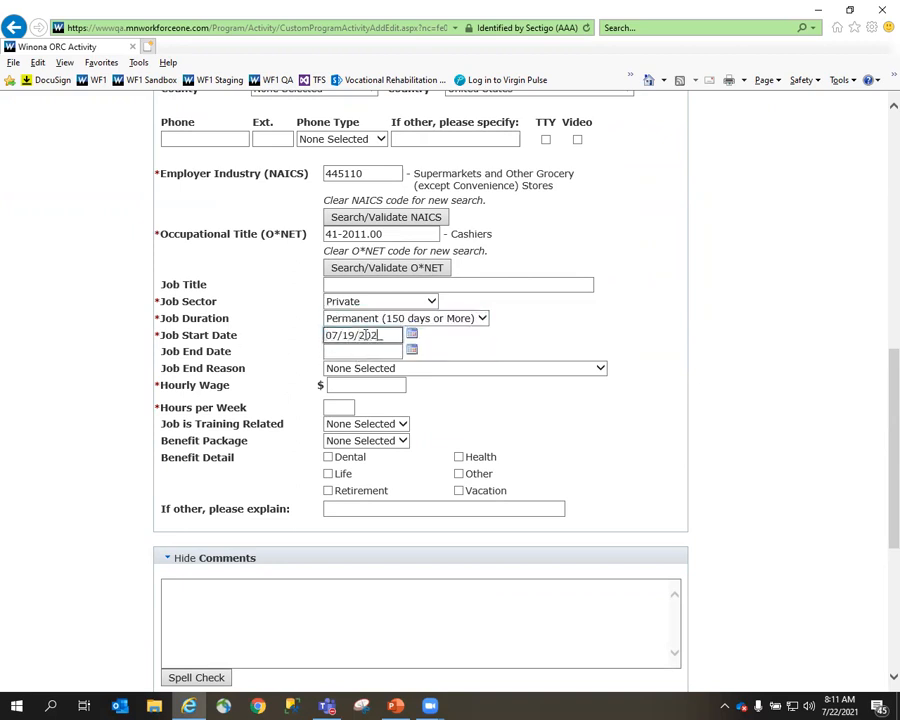
# Enter an hourly wage of $12.00 and 40 hours per week, and save the full-time employment activity.
pyautogui.click(364, 384)
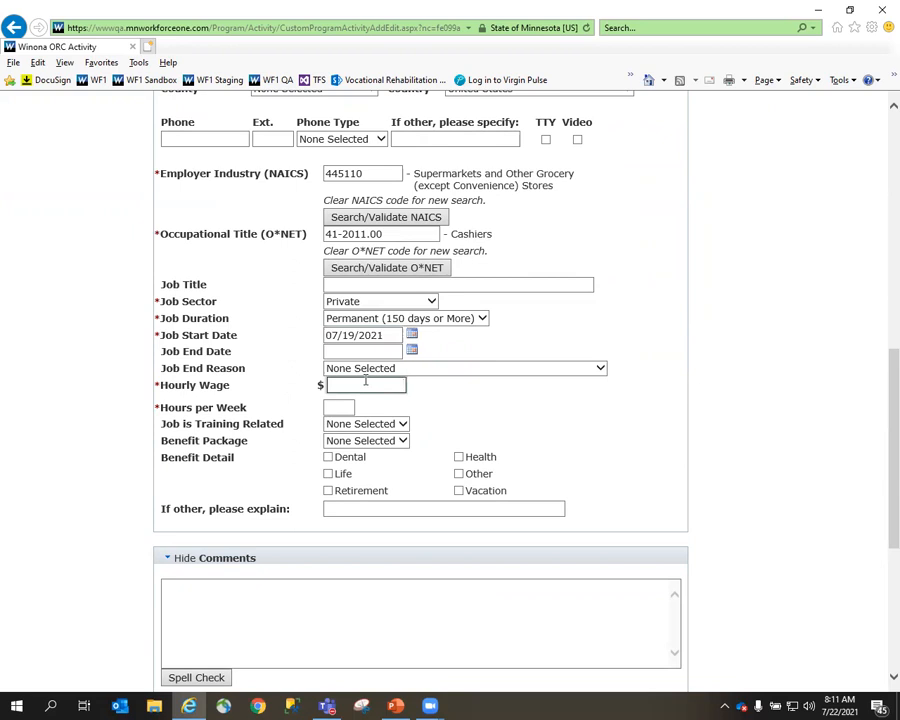
pyautogui.write('12.')
pyautogui.press('Tab')
pyautogui.write('40')
pyautogui.scroll(-3, 380, 397)
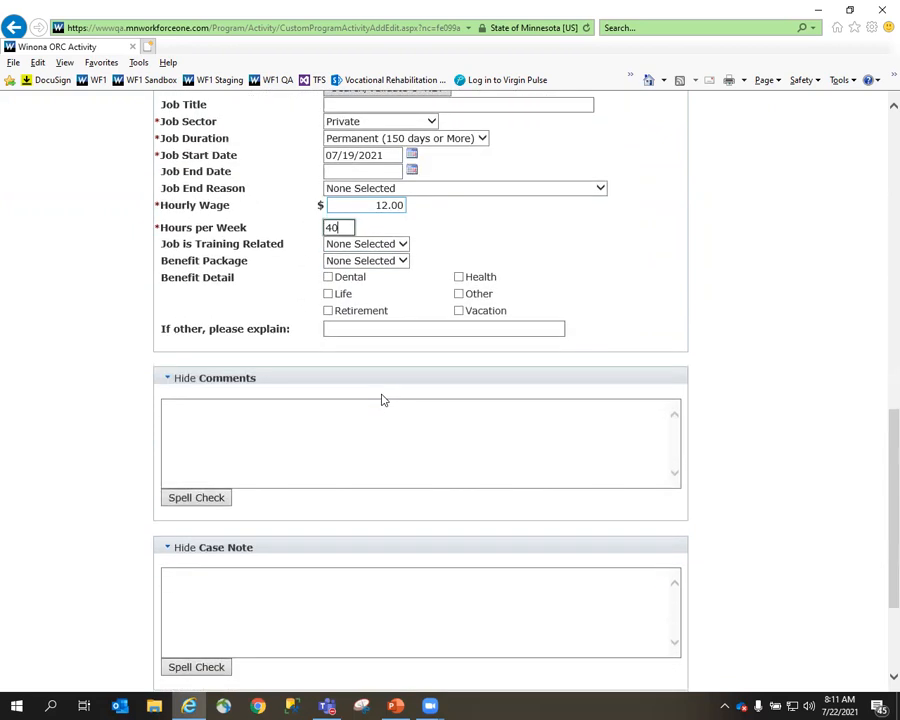
pyautogui.scroll(-3, 381, 399)
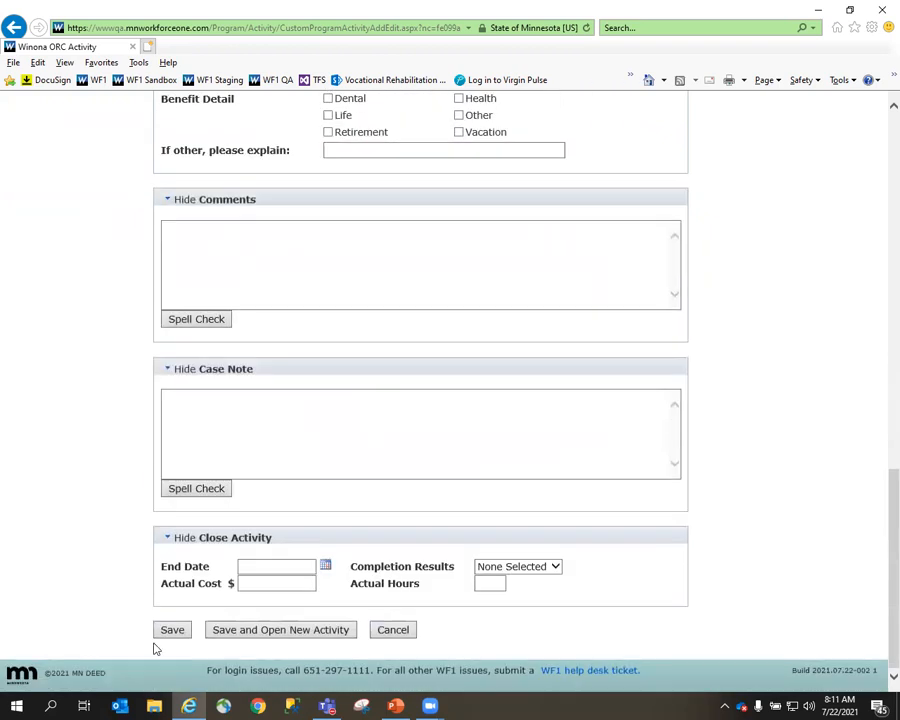
pyautogui.click(170, 636)
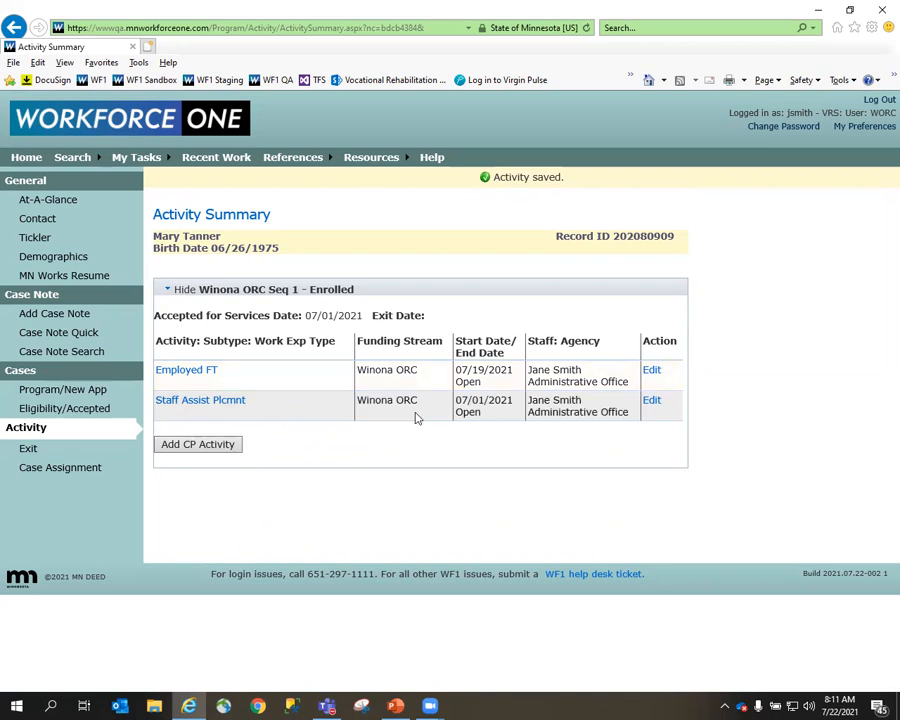
# Close the Staff Assisted Job Placement activity with end date 07/19/2021 and completion result Successful, and save it.
pyautogui.click(656, 403)
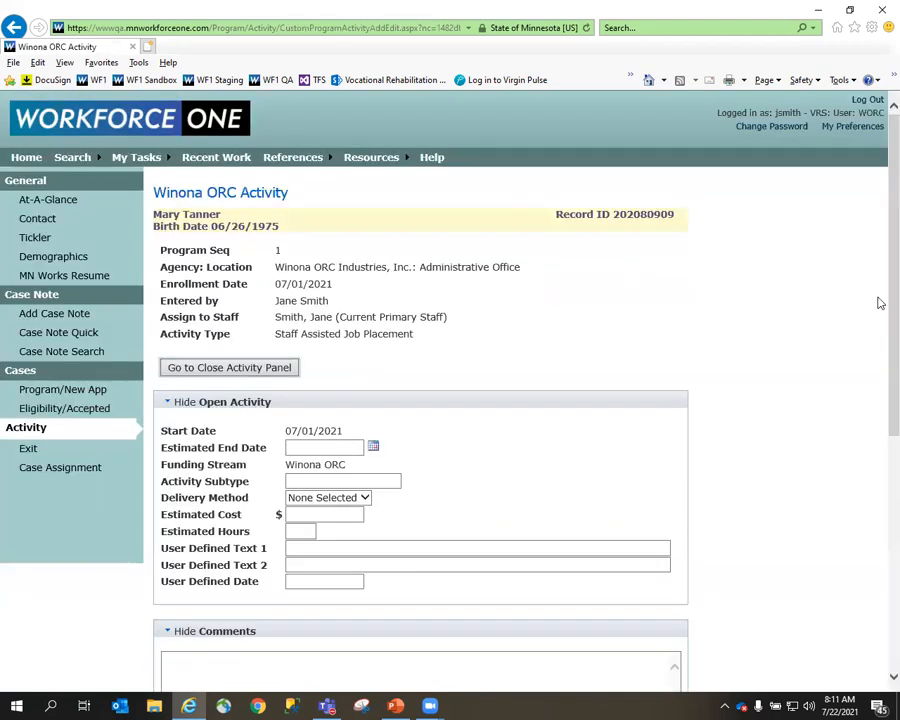
pyautogui.scroll(-5, 880, 553)
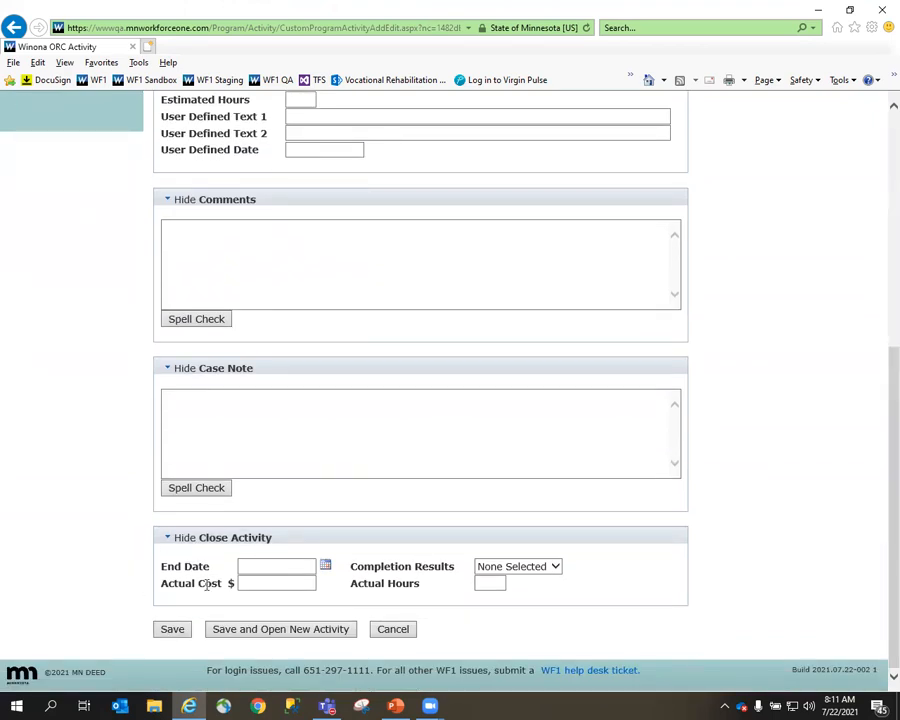
pyautogui.click(291, 568)
pyautogui.write('07/19/2021')
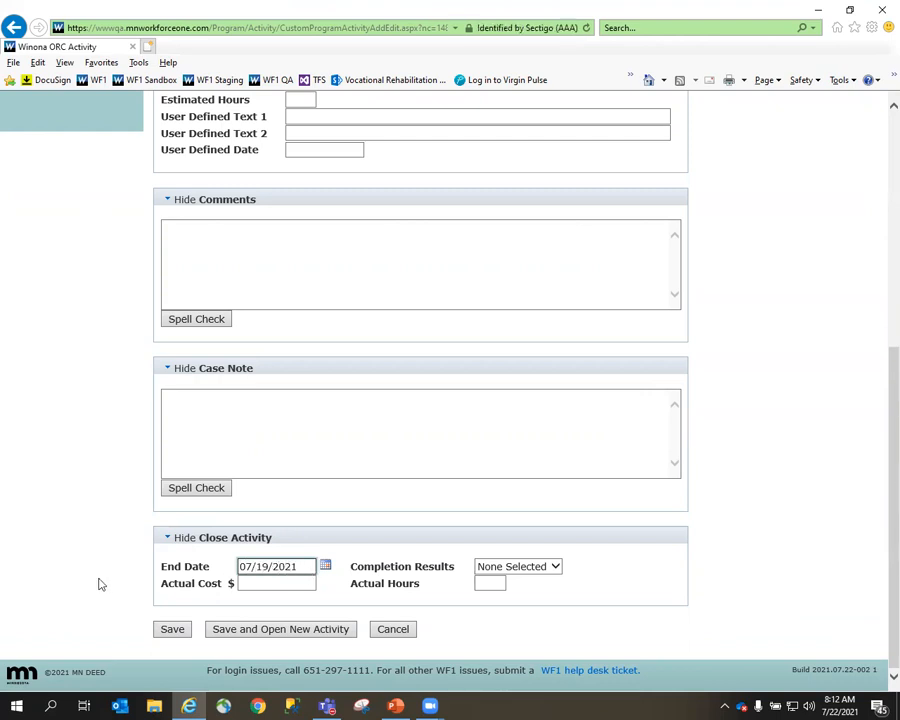
pyautogui.click(555, 567)
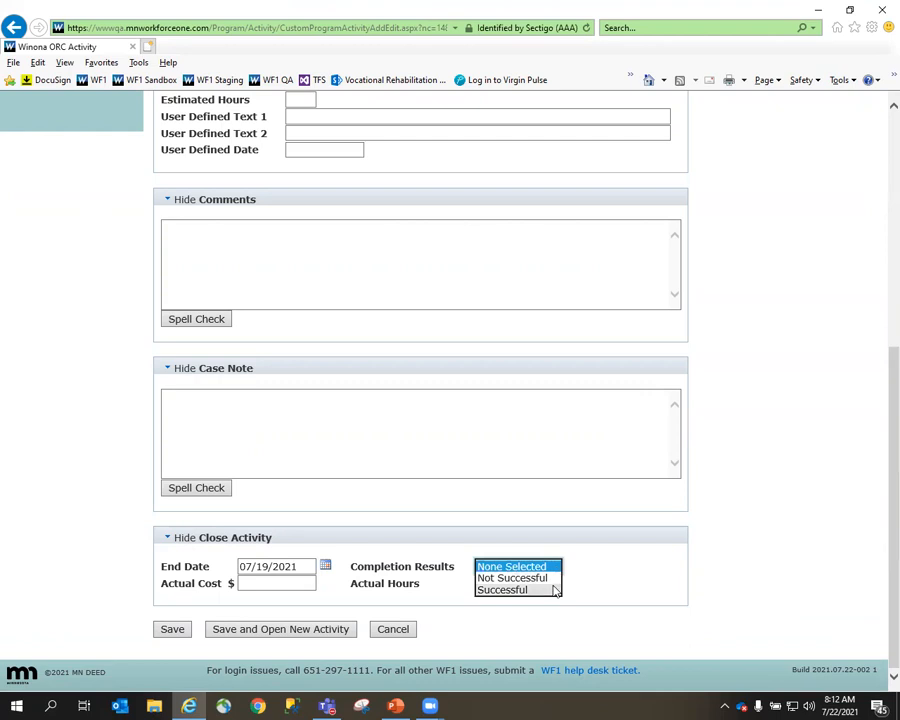
pyautogui.click(550, 589)
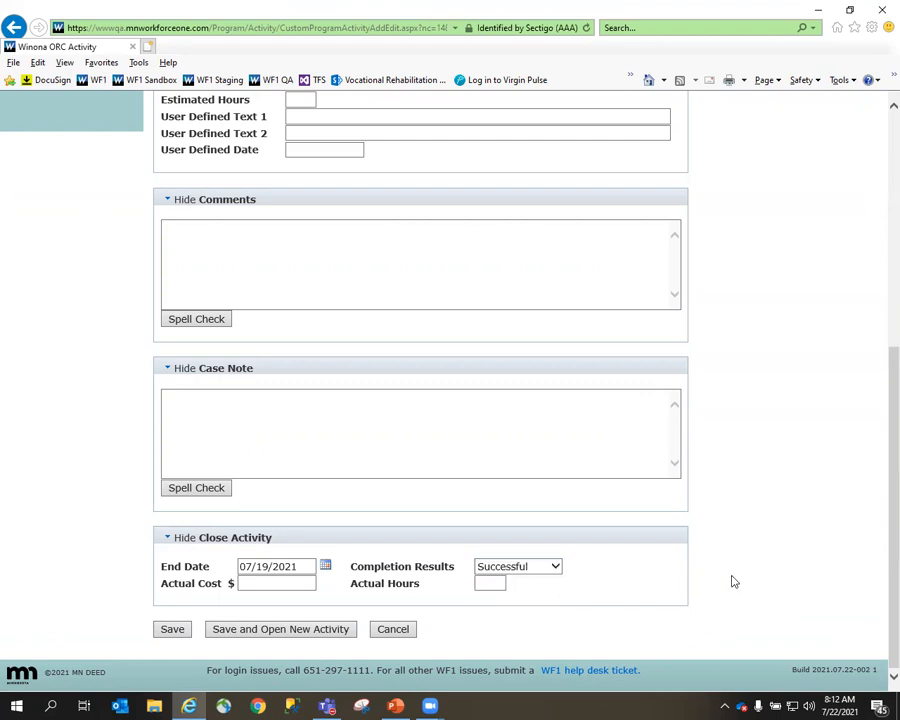
pyautogui.click(171, 628)
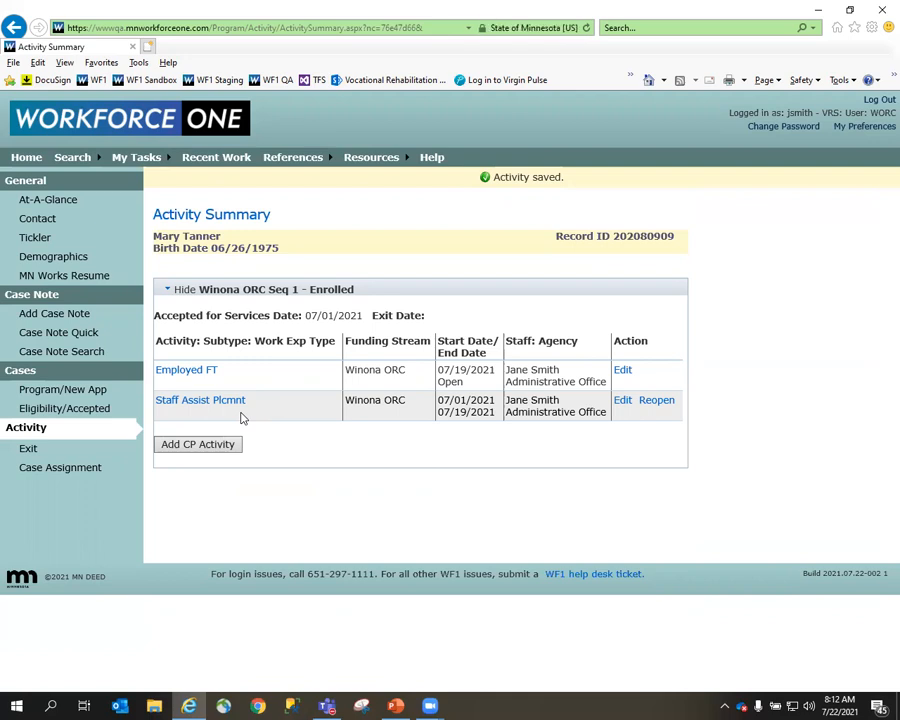
# Add a Staff Assisted Job Placement activity with start date 07/21/2021 to the Winona ORC sequence and save it.
pyautogui.click(197, 447)
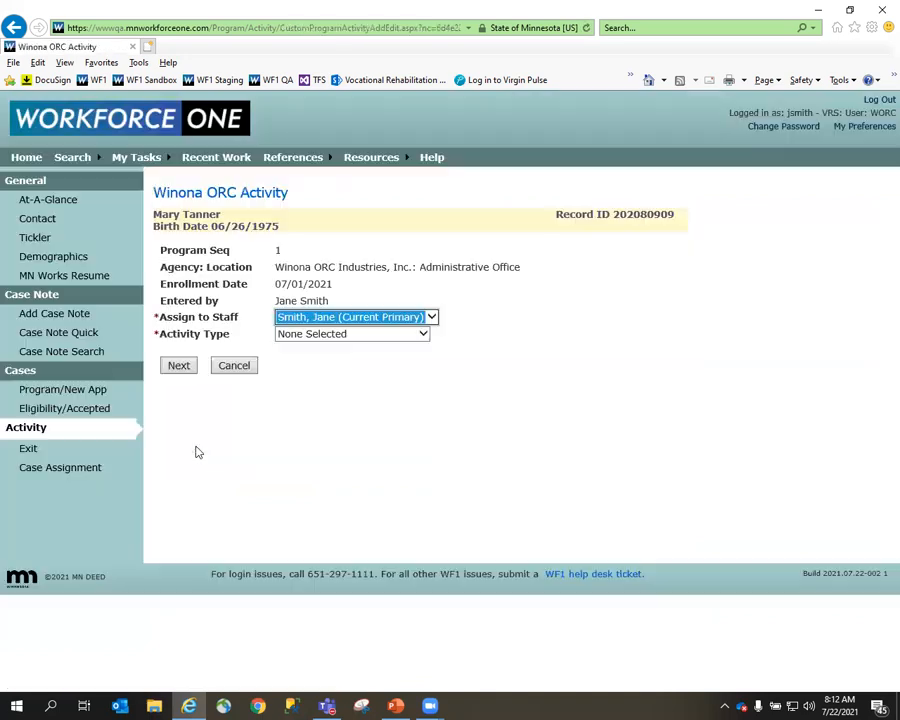
pyautogui.click(352, 335)
pyautogui.click(349, 370)
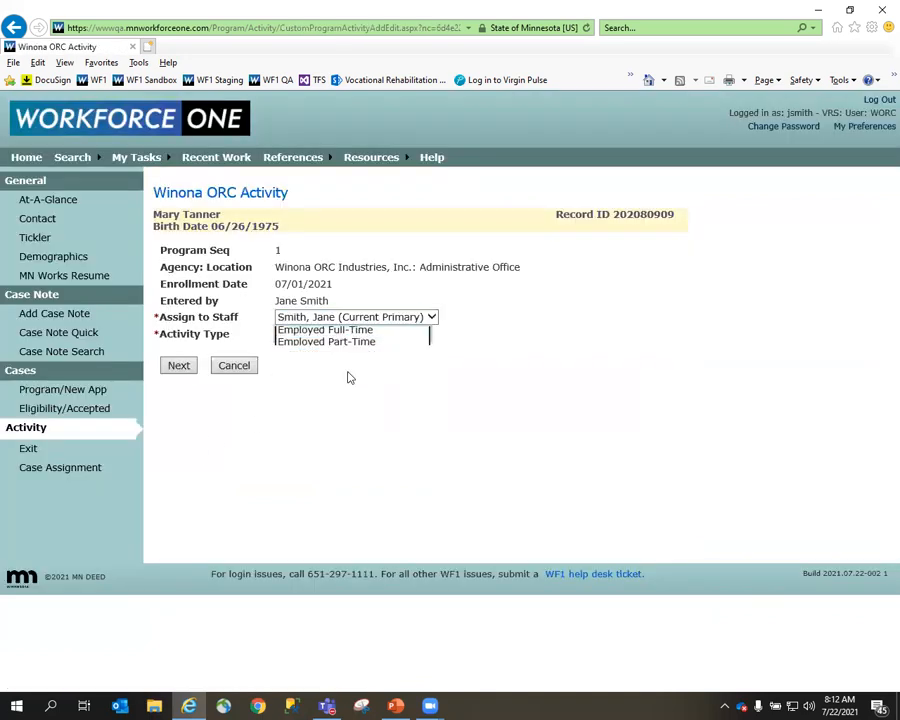
pyautogui.click(178, 366)
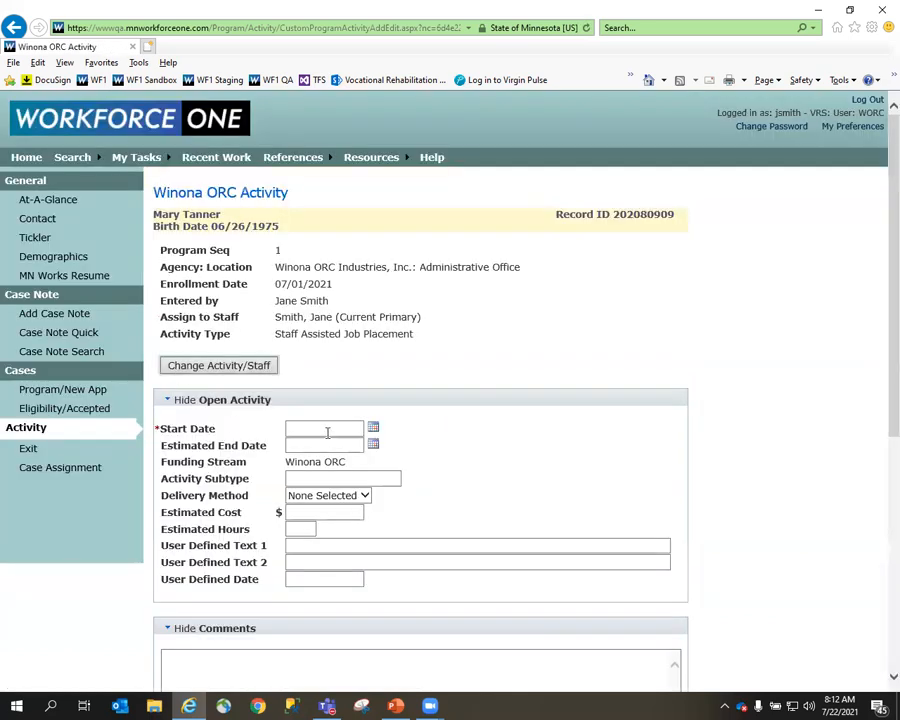
pyautogui.click(327, 430)
pyautogui.write('07/21/2021')
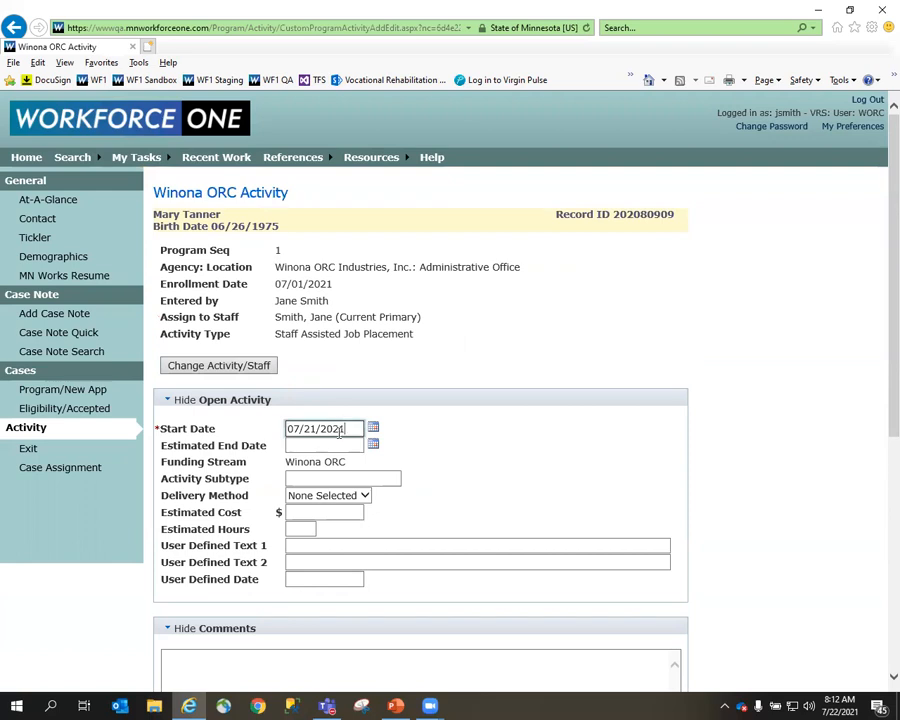
pyautogui.scroll(-5, 340, 432)
pyautogui.click(174, 629)
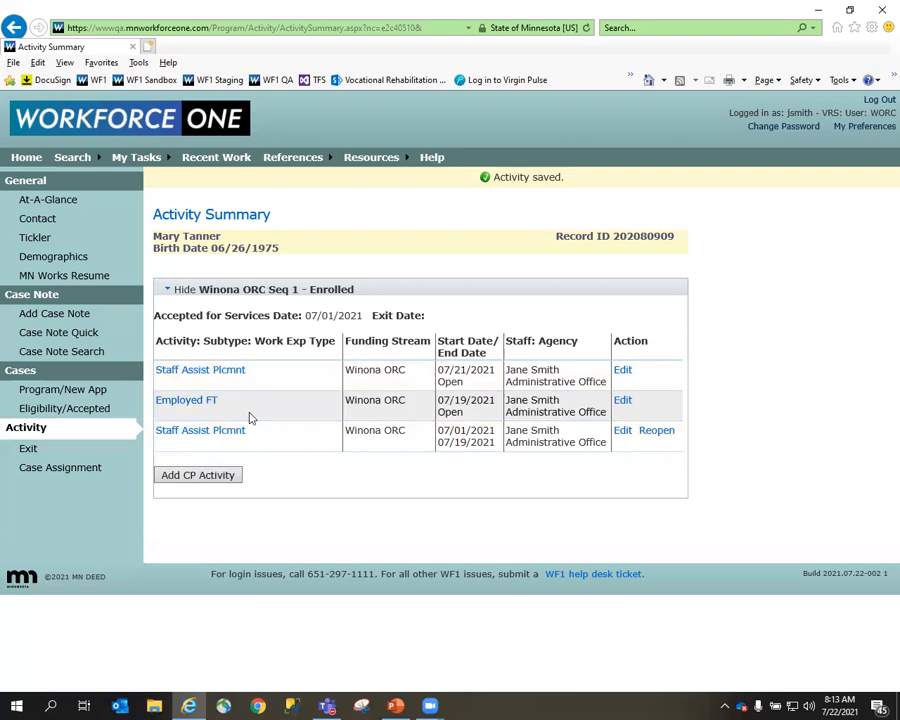
# Edit the full-time employment activity, set its end date to 07/21/2021 and completion result to Not Successful, and try to save.
pyautogui.click(622, 401)
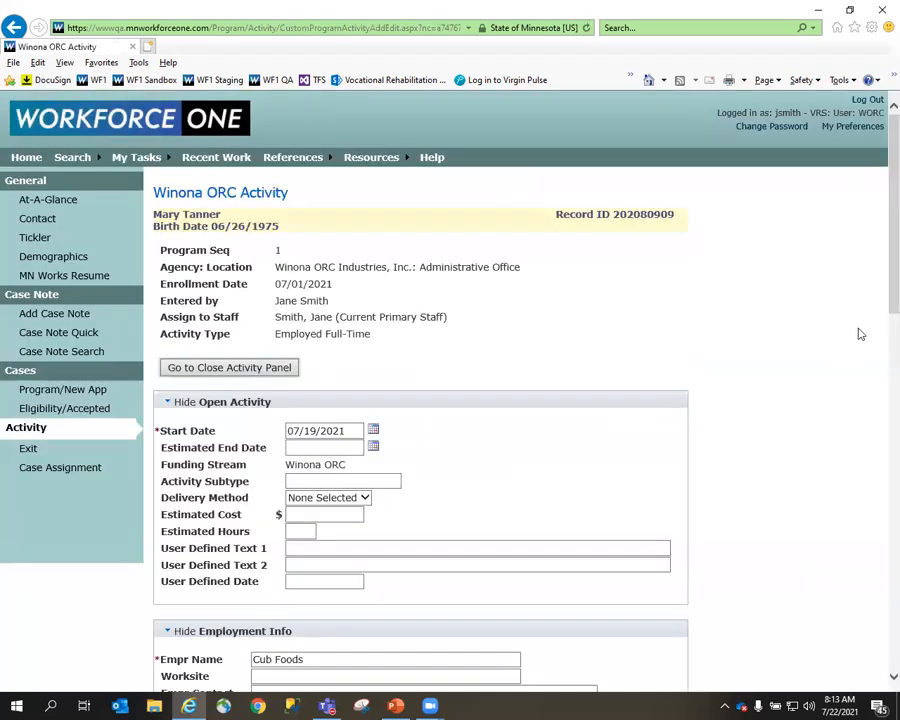
pyautogui.scroll(-5, 876, 400)
pyautogui.scroll(-7, 878, 597)
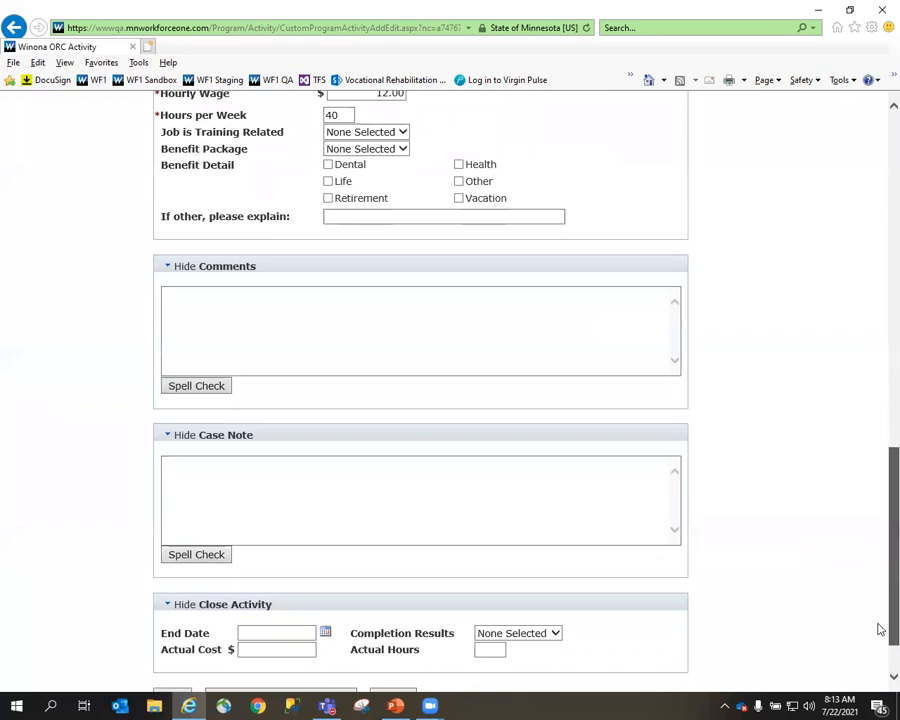
pyautogui.click(258, 566)
pyautogui.write('07/21/202')
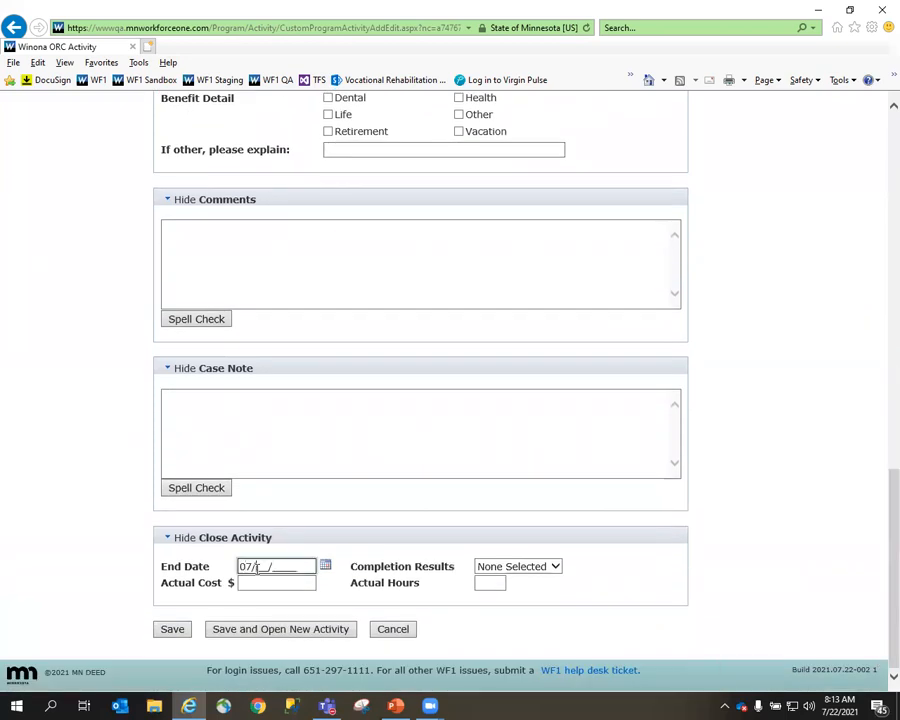
pyautogui.write('1')
pyautogui.click(486, 566)
pyautogui.click(510, 577)
pyautogui.click(172, 629)
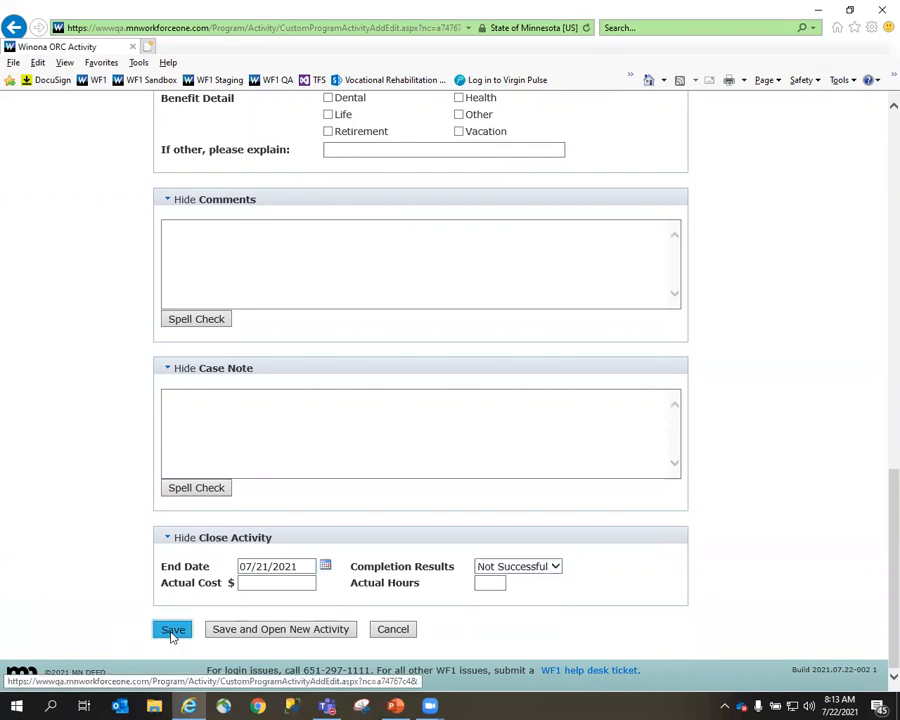
# Set the job end date to 07/21/2021 and the job end reason to Quit due to personal dissatisfaction with job, and save the activity.
pyautogui.scroll(-3, 190, 620)
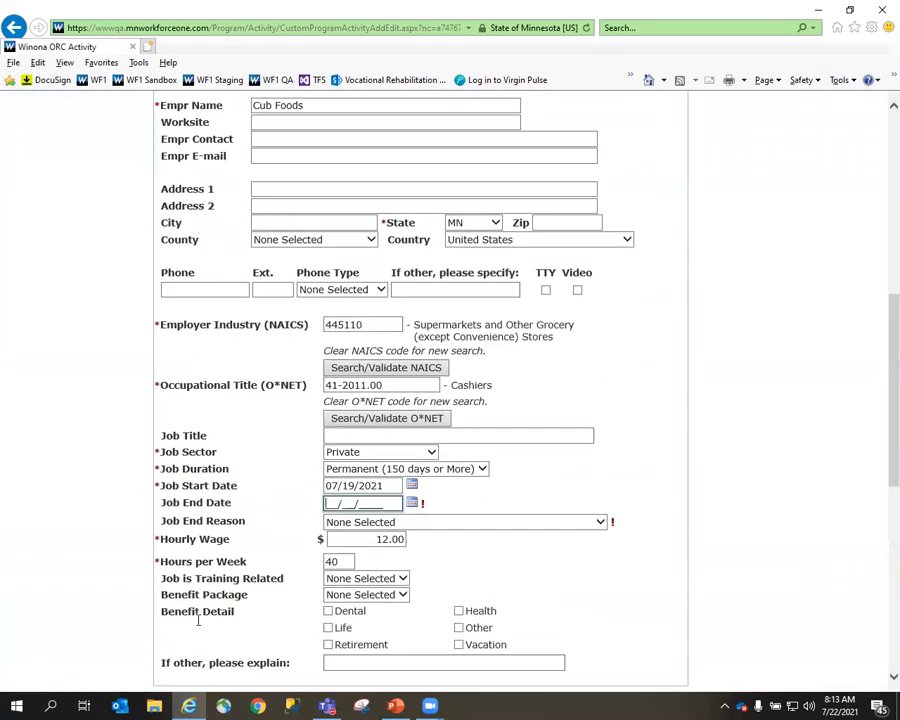
pyautogui.write('0_/__/____')
pyautogui.scroll(-10, 275, 557)
pyautogui.scroll(5, 448, 200)
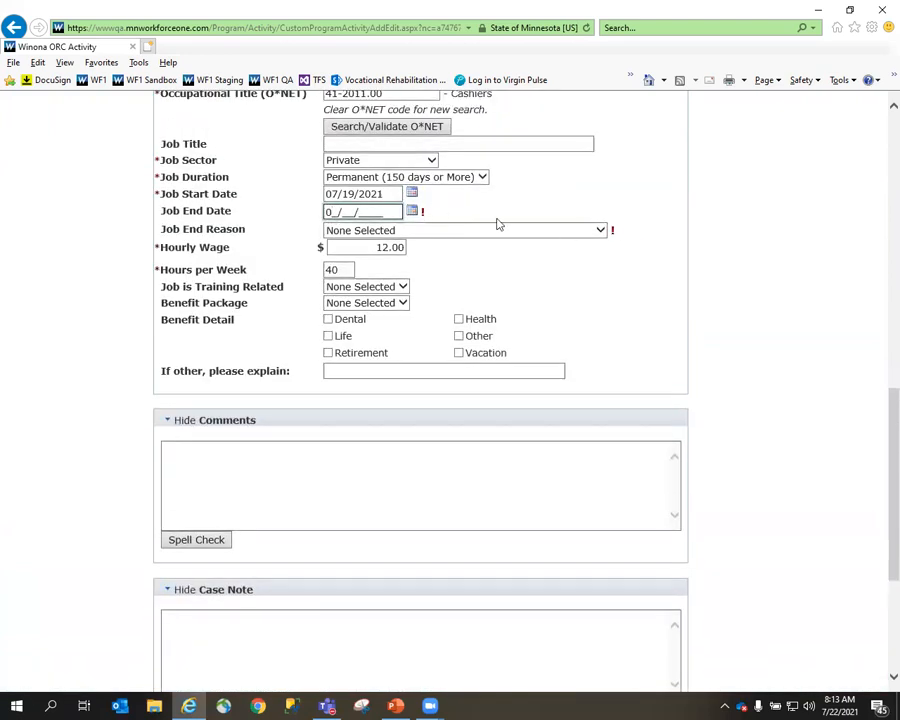
pyautogui.scroll(-5, 293, 637)
pyautogui.scroll(-1, 293, 637)
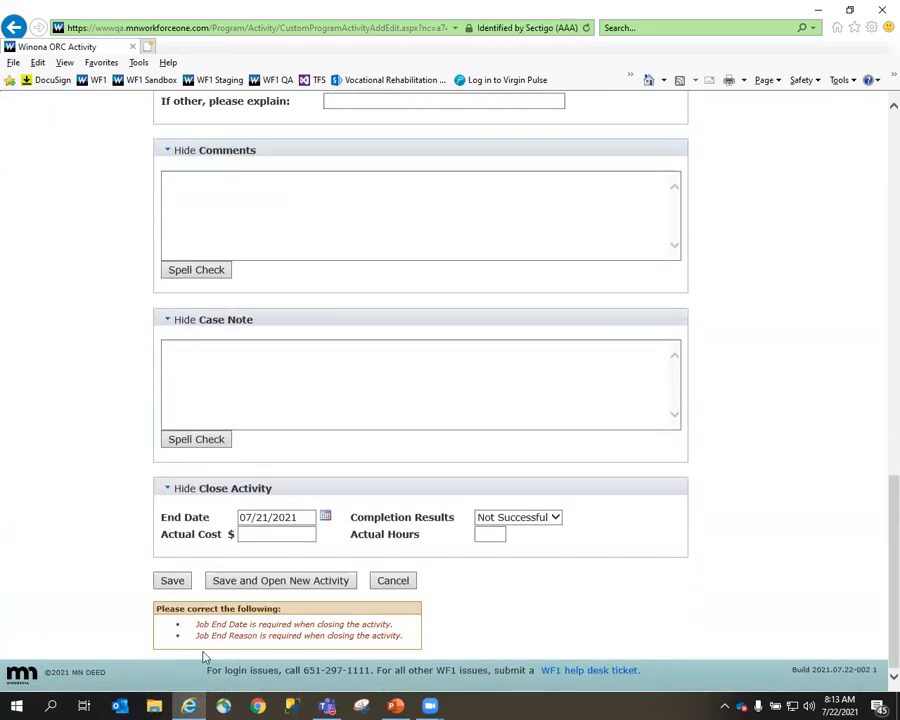
pyautogui.scroll(8, 288, 647)
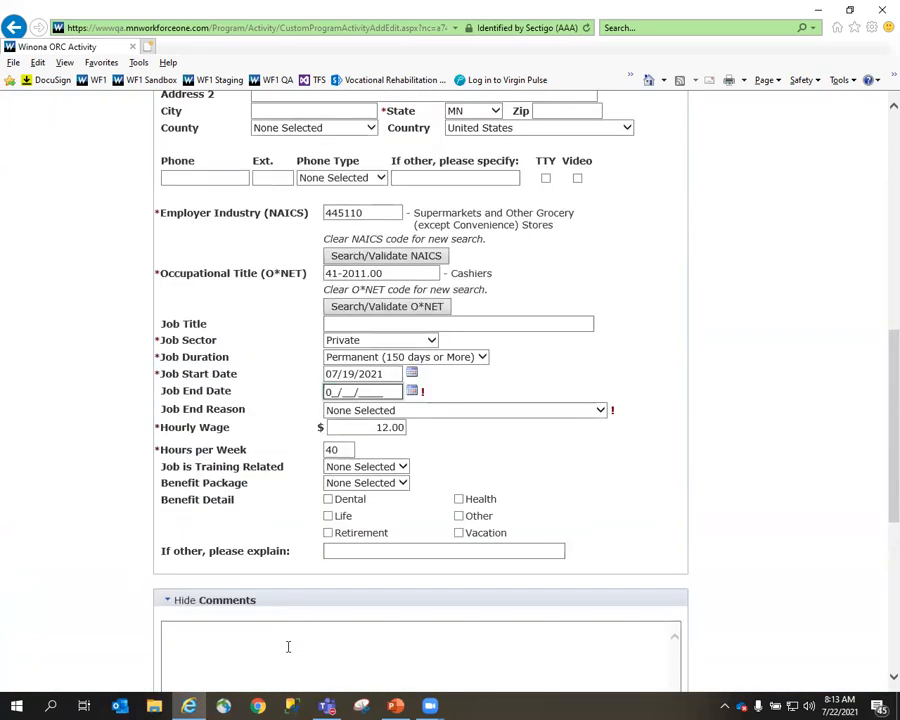
pyautogui.write('7212021')
pyautogui.click(502, 411)
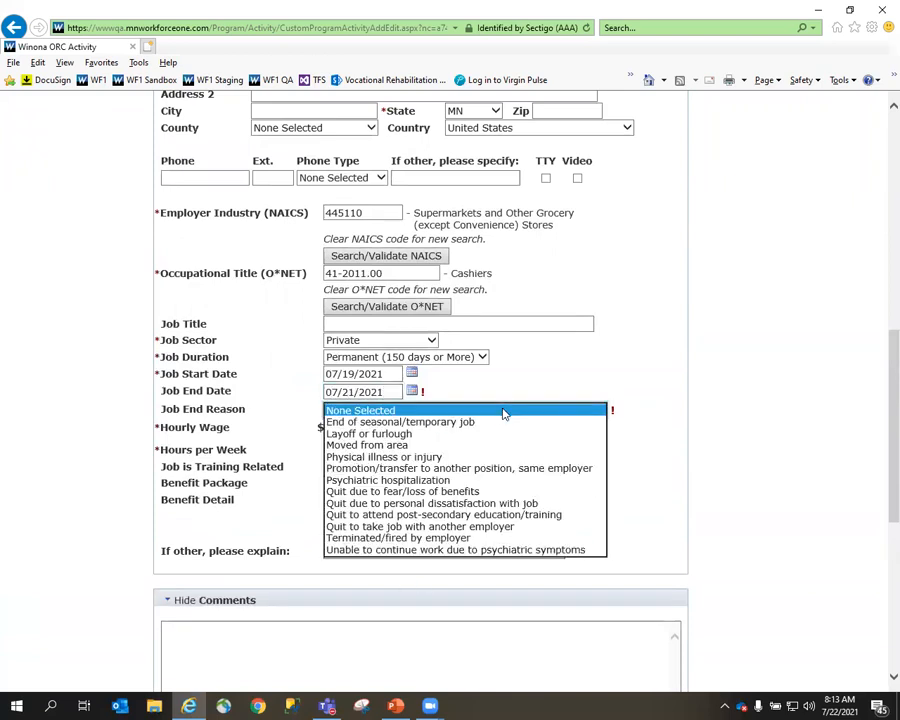
pyautogui.click(501, 508)
pyautogui.scroll(-5, 732, 506)
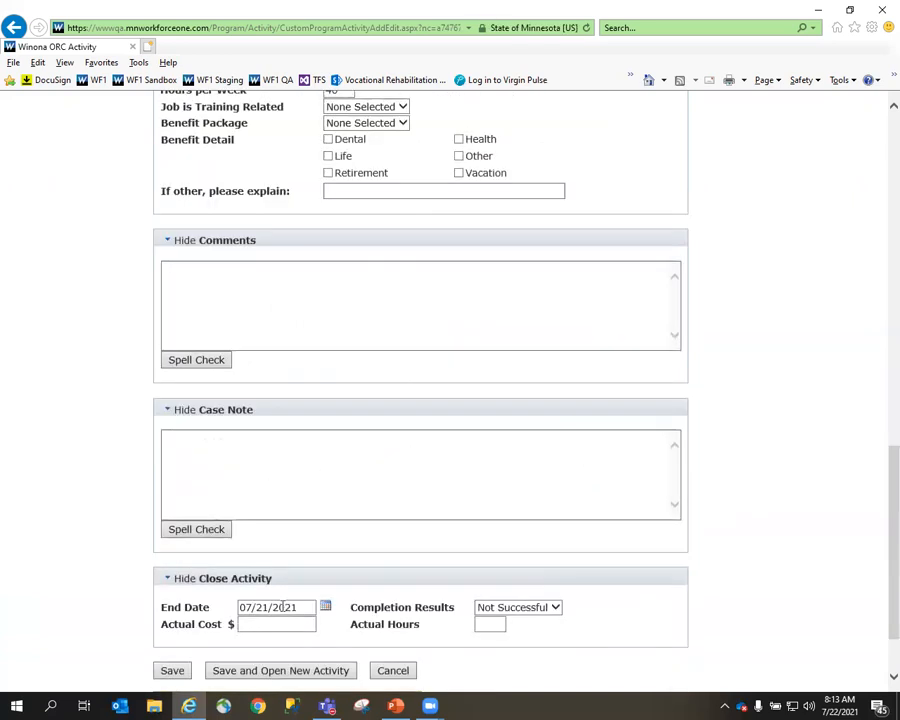
pyautogui.click(172, 670)
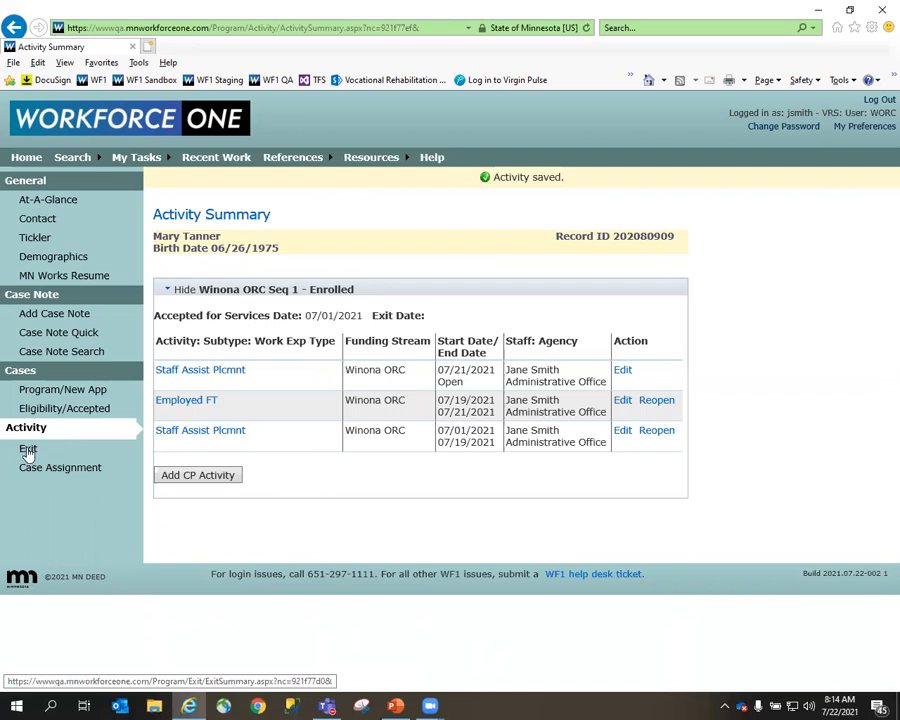
# Start exiting the Winona ORC program sequence with Moved from Area as the primary exit reason.
pyautogui.click(32, 452)
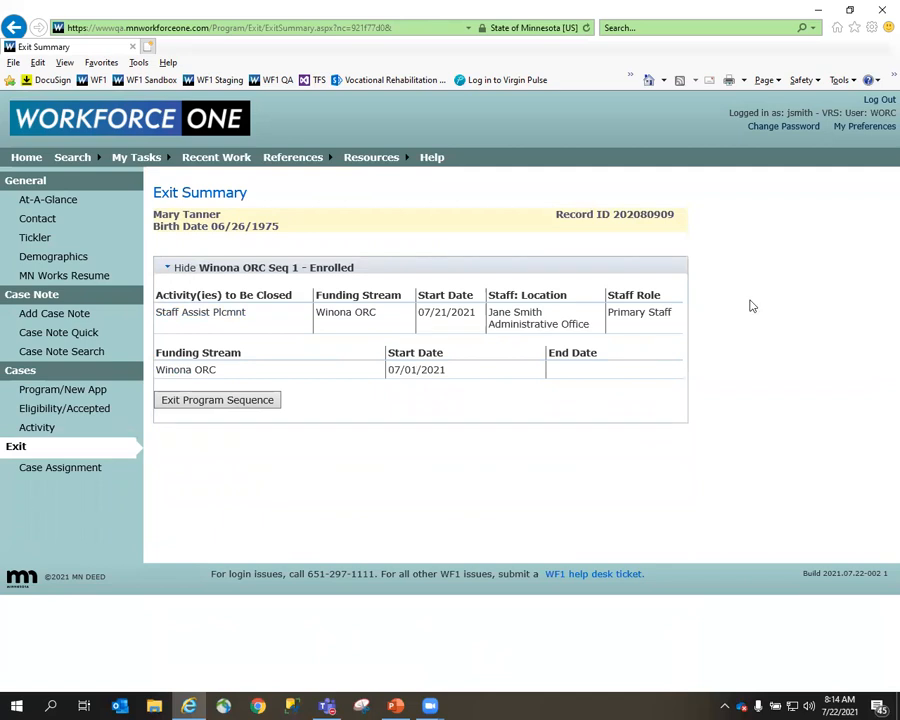
pyautogui.click(213, 404)
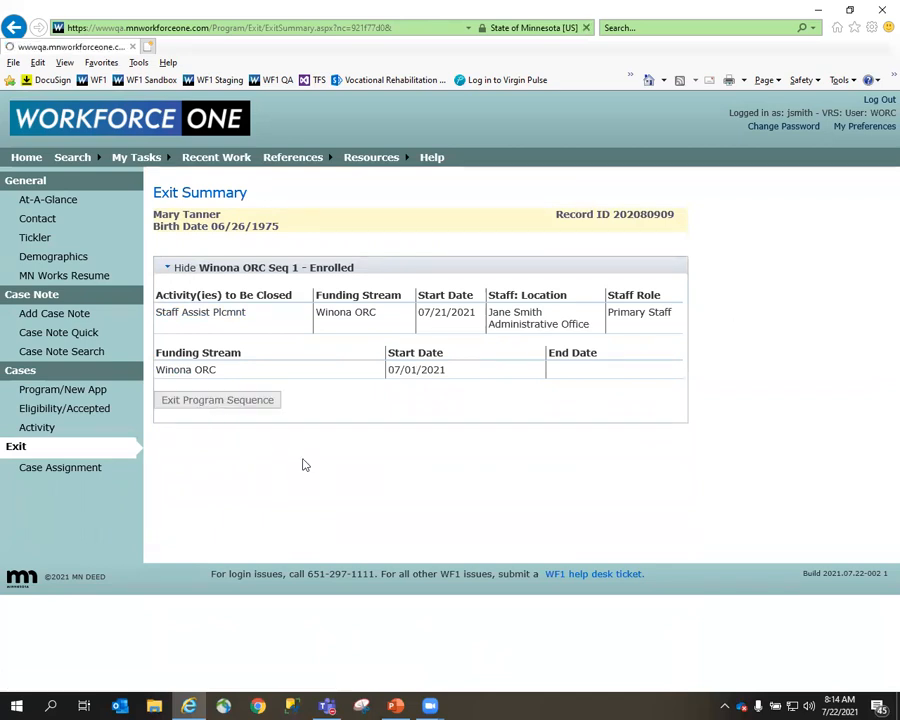
pyautogui.click(618, 337)
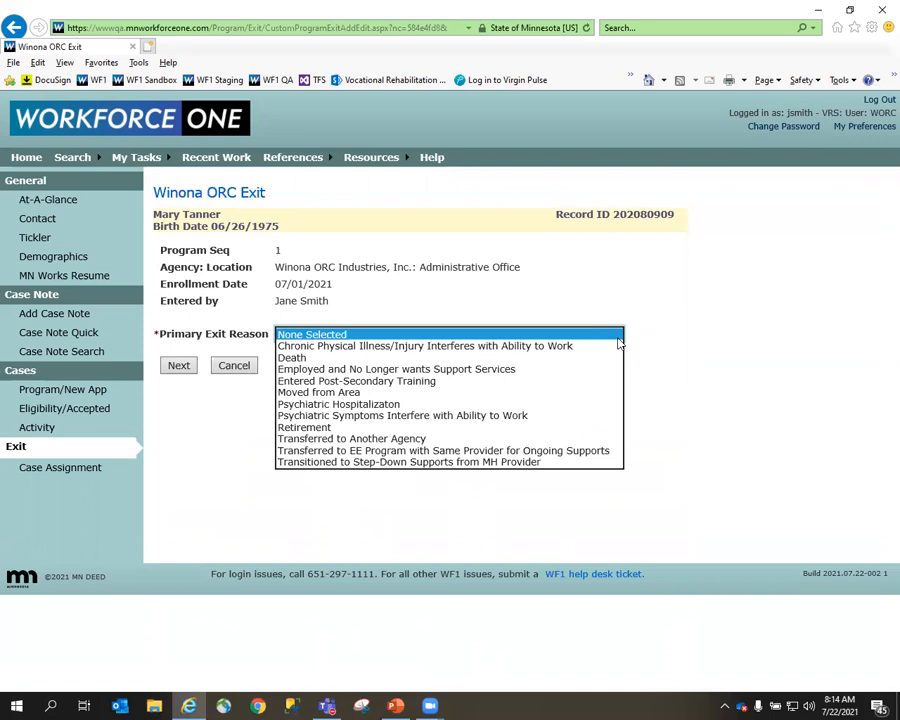
pyautogui.click(600, 393)
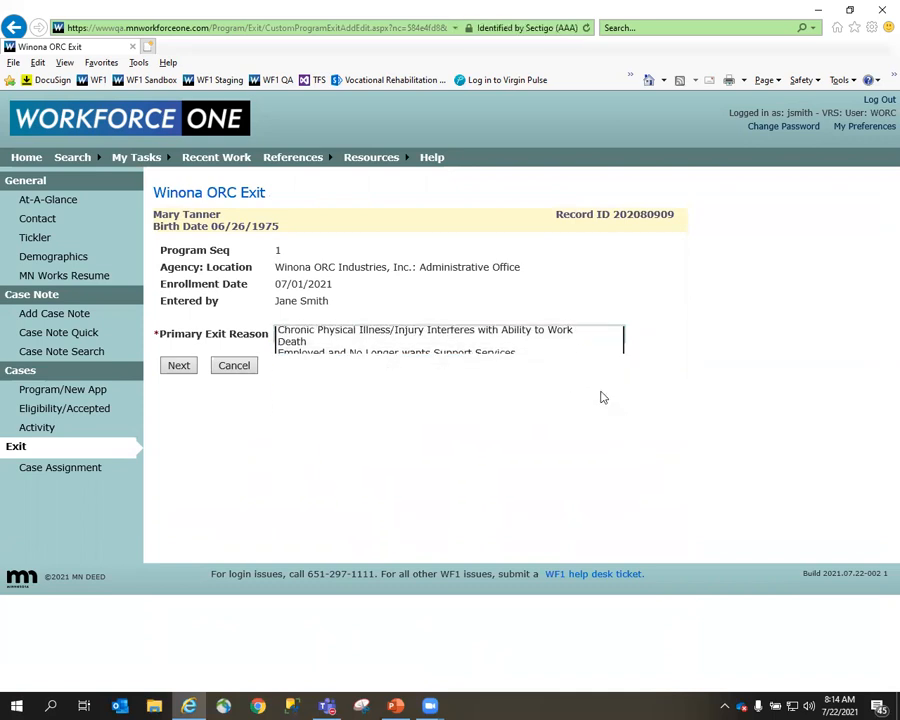
pyautogui.click(178, 366)
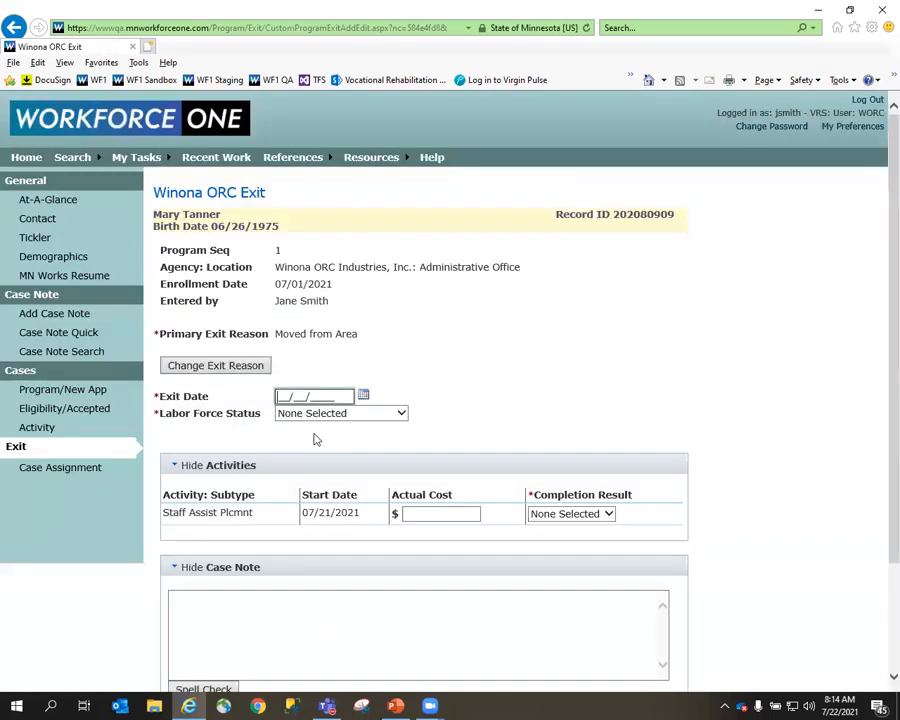
# Set the exit date to 07/22/2021 and the labor force status to Unemployed.
pyautogui.write('07/22/0')
pyautogui.write('021')
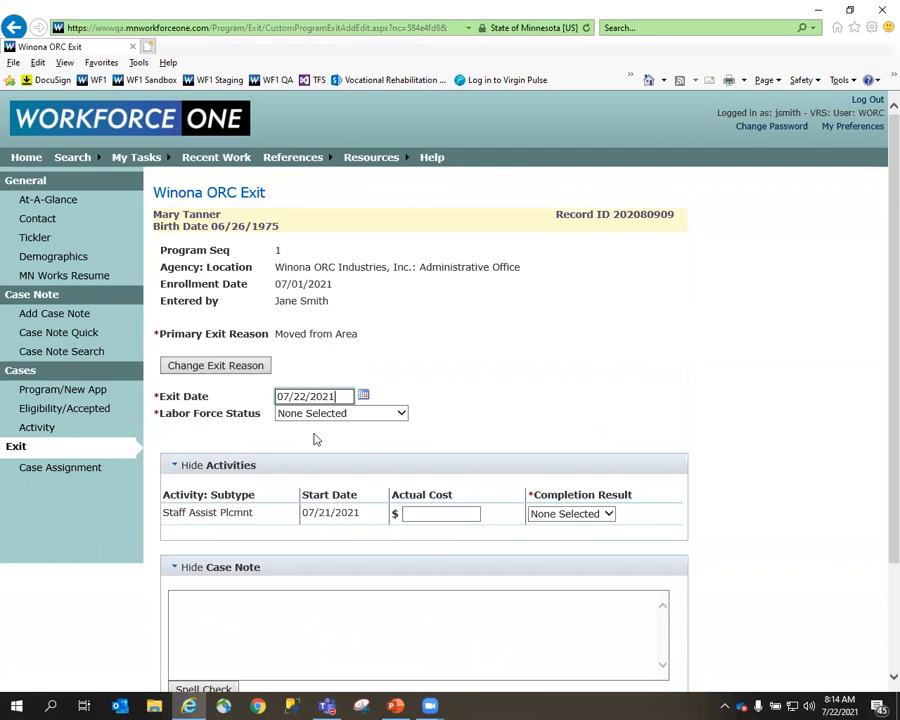
pyautogui.click(369, 415)
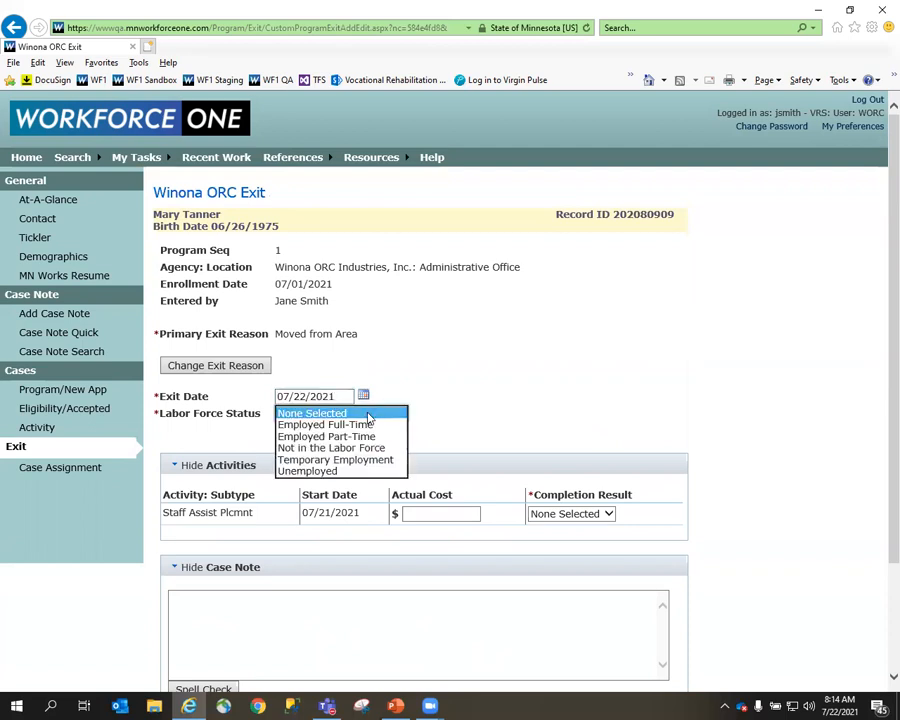
pyautogui.click(395, 470)
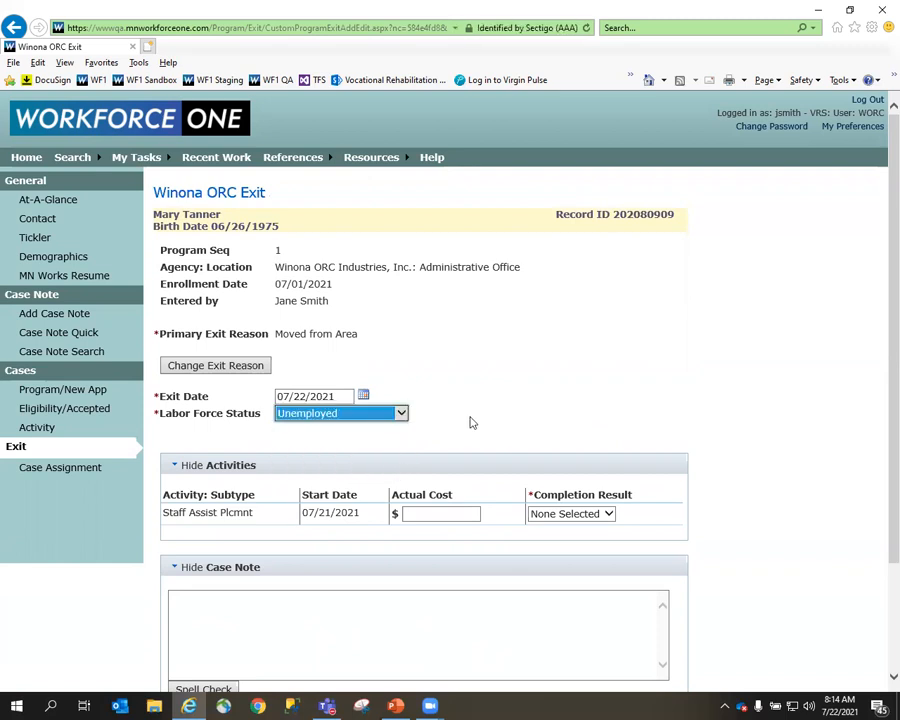
# Set the open Staff Assist Plcmnt activity's completion result to Not Successful and save the exit as pending.
pyautogui.scroll(-3, 470, 420)
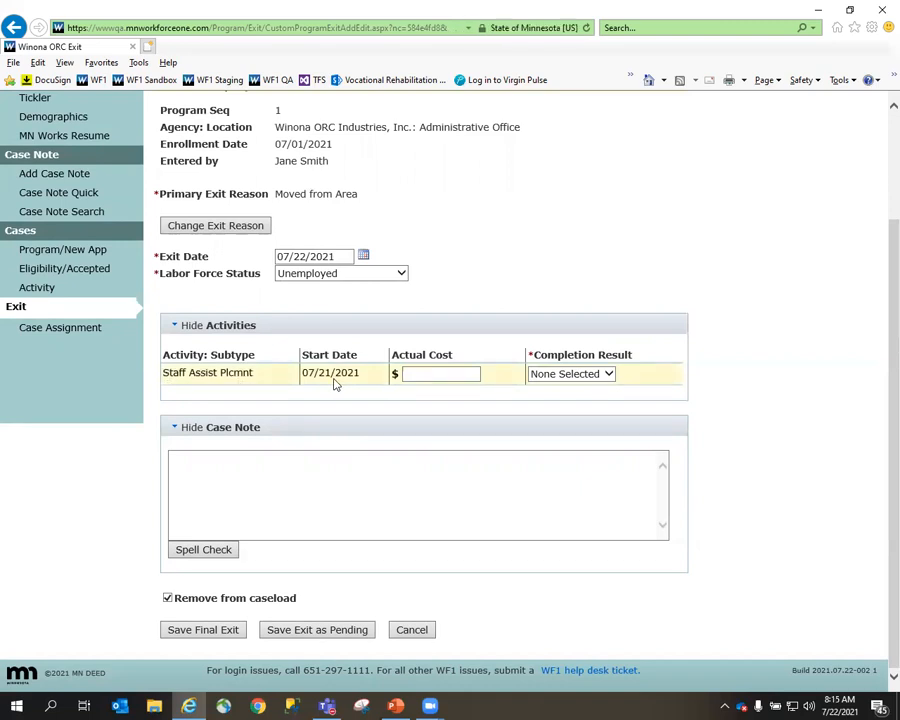
pyautogui.click(615, 377)
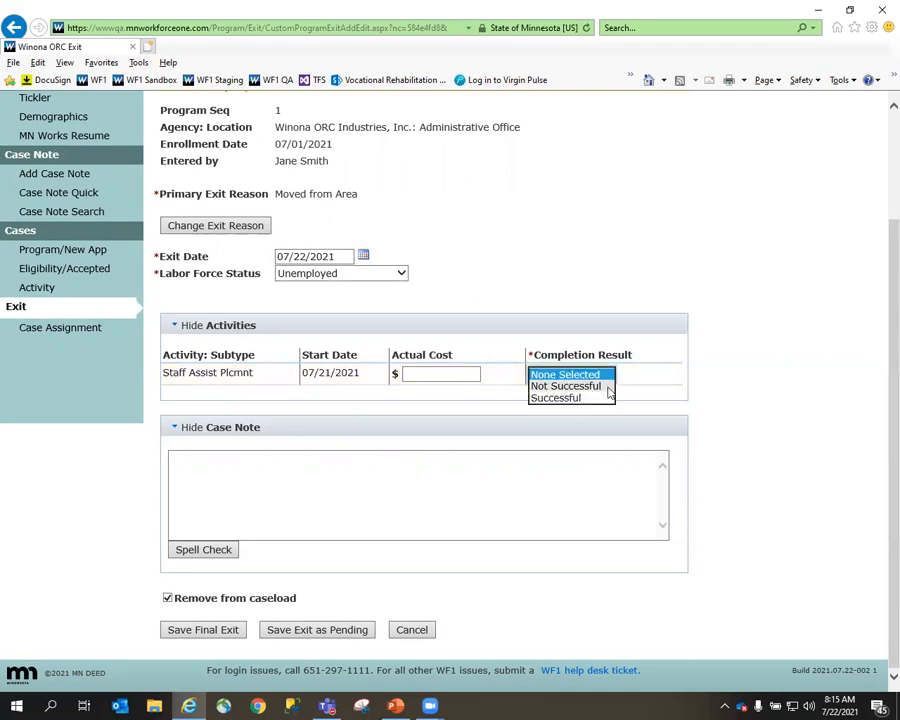
pyautogui.click(608, 390)
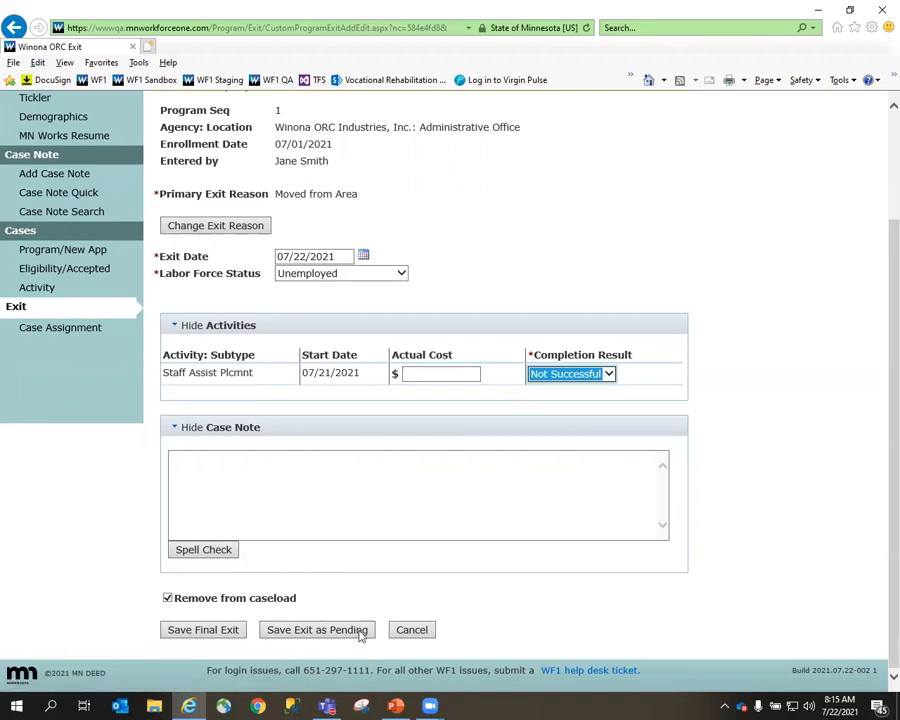
pyautogui.click(316, 633)
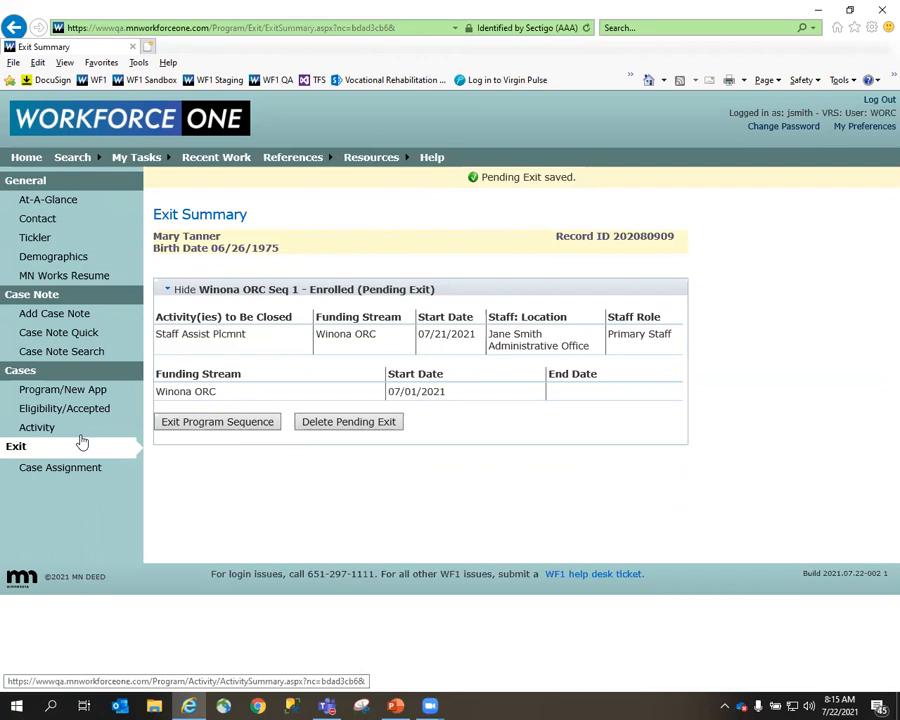
# Finalize the pending program exit with exit date 07/22/2021 and open the person's At-A-Glance page.
pyautogui.click(226, 426)
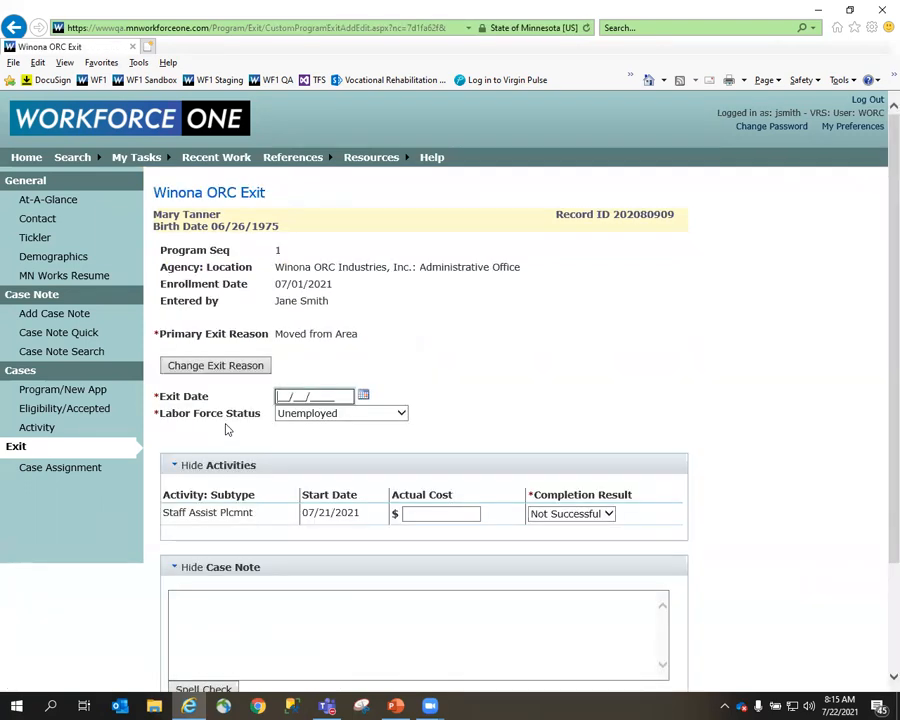
pyautogui.write('07/22/2021')
pyautogui.scroll(-2, 309, 293)
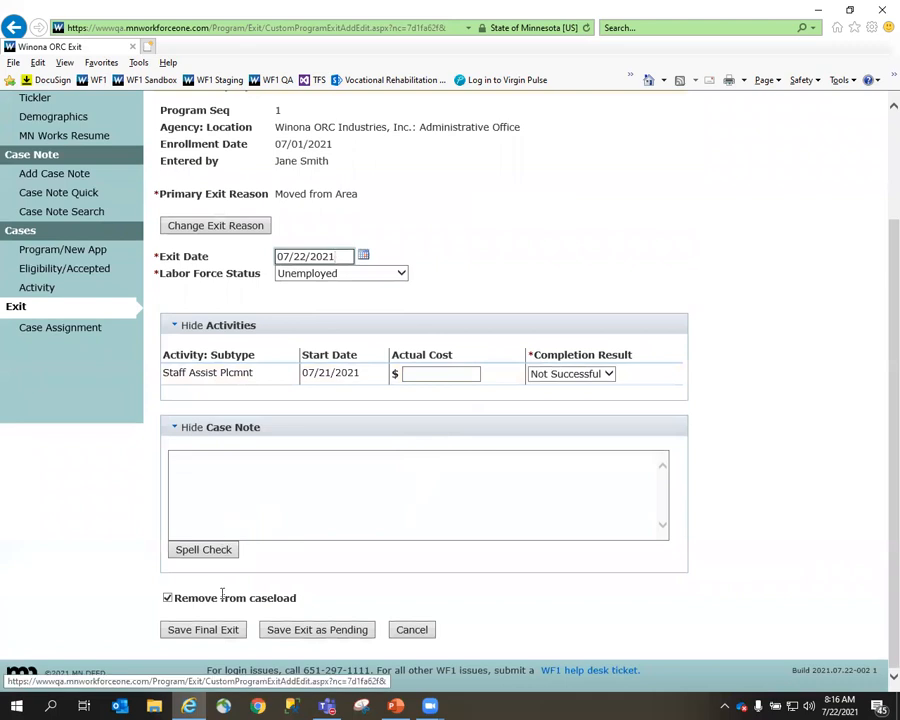
pyautogui.click(203, 630)
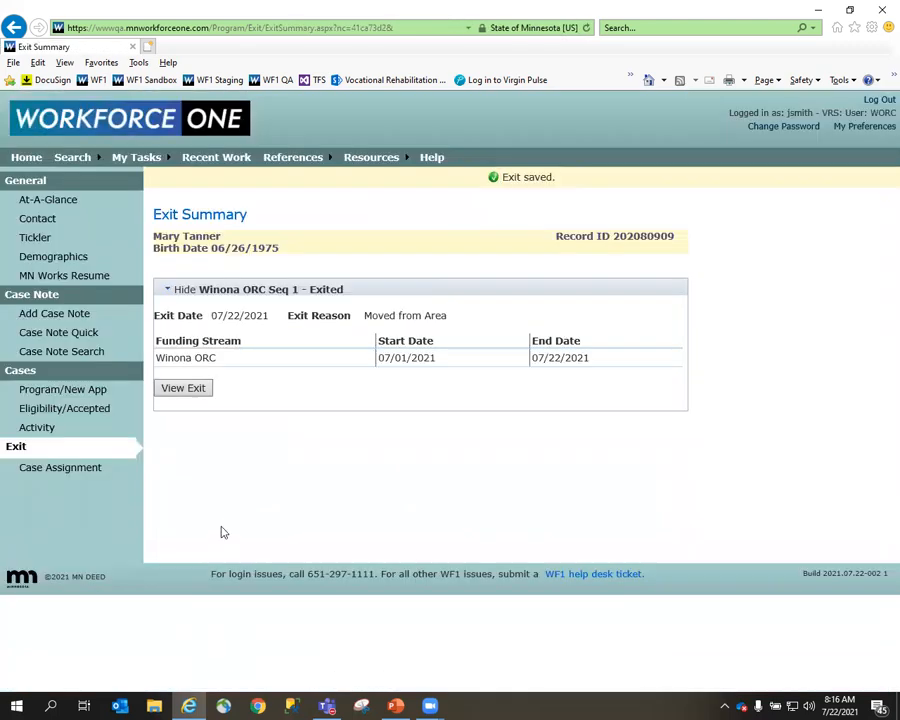
pyautogui.click(56, 200)
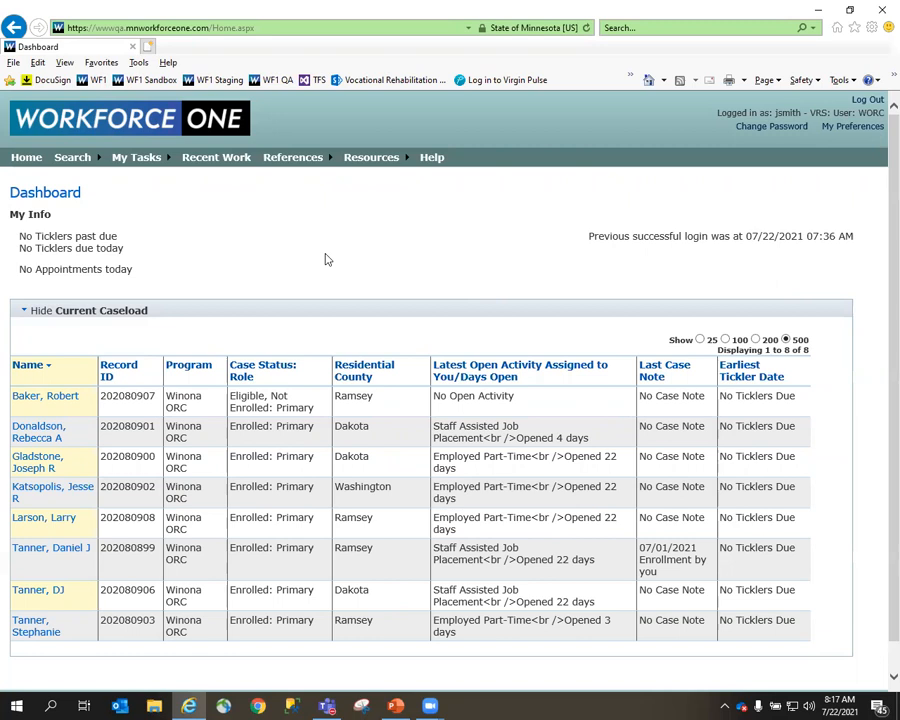
# Start another Employed Part-Time activity for the Dakota County participant who already has one open, accepting the duplicate activity type.
pyautogui.click(32, 466)
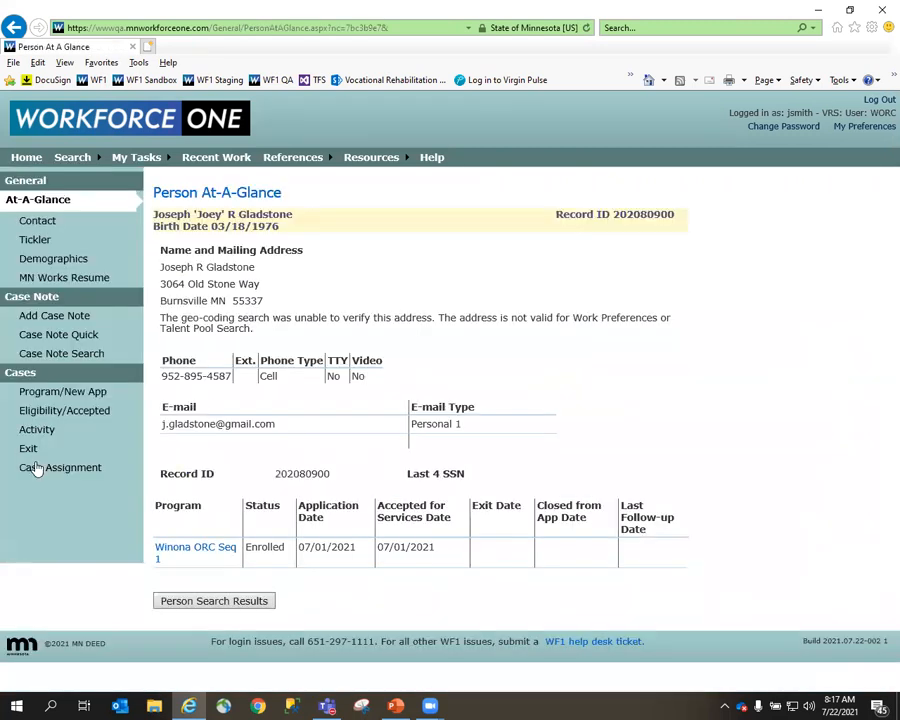
pyautogui.click(54, 428)
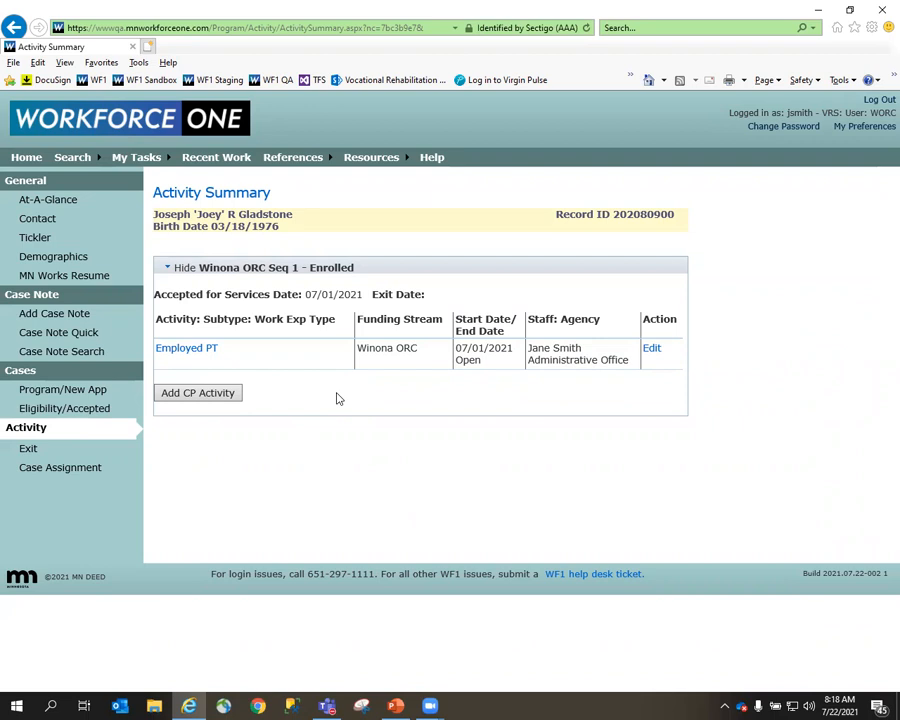
pyautogui.click(198, 396)
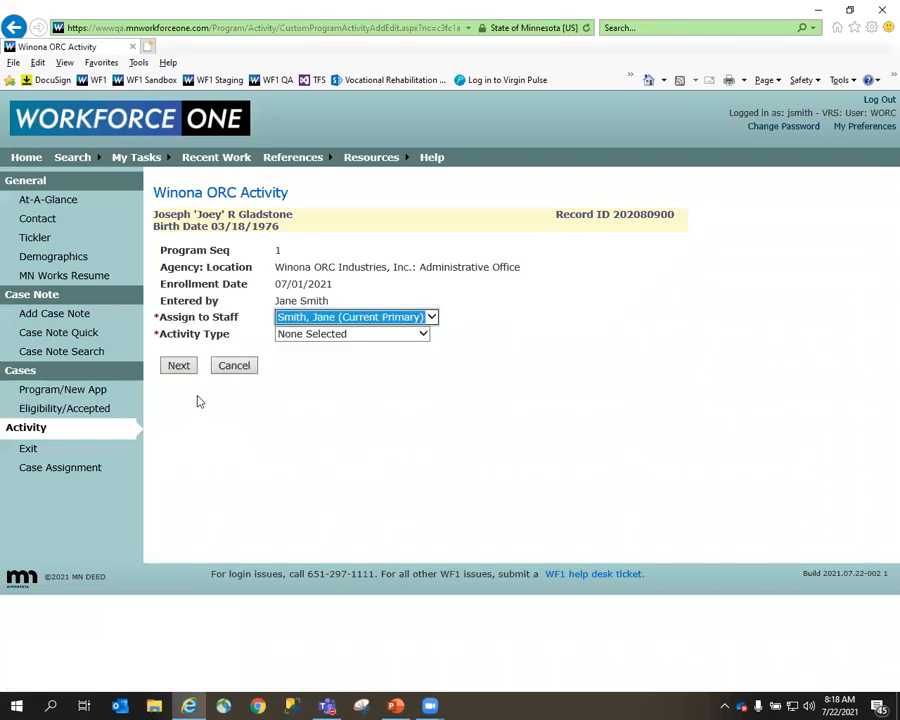
pyautogui.click(343, 336)
pyautogui.click(343, 357)
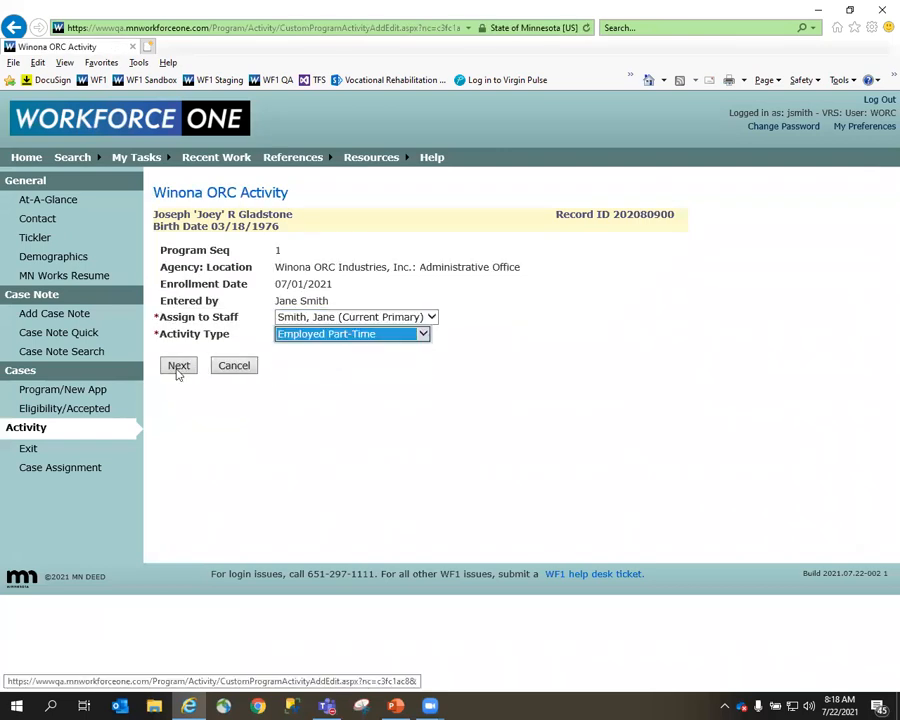
pyautogui.click(178, 367)
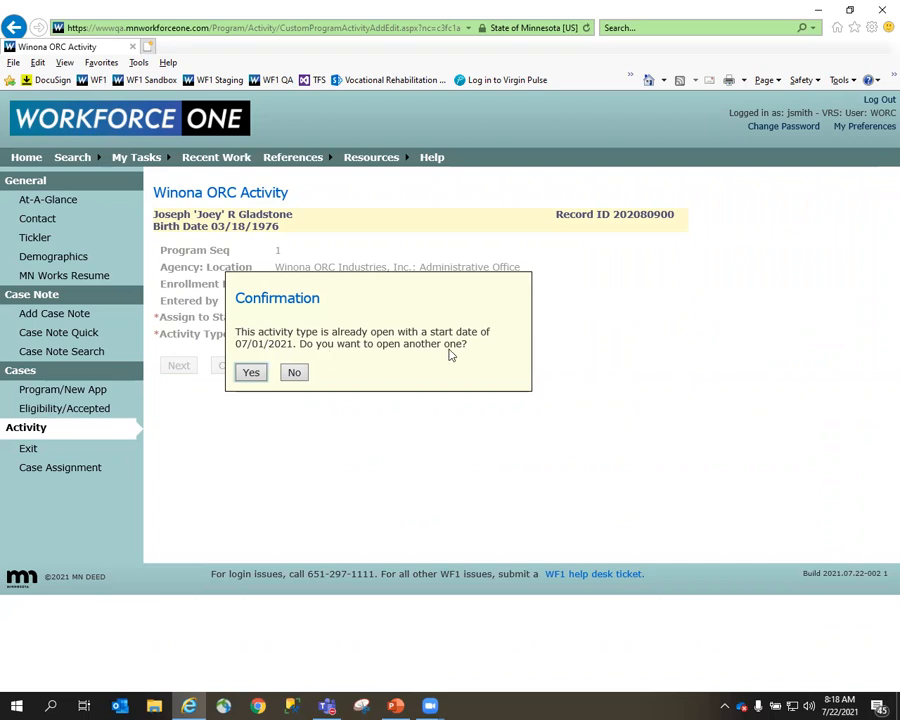
pyautogui.click(250, 371)
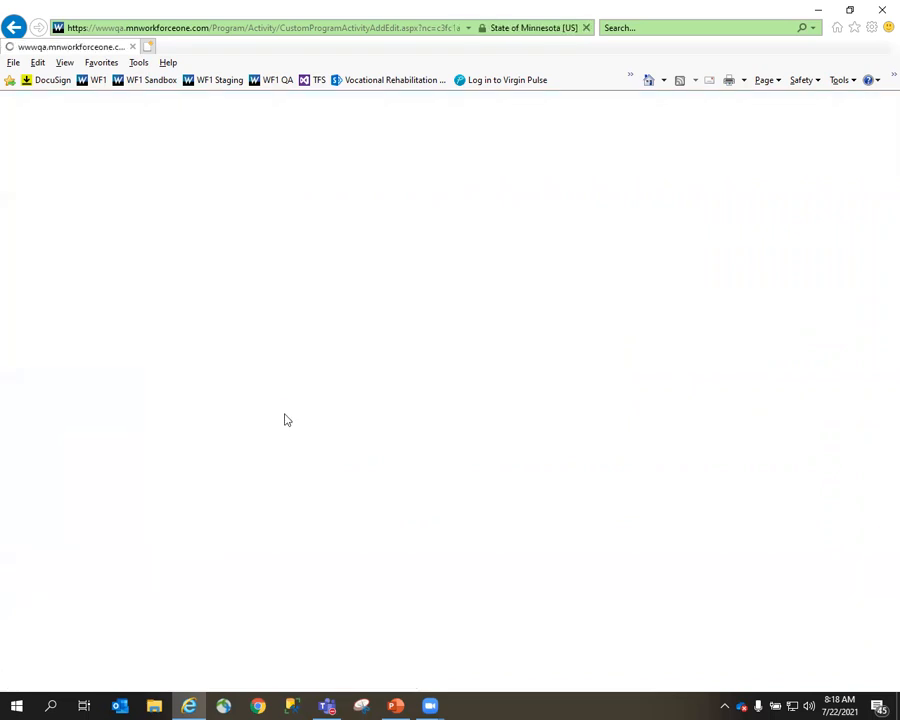
# Set the new part-time activity's start date to 07/19/2021 and the employer name to Target.
pyautogui.click(315, 424)
pyautogui.write('07/19/2021')
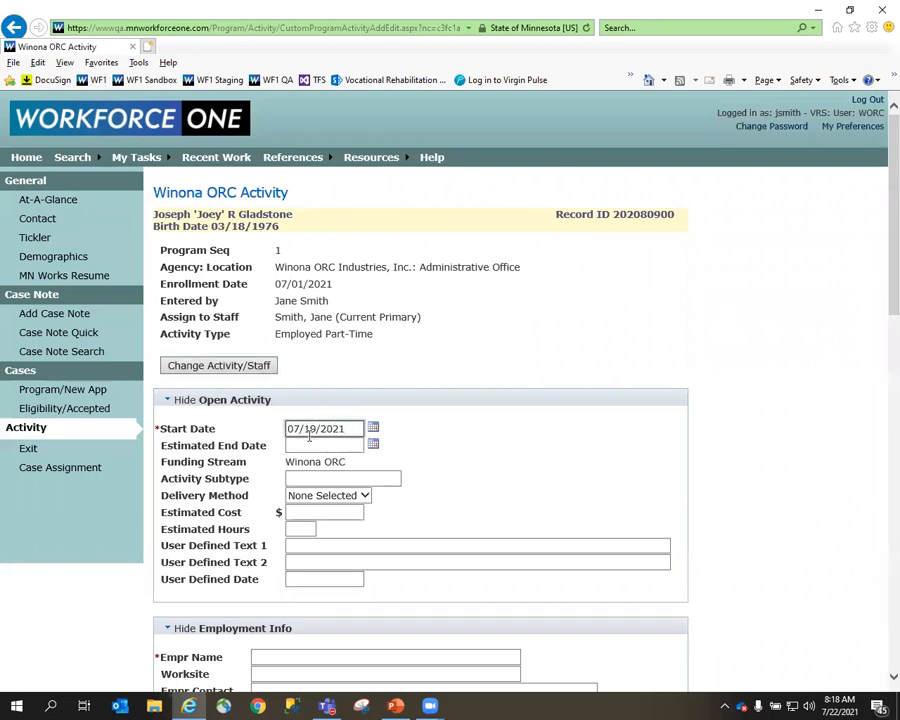
pyautogui.scroll(-3, 309, 436)
pyautogui.click(300, 386)
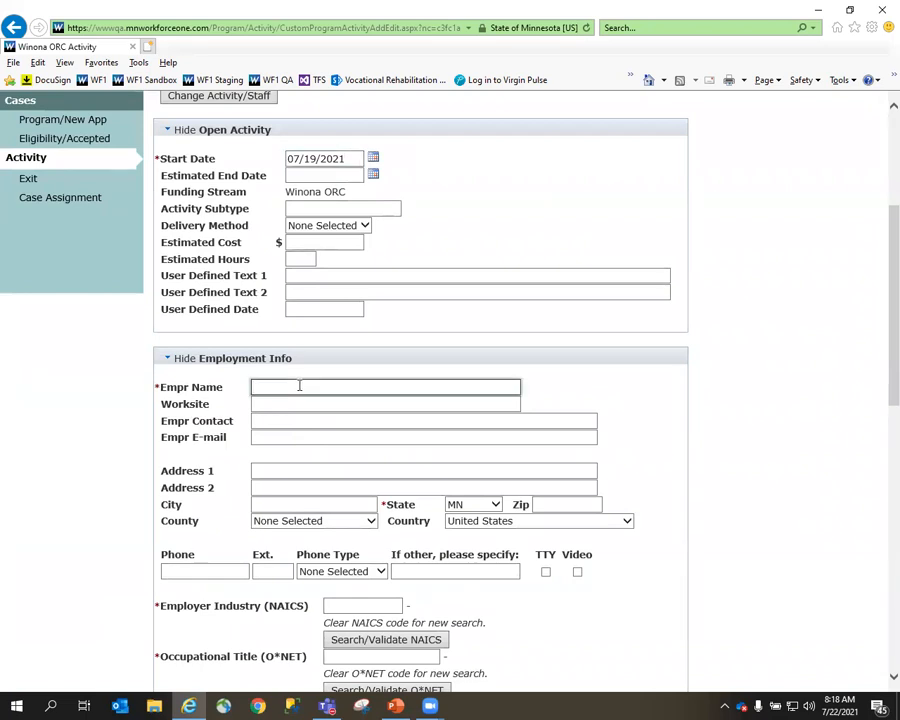
pyautogui.scroll(-1, 297, 383)
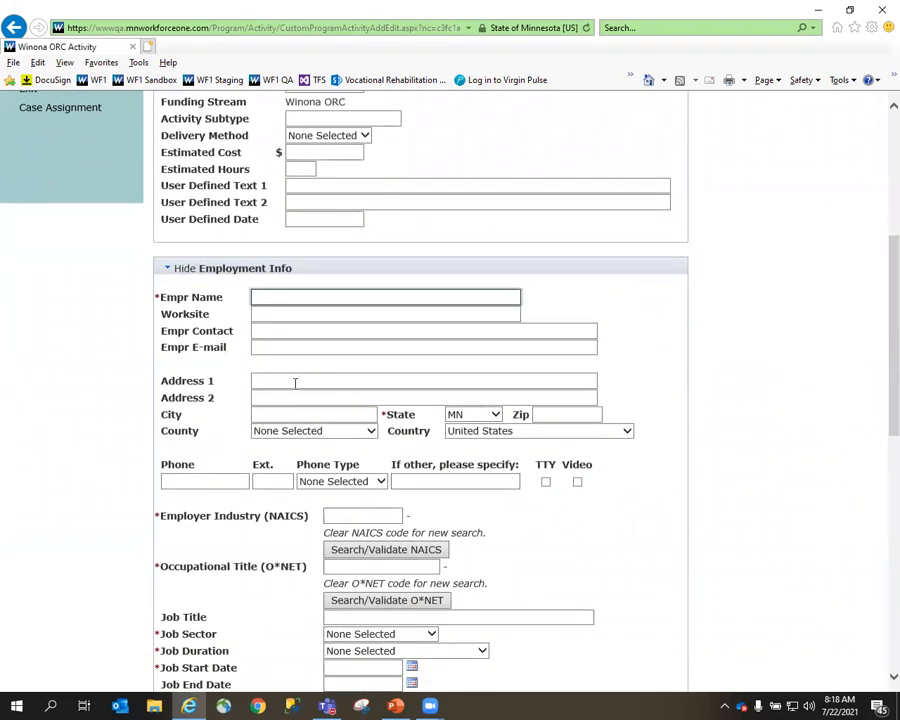
pyautogui.write('Target')
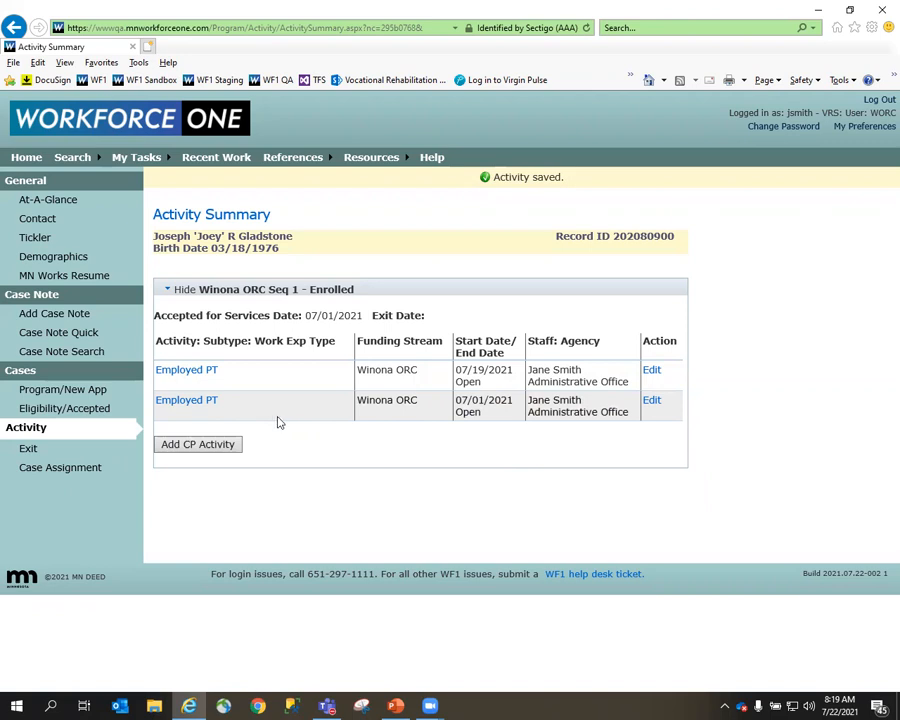
# View the printable details of the Employed PT activity started 07/19/2021 and return to the Activity Summary.
pyautogui.click(180, 374)
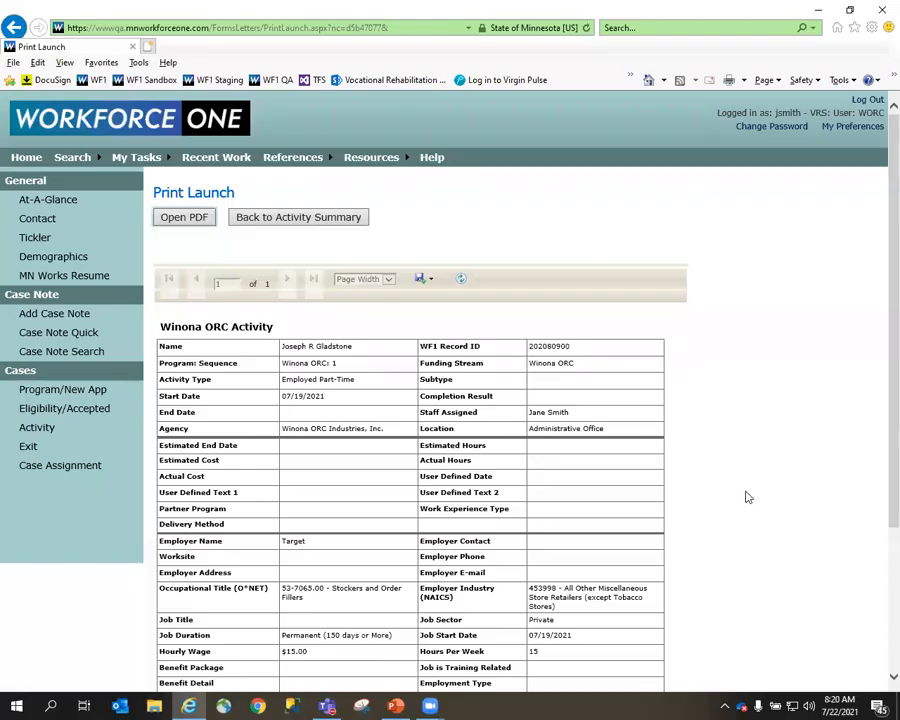
pyautogui.scroll(-2, 746, 497)
pyautogui.scroll(-2, 746, 497)
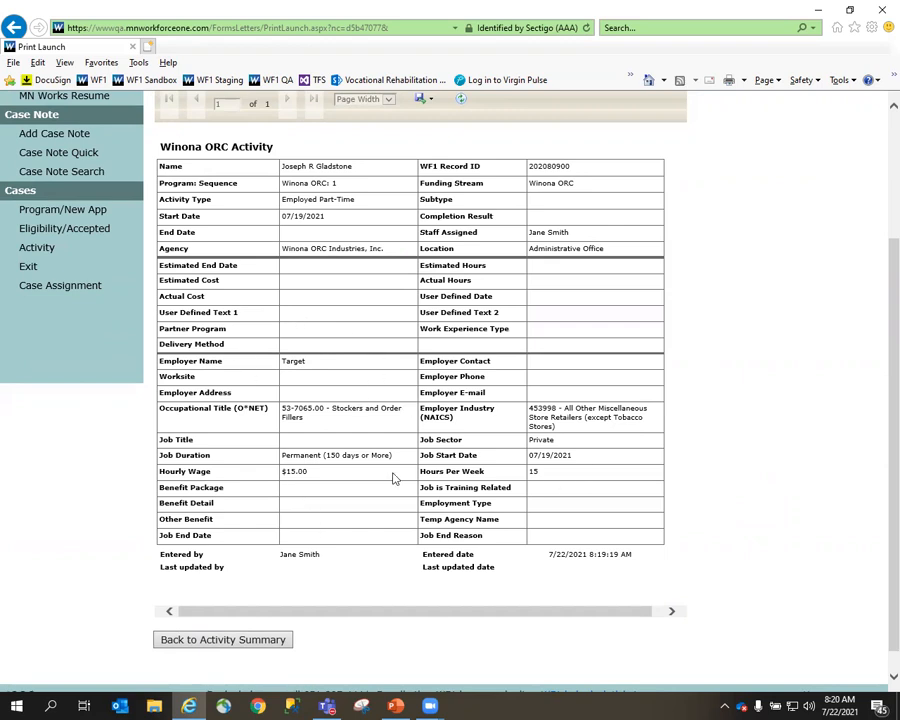
pyautogui.scroll(2, 396, 476)
pyautogui.click(314, 131)
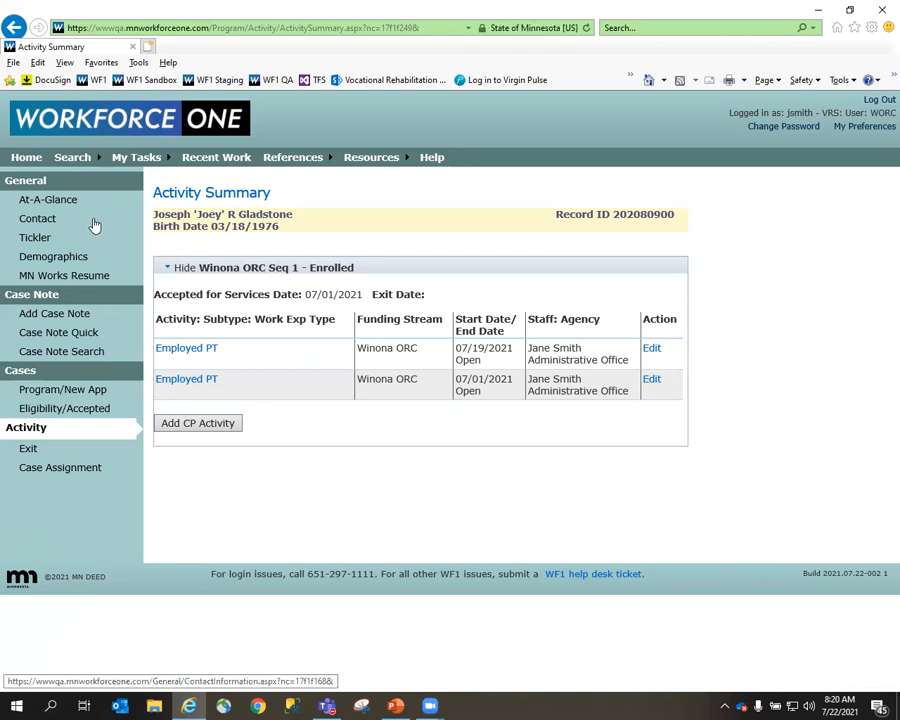
# Review the phone, e-mail, address and alternate contact fields in the participant's Contact Information.
pyautogui.click(38, 218)
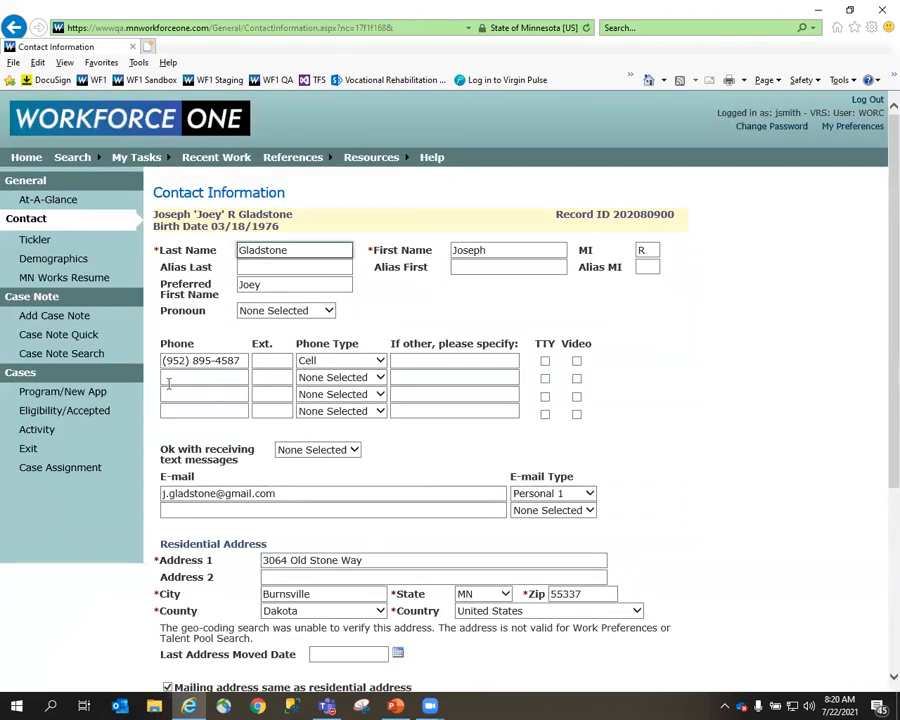
pyautogui.scroll(-2, 229, 379)
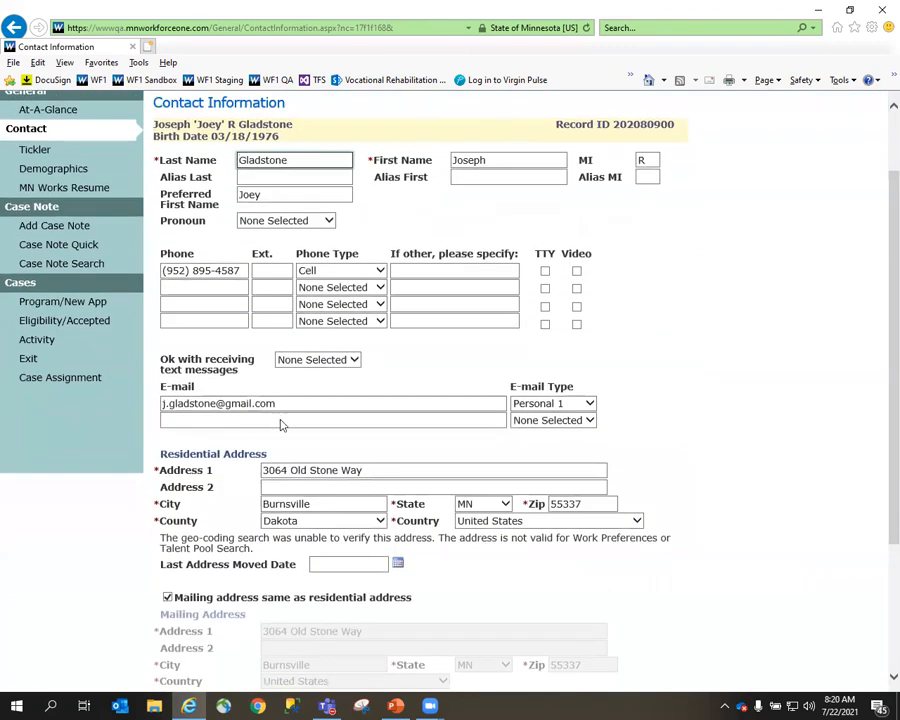
pyautogui.scroll(-2, 280, 422)
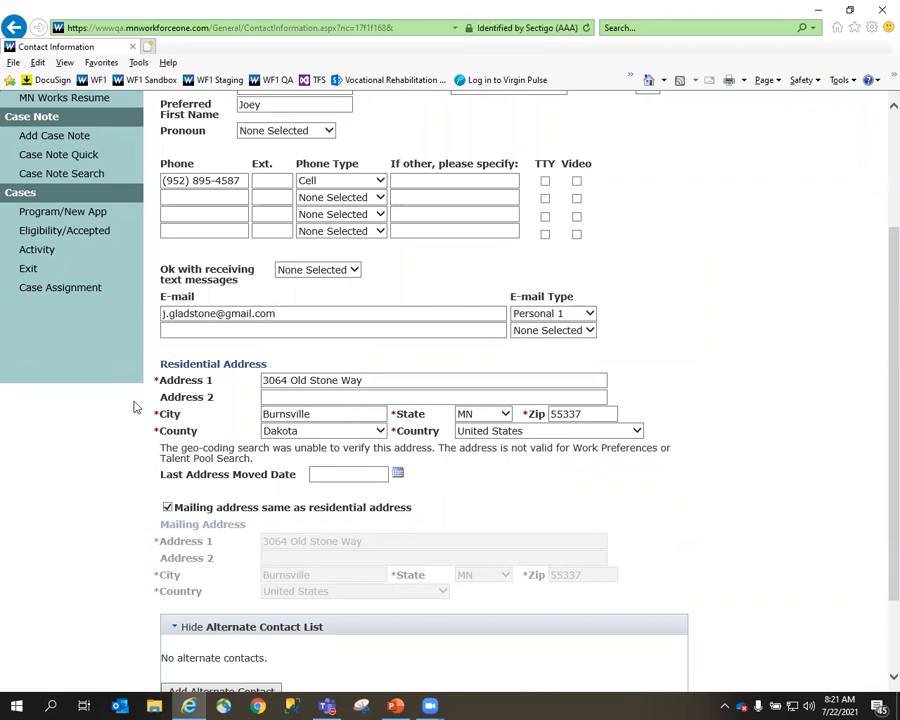
pyautogui.scroll(-2, 136, 404)
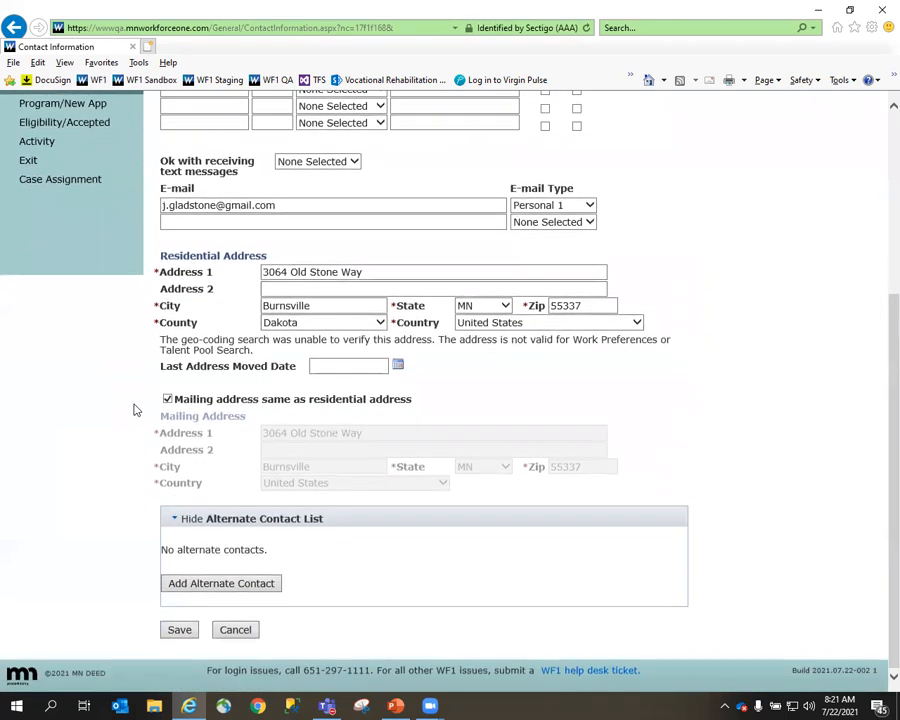
pyautogui.click(177, 636)
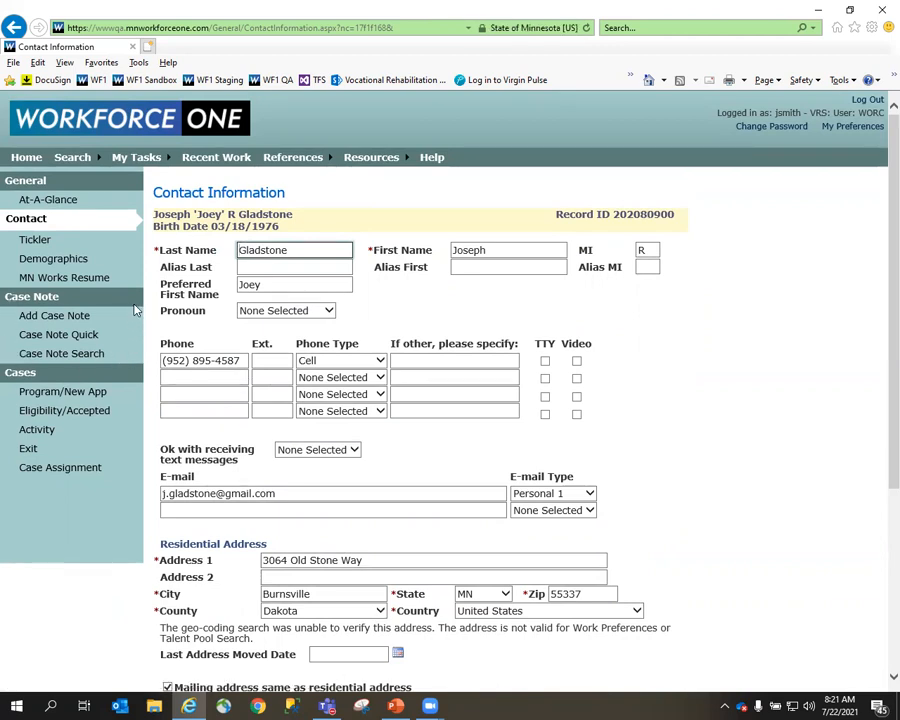
# Open a new Employed Full-Time activity form for the participant's Winona ORC program.
pyautogui.click(48, 433)
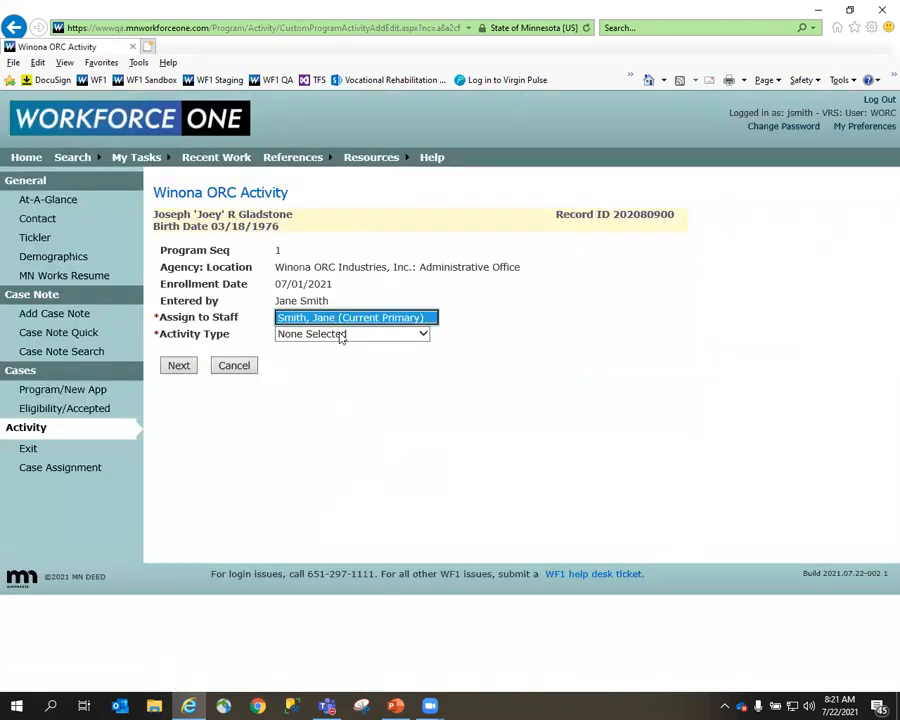
pyautogui.click(341, 334)
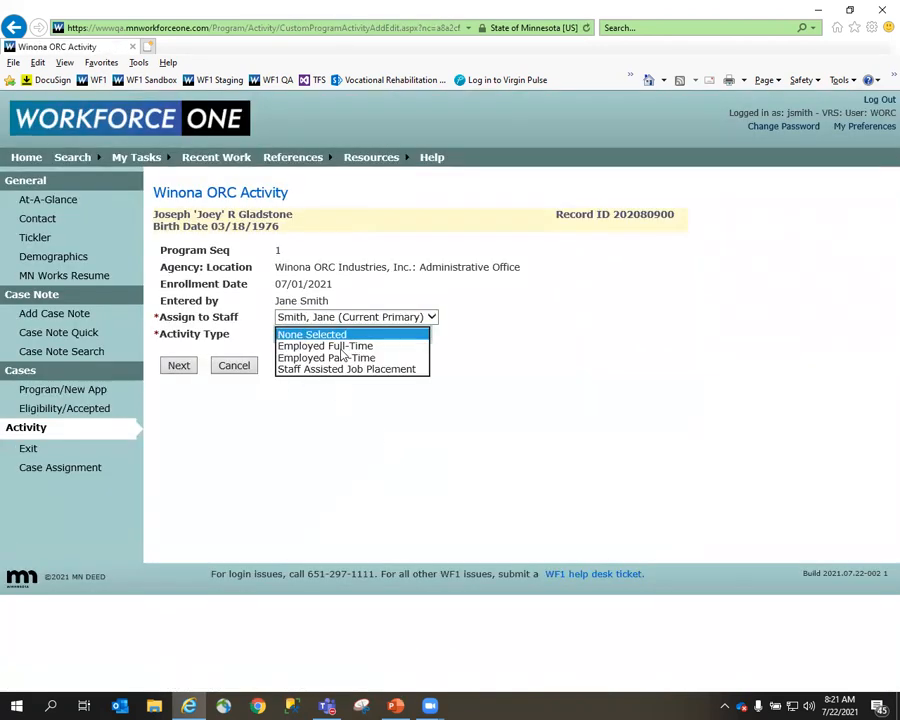
pyautogui.click(330, 346)
pyautogui.click(188, 366)
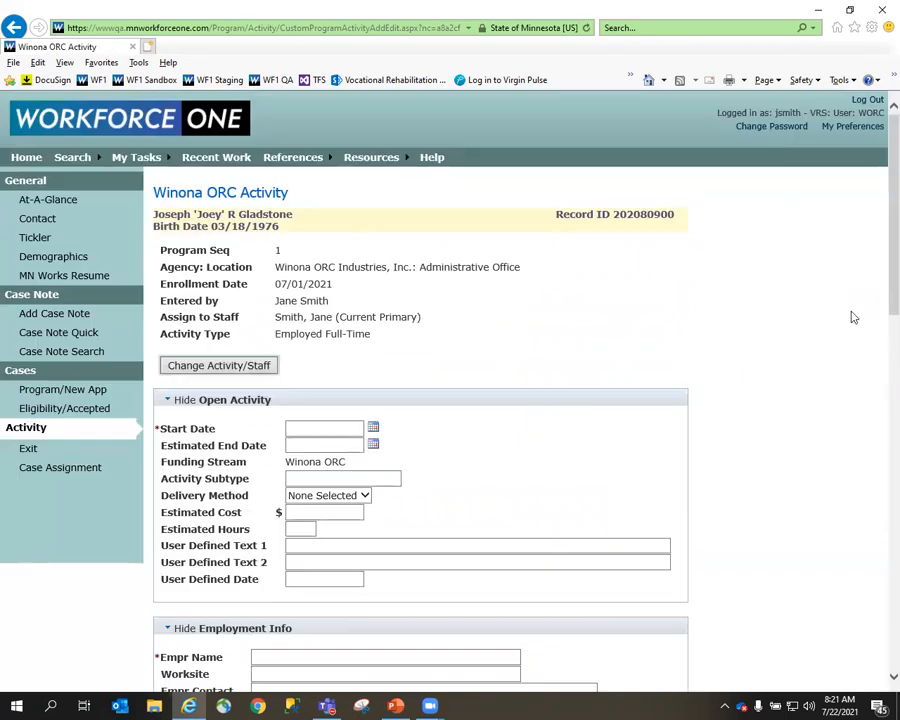
# Examine the Comments, Case Note and Close Activity sections of the blank full-time activity form.
pyautogui.moveTo(878, 291); pyautogui.dragTo(881, 665)
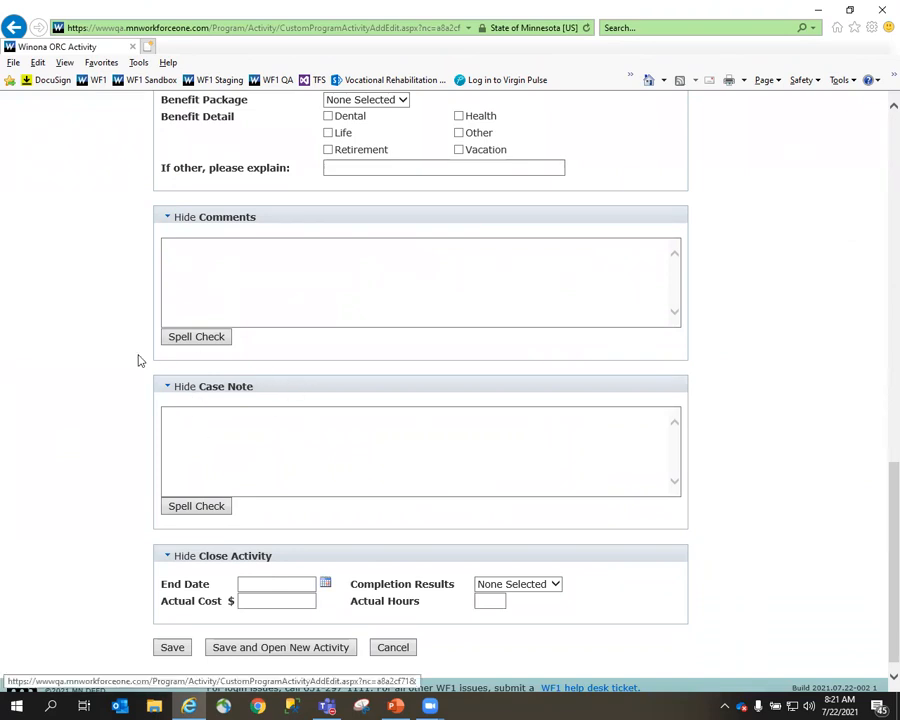
pyautogui.click(247, 437)
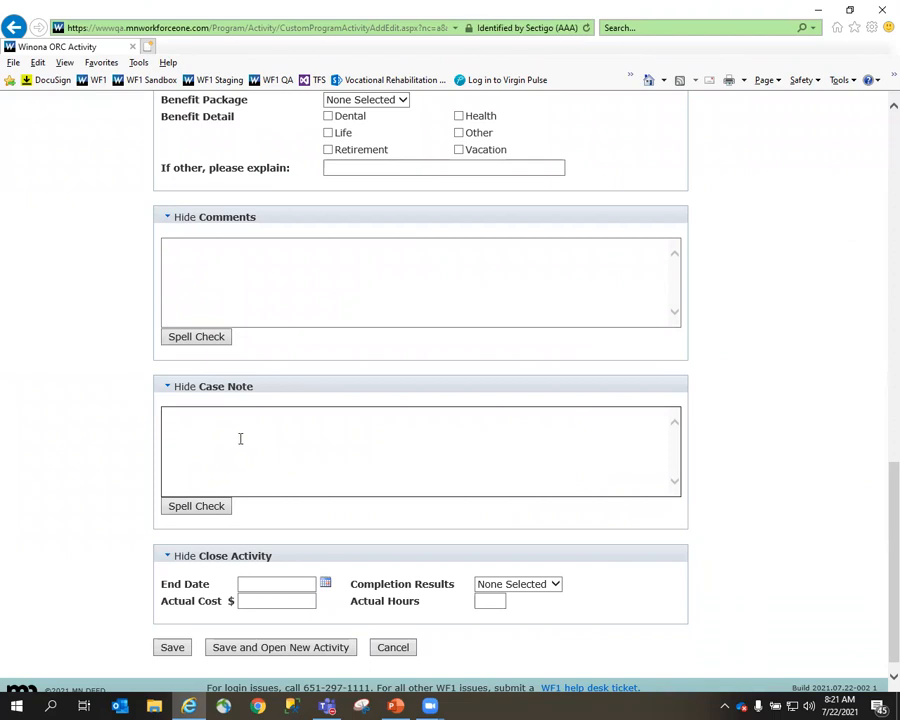
pyautogui.scroll(5, 93, 414)
pyautogui.scroll(7, 93, 414)
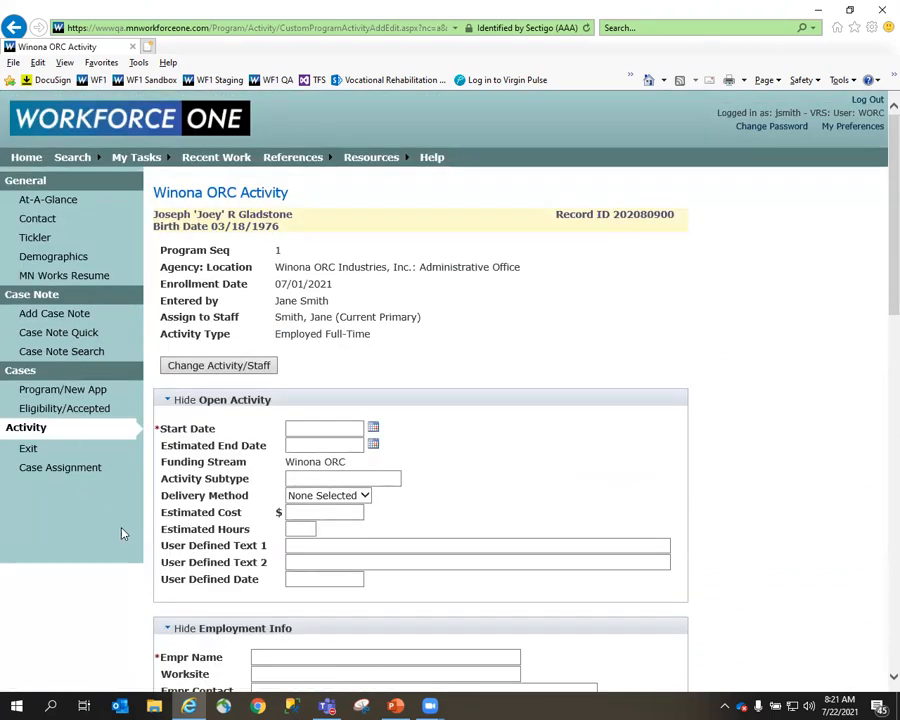
pyautogui.scroll(-6, 128, 546)
pyautogui.scroll(-5, 128, 546)
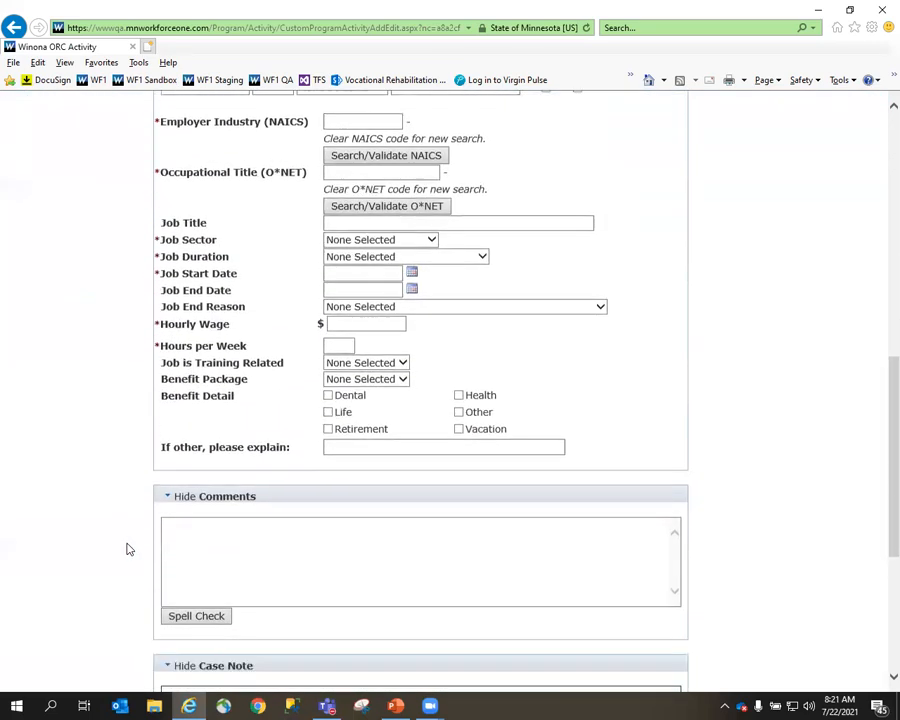
pyautogui.click(340, 513)
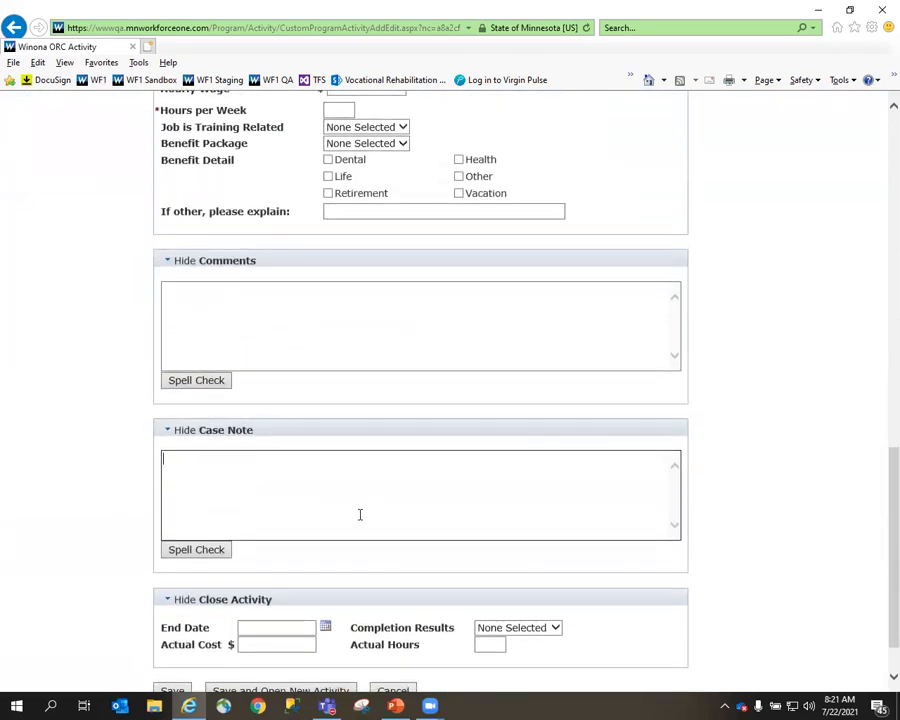
pyautogui.scroll(7, 276, 514)
pyautogui.scroll(4, 278, 514)
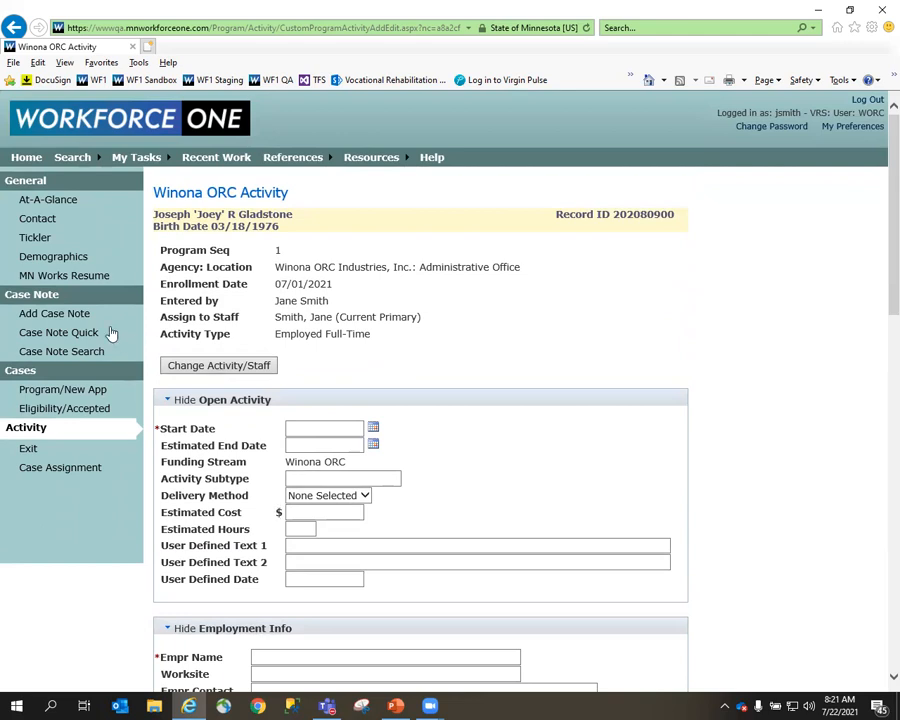
# Open a blank case note for the participant and review its fields, note area and save options.
pyautogui.click(45, 318)
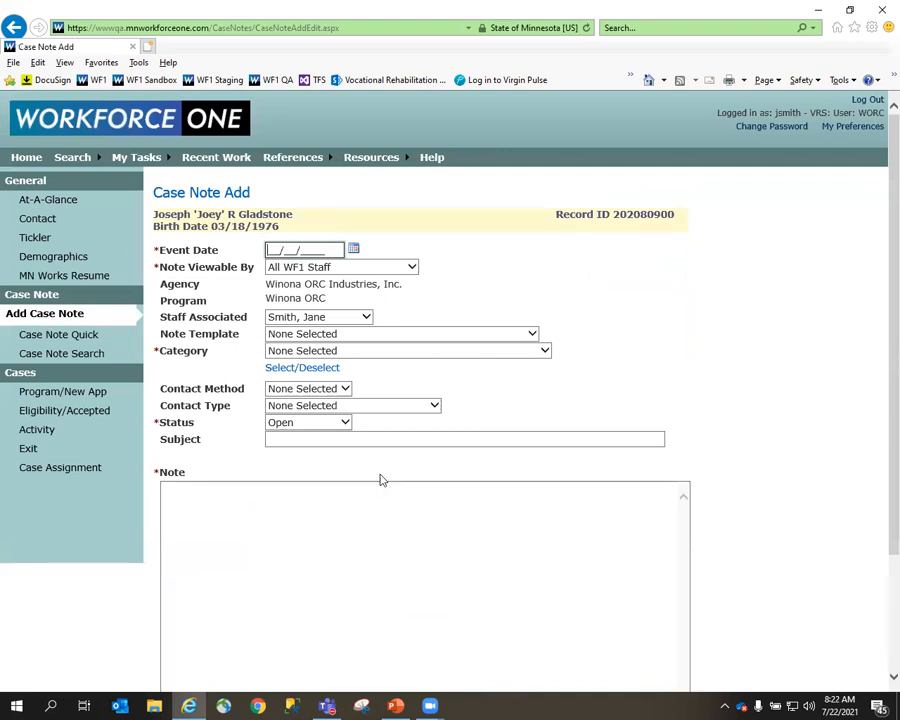
pyautogui.scroll(-2, 372, 505)
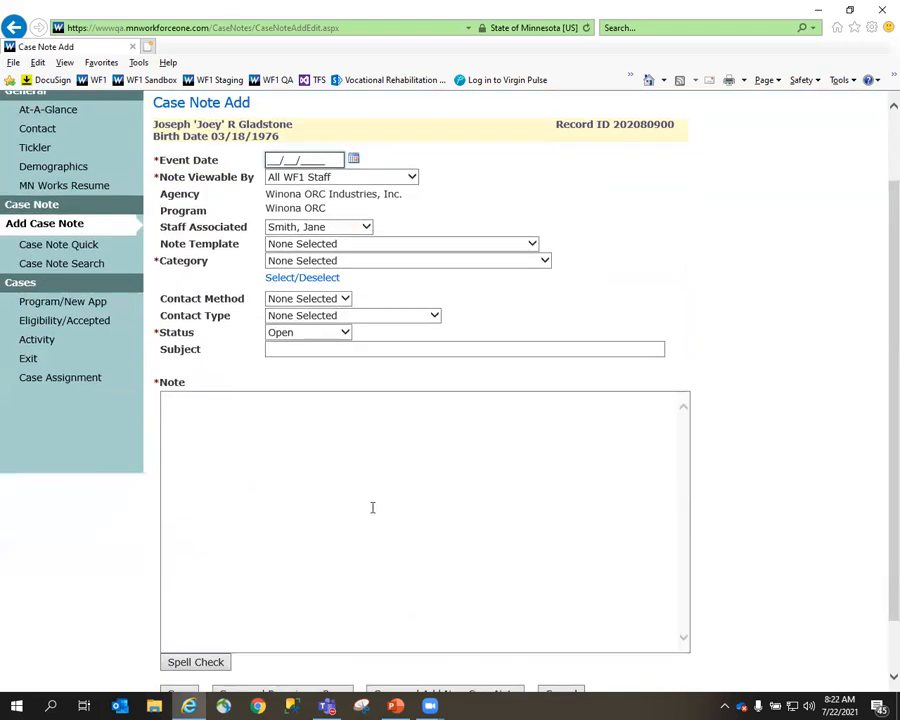
pyautogui.click(252, 405)
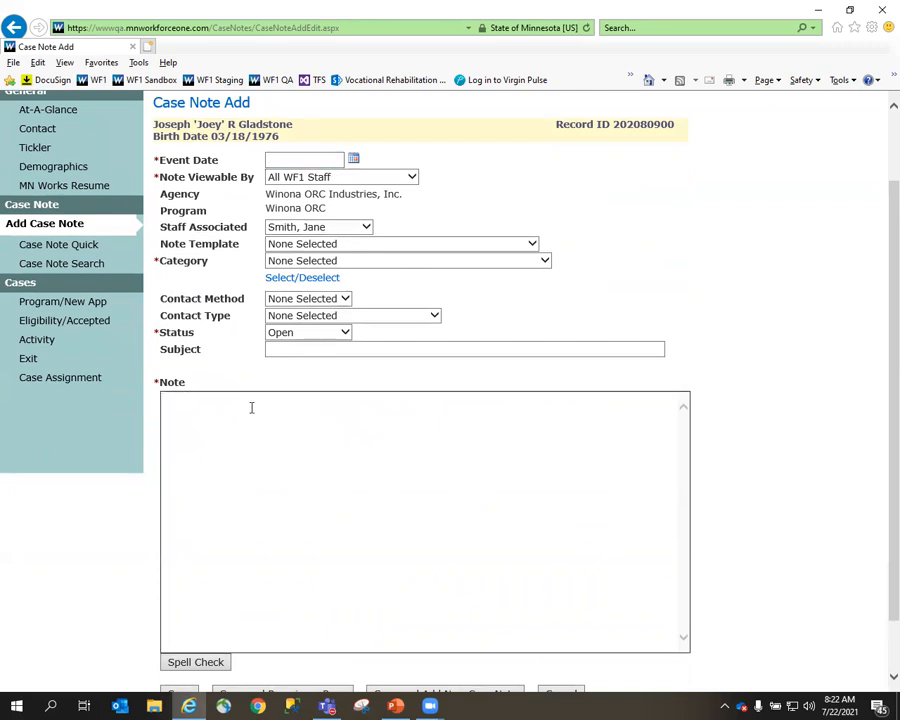
pyautogui.scroll(-1, 235, 444)
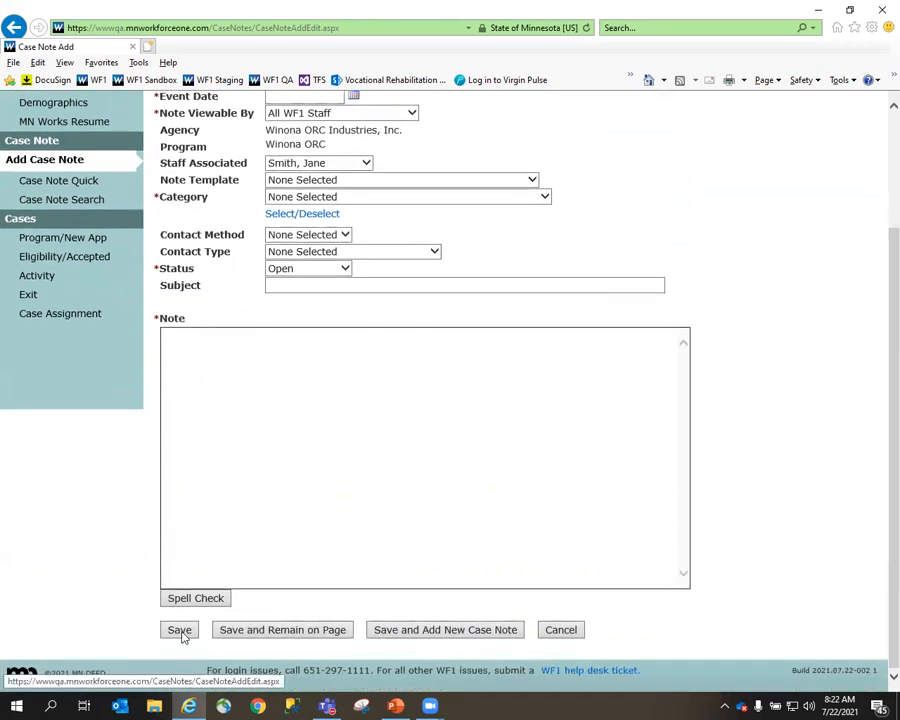
pyautogui.scroll(3, 115, 586)
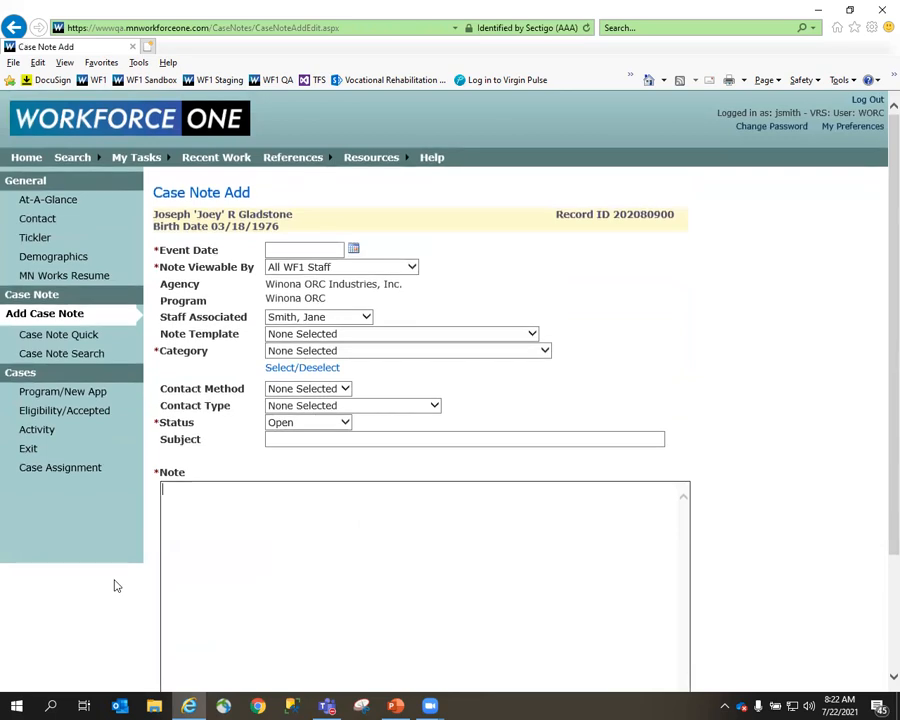
# Return to the dashboard and, from the Recent Work list, open the participant record accessed 07/21/2021 04:31 PM.
pyautogui.click(179, 124)
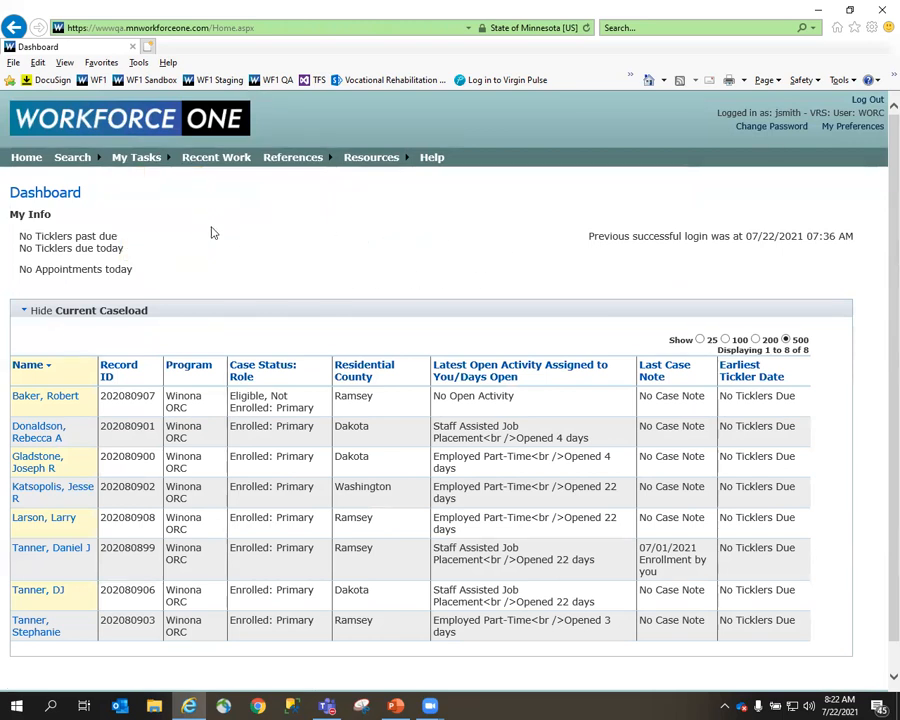
pyautogui.moveTo(168, 170)
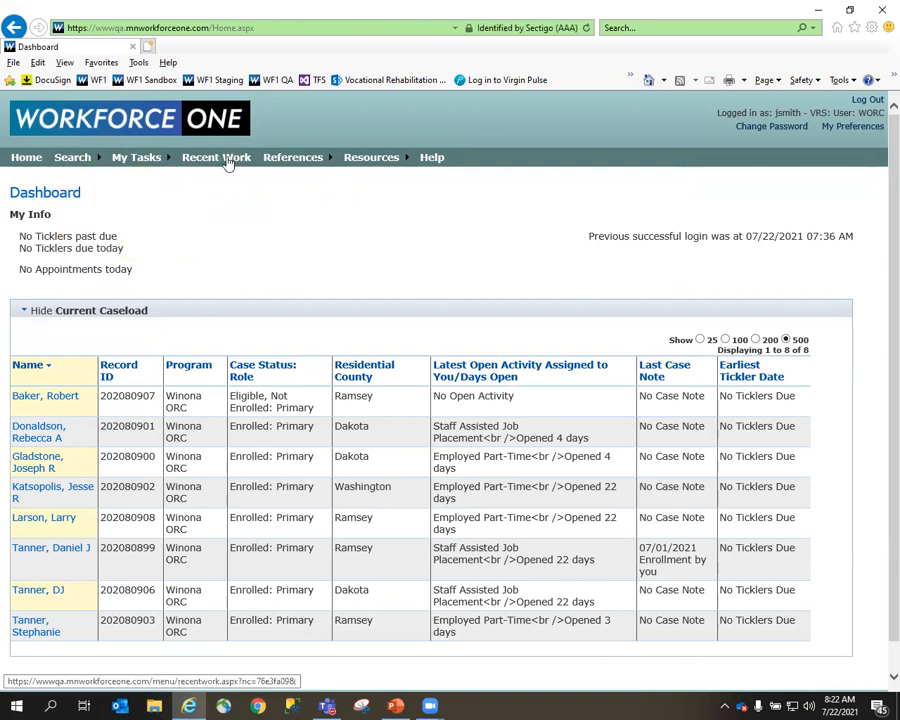
pyautogui.click(227, 162)
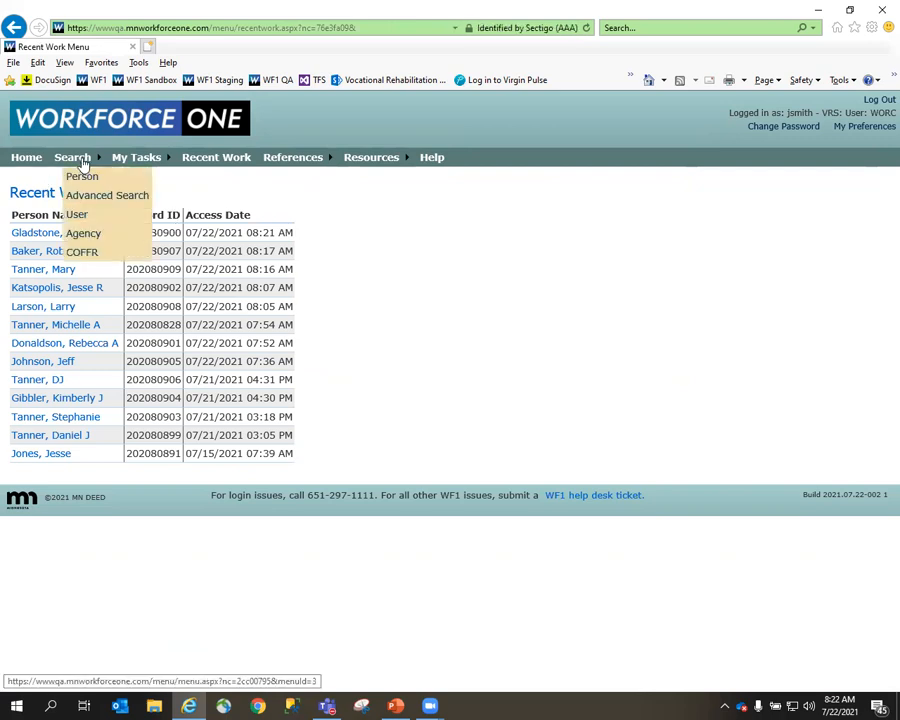
pyautogui.click(88, 177)
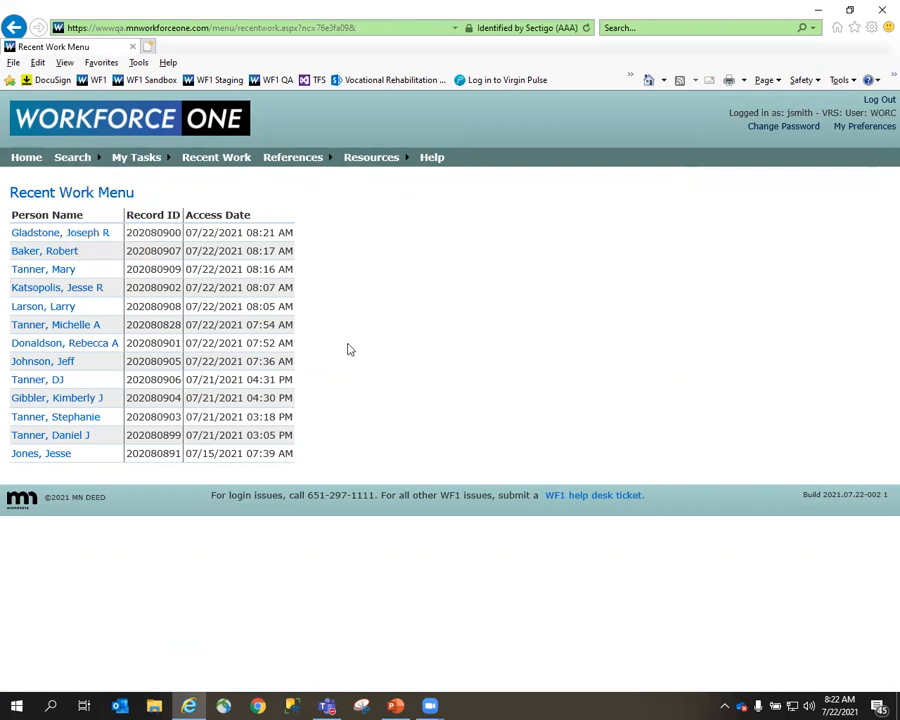
pyautogui.click(40, 381)
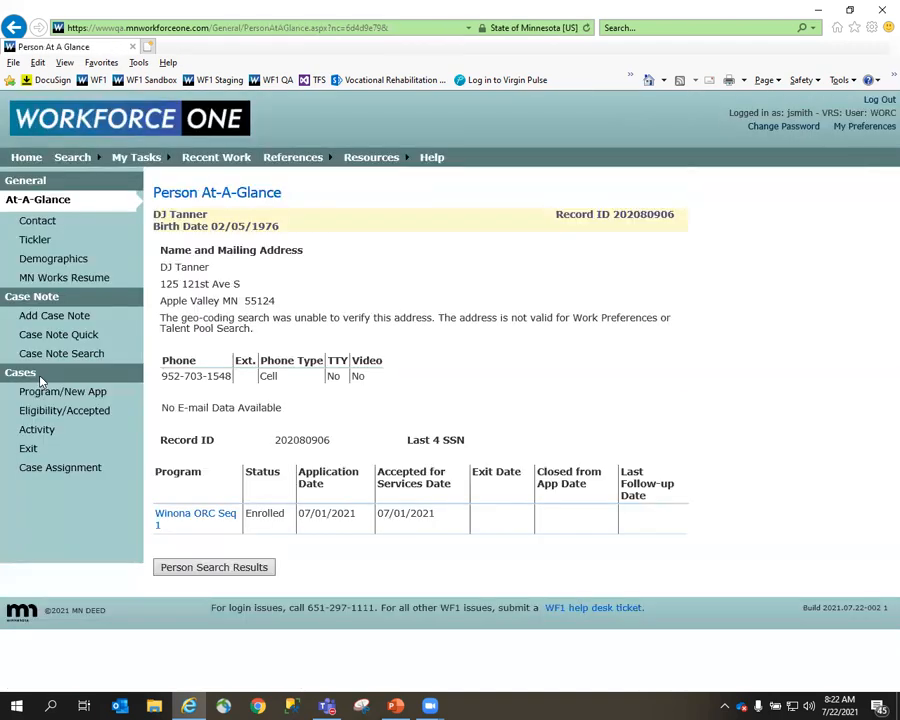